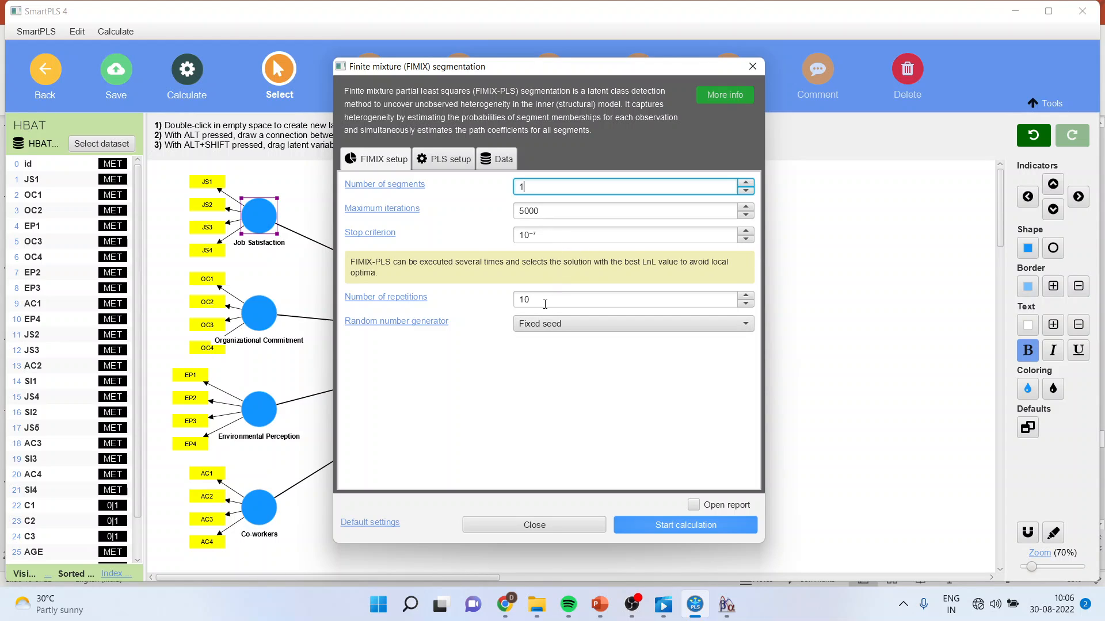
# Check the FIMIX, PLS and data settings, then run the FIMIX segmentation with 1 segment, 5000 maximum iterations and 10 repetitions.
pyautogui.click(545, 303)
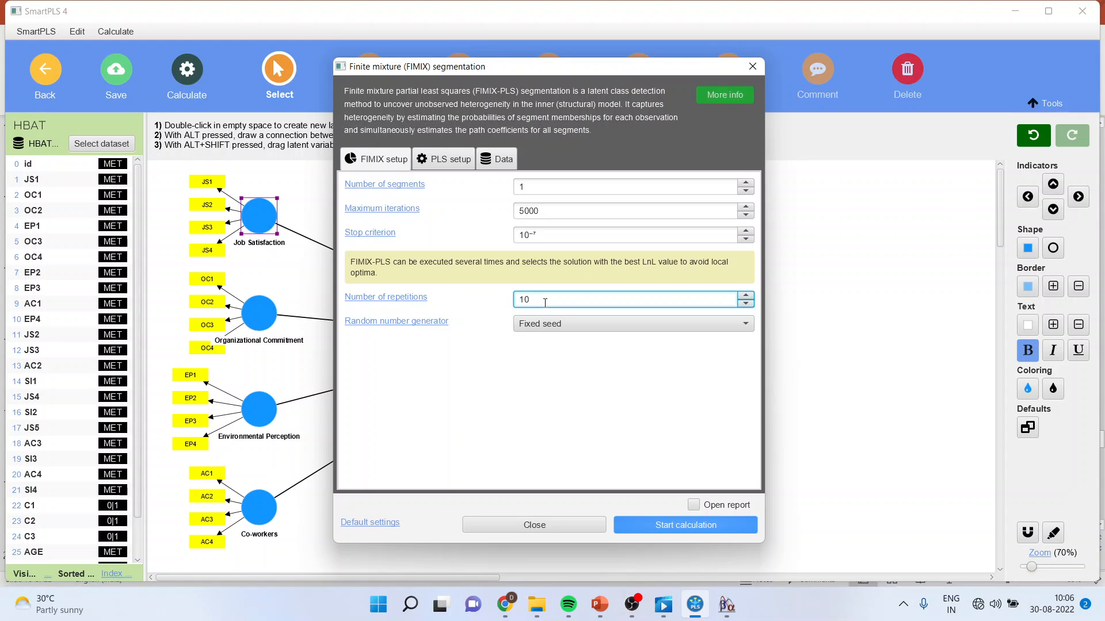
pyautogui.click(447, 164)
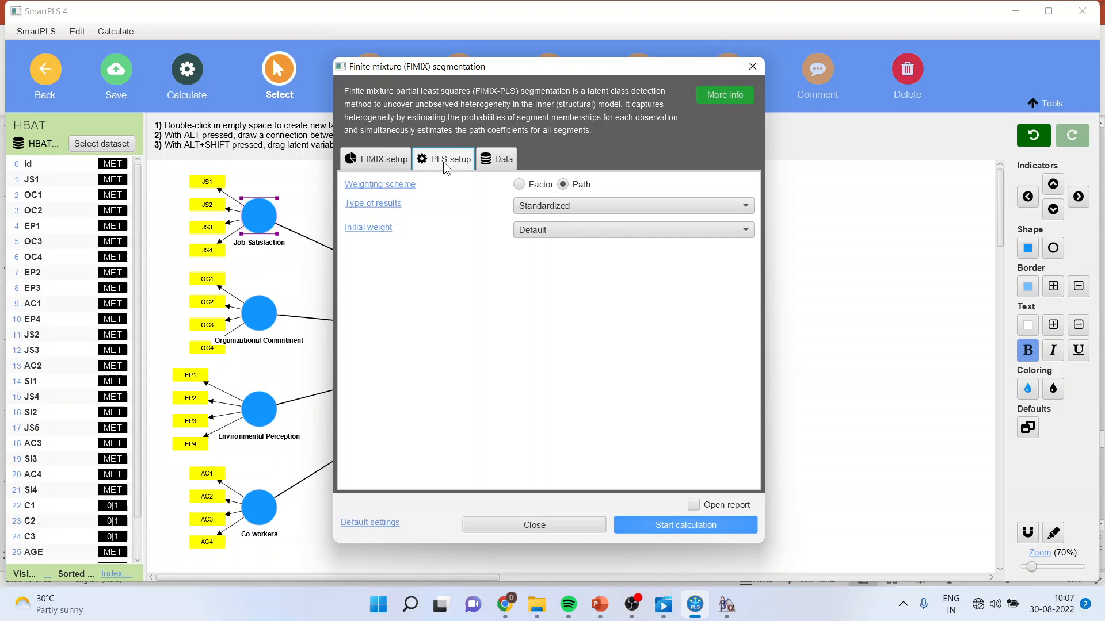
pyautogui.click(504, 164)
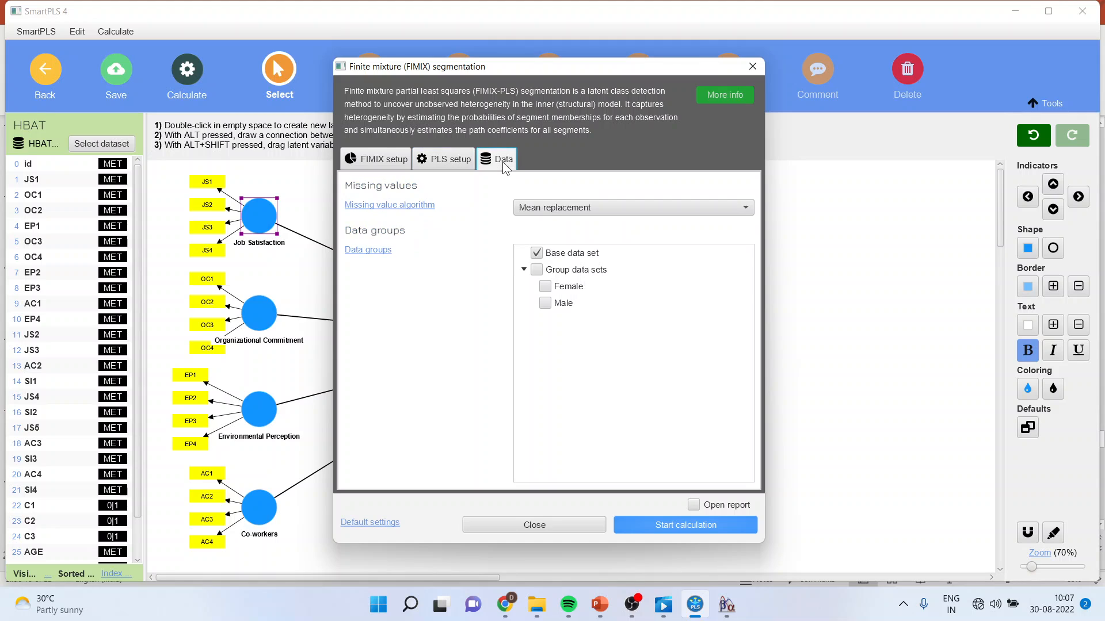
pyautogui.click(376, 158)
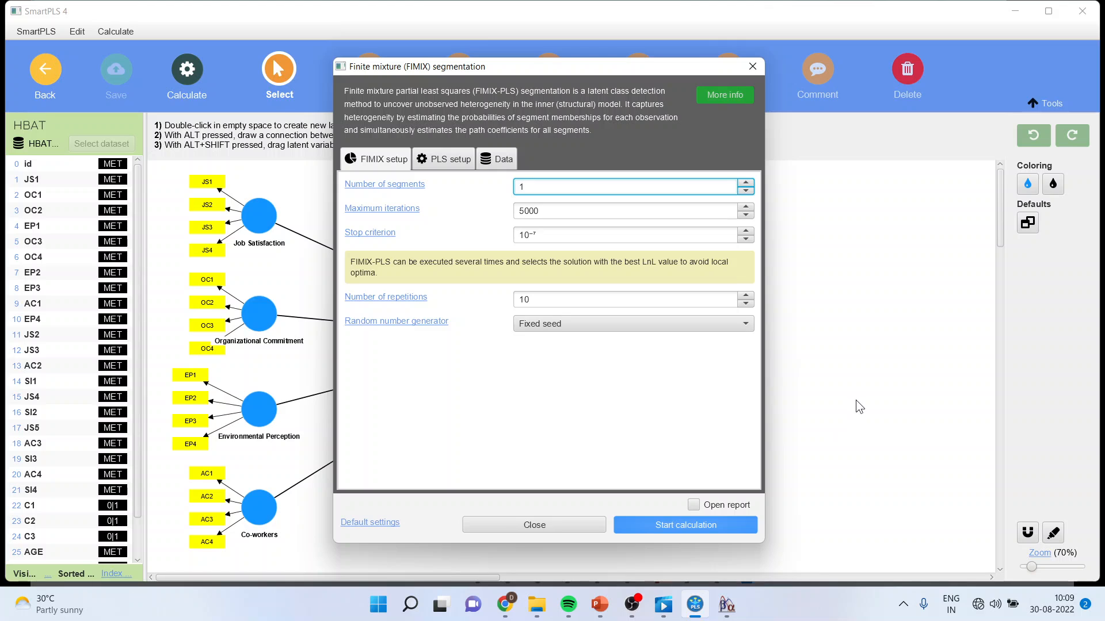
pyautogui.click(684, 523)
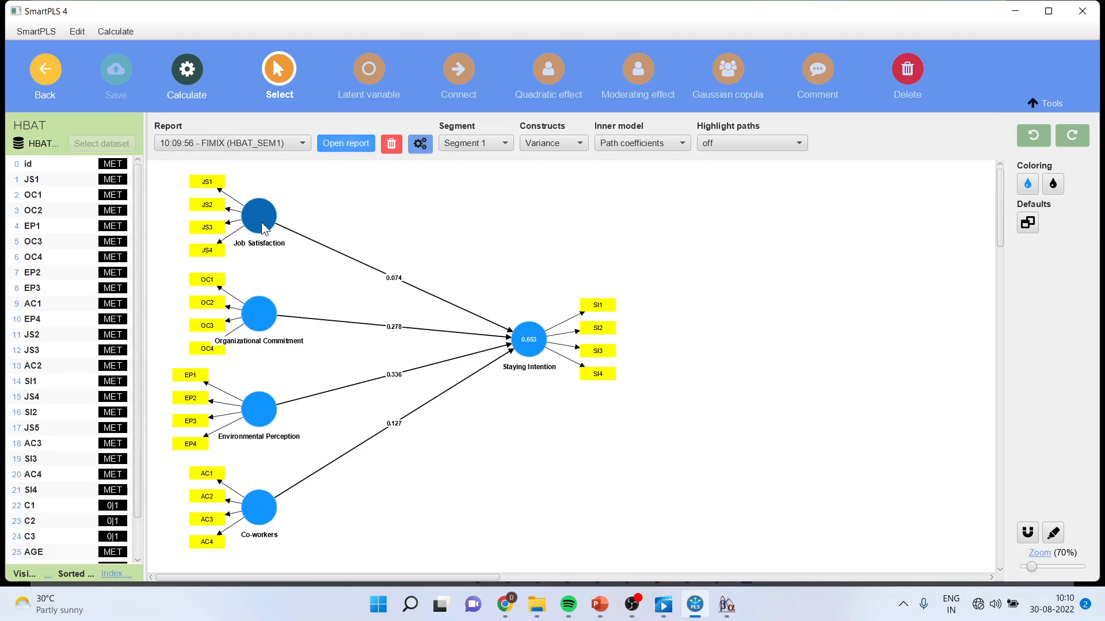
# Open the one-segment FIMIX report and copy its model selection criteria table for Excel.
pyautogui.moveTo(518, 349)
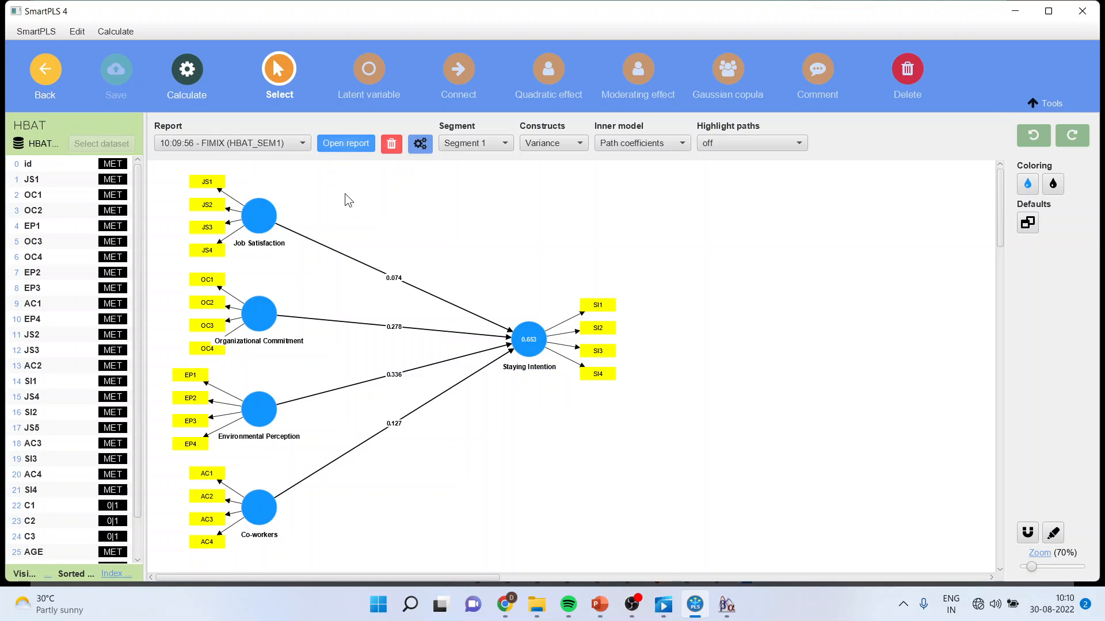
pyautogui.click(344, 143)
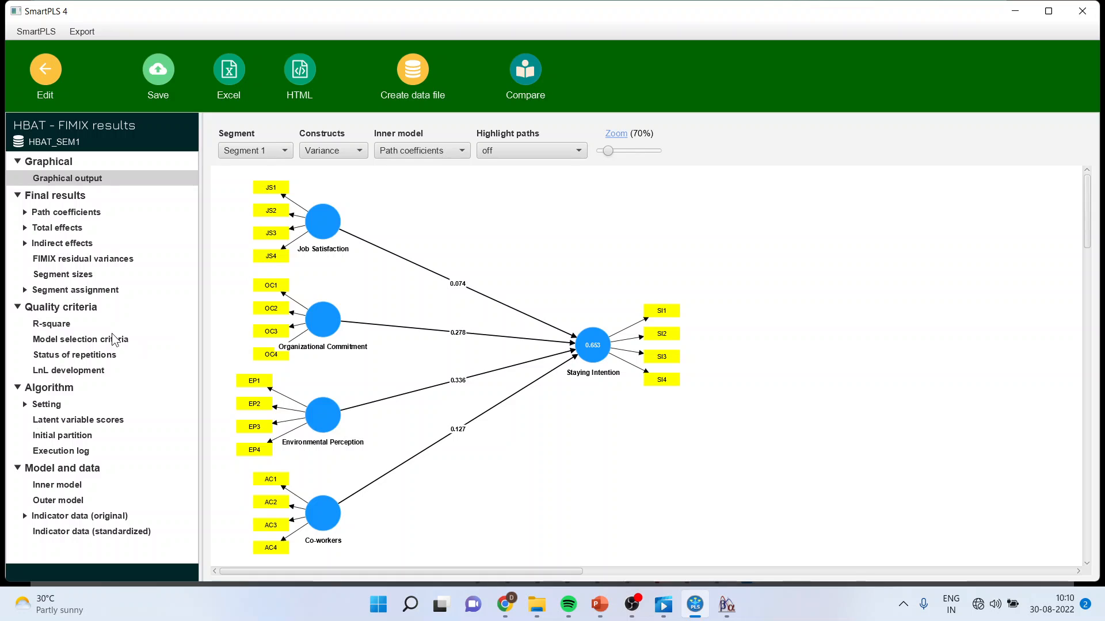
pyautogui.click(102, 339)
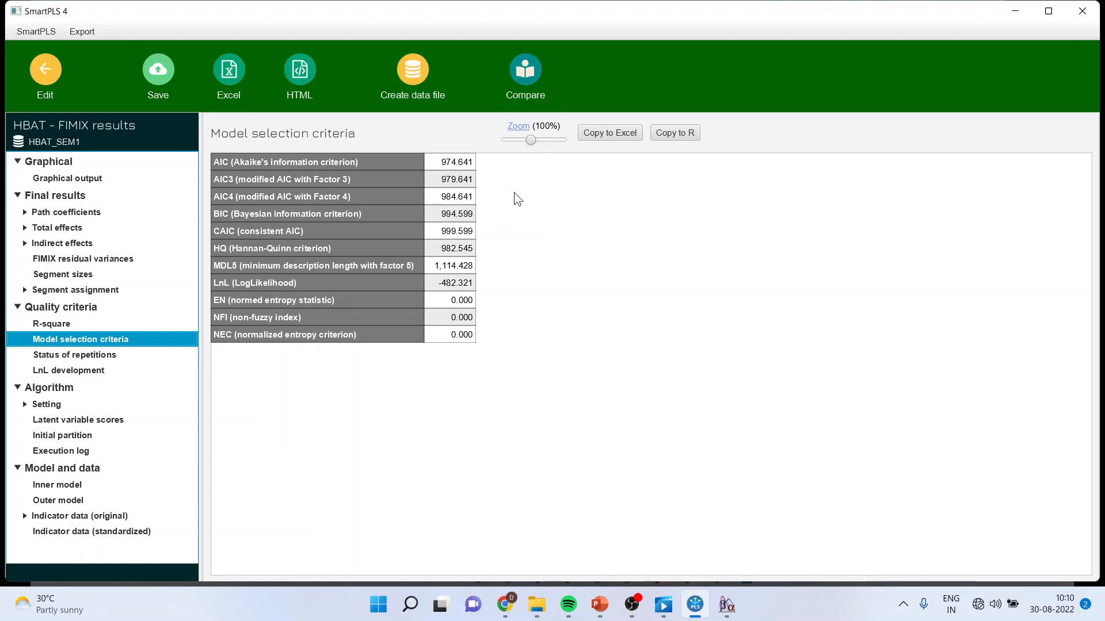
pyautogui.click(617, 135)
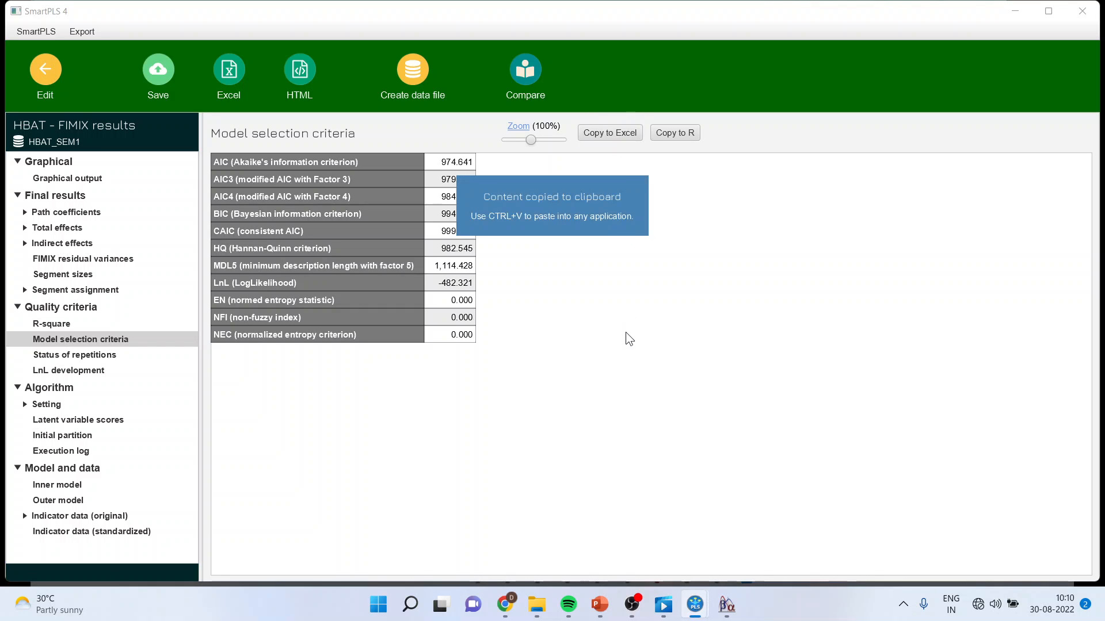
# Launch Excel, create a blank workbook and paste the copied criteria table at cell A1.
pyautogui.click(378, 604)
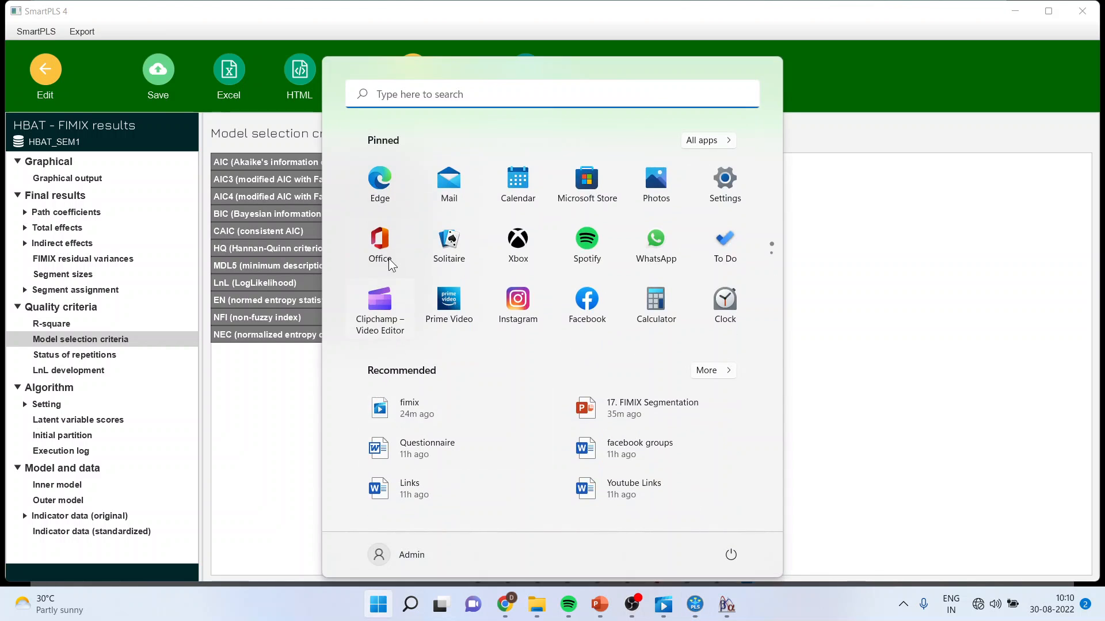
pyautogui.click(400, 95)
pyautogui.write('excel')
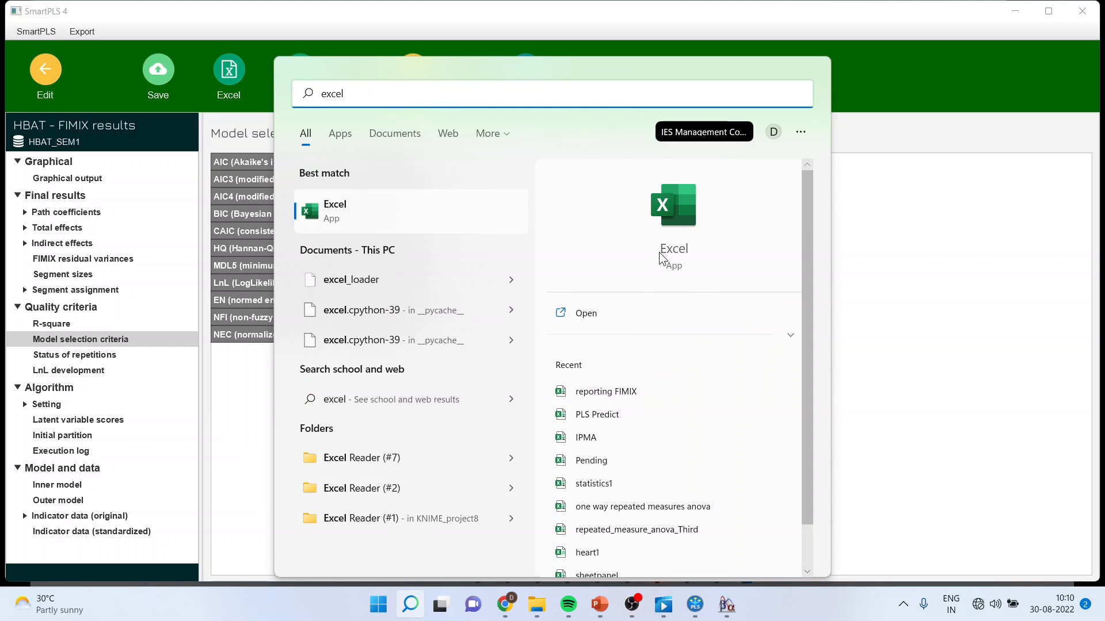
pyautogui.click(664, 251)
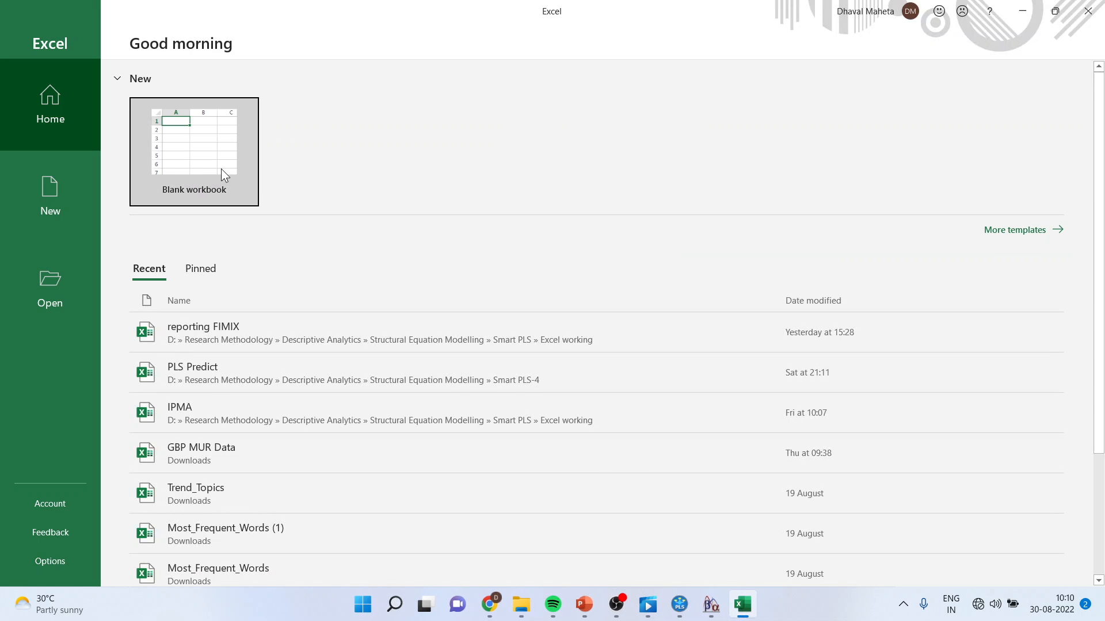
pyautogui.click(224, 175)
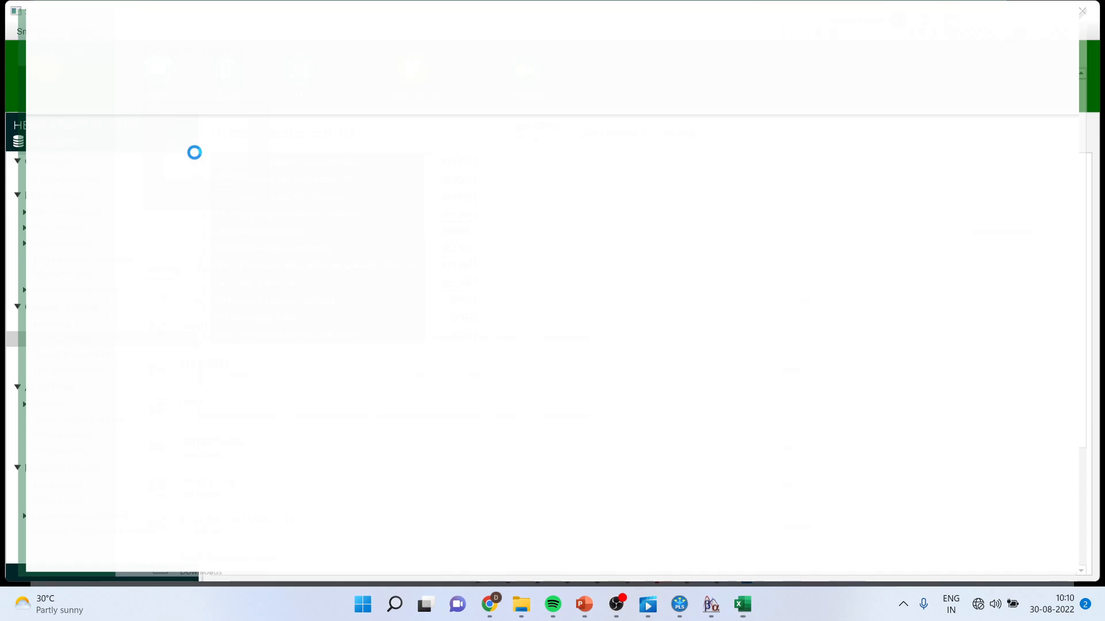
pyautogui.hotkey('ctrl', 'v')
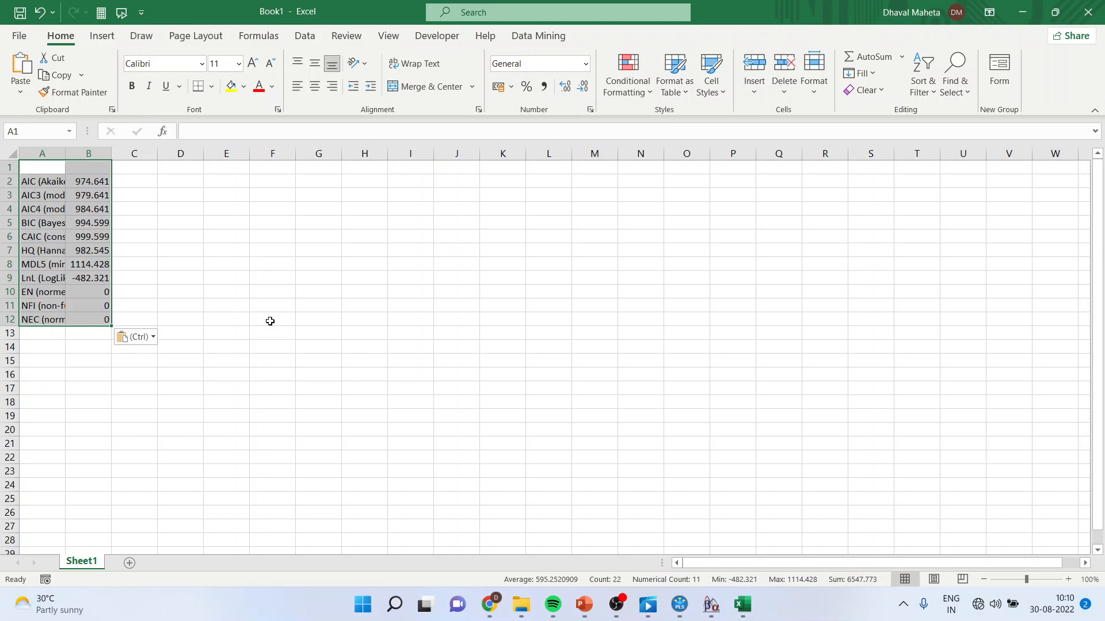
# Widen columns A and B so the criterion names are easier to read.
pyautogui.moveTo(65, 153); pyautogui.dragTo(255, 153)
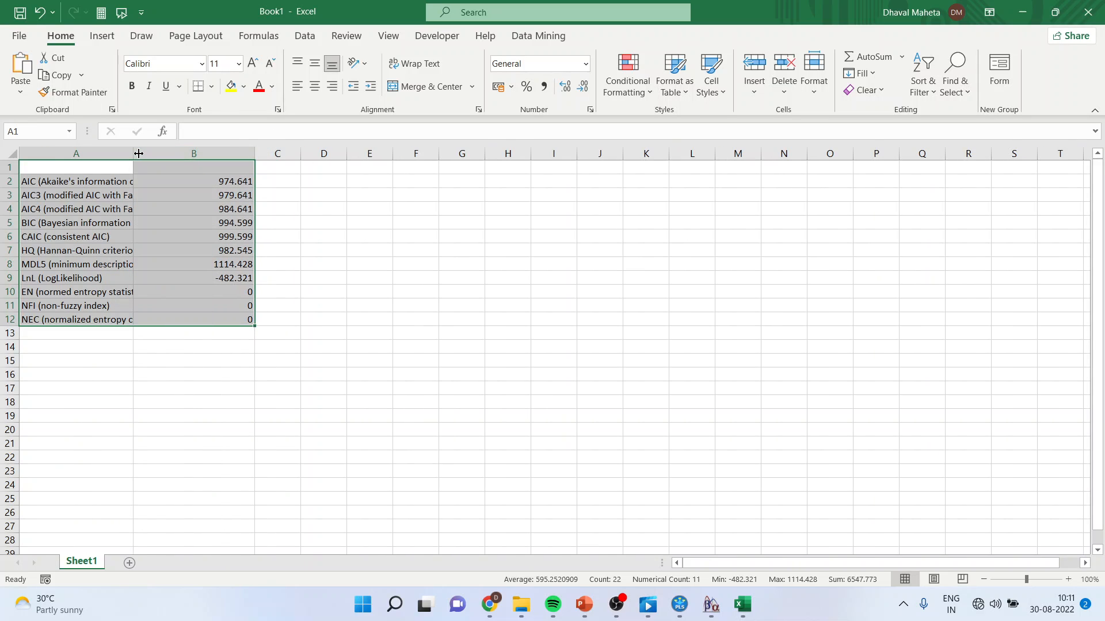
pyautogui.moveTo(134, 154); pyautogui.dragTo(180, 154)
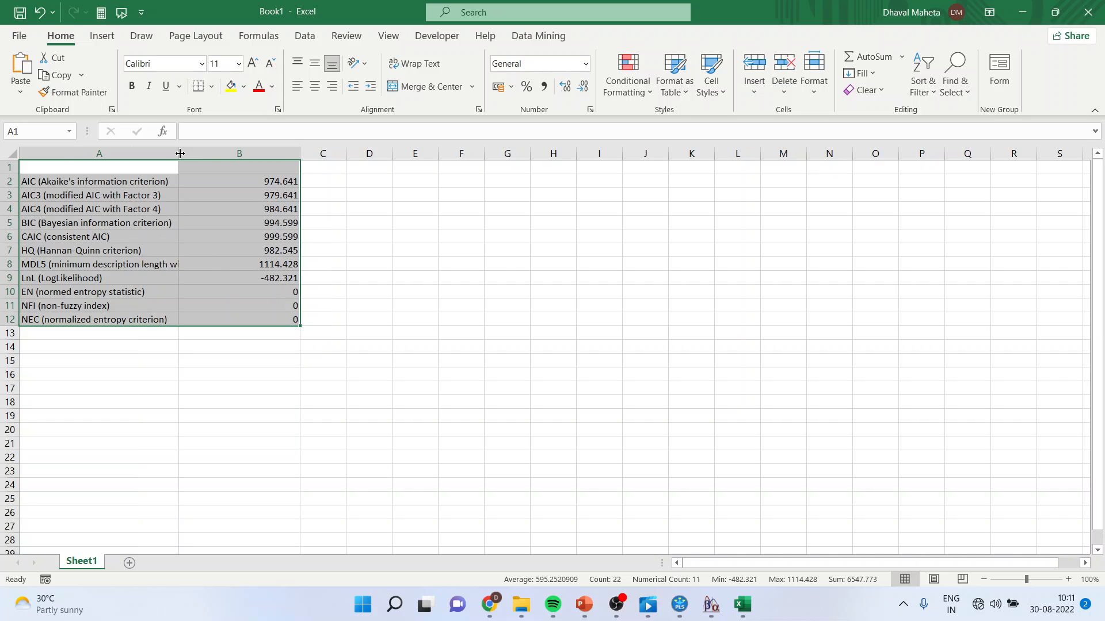
pyautogui.click(1068, 580)
pyautogui.click(1069, 580)
pyautogui.click(1069, 580)
pyautogui.click(1069, 580)
pyautogui.click(839, 431)
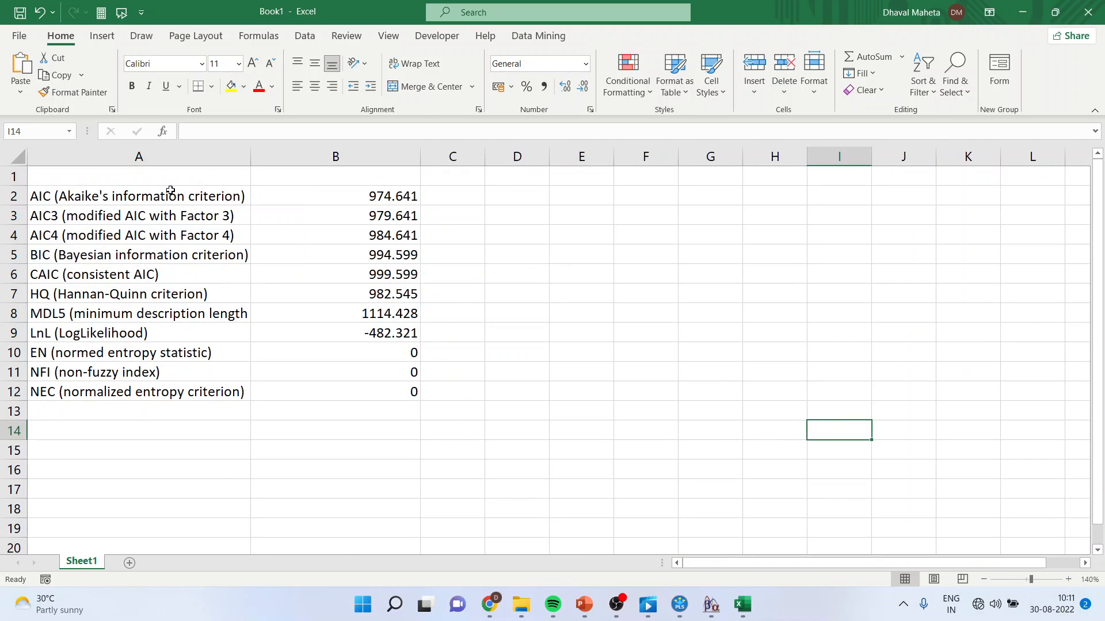
# Add the column headings "Criterion" in A1 and "Segment 1" in B1.
pyautogui.click(163, 180)
pyautogui.write('Criter')
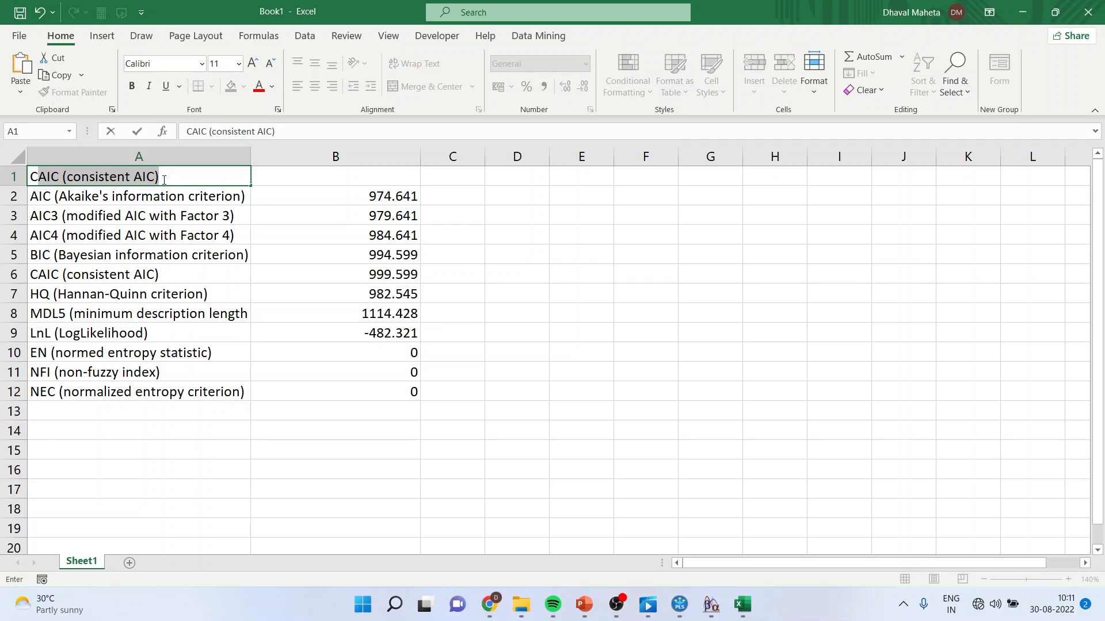
pyautogui.write('ion')
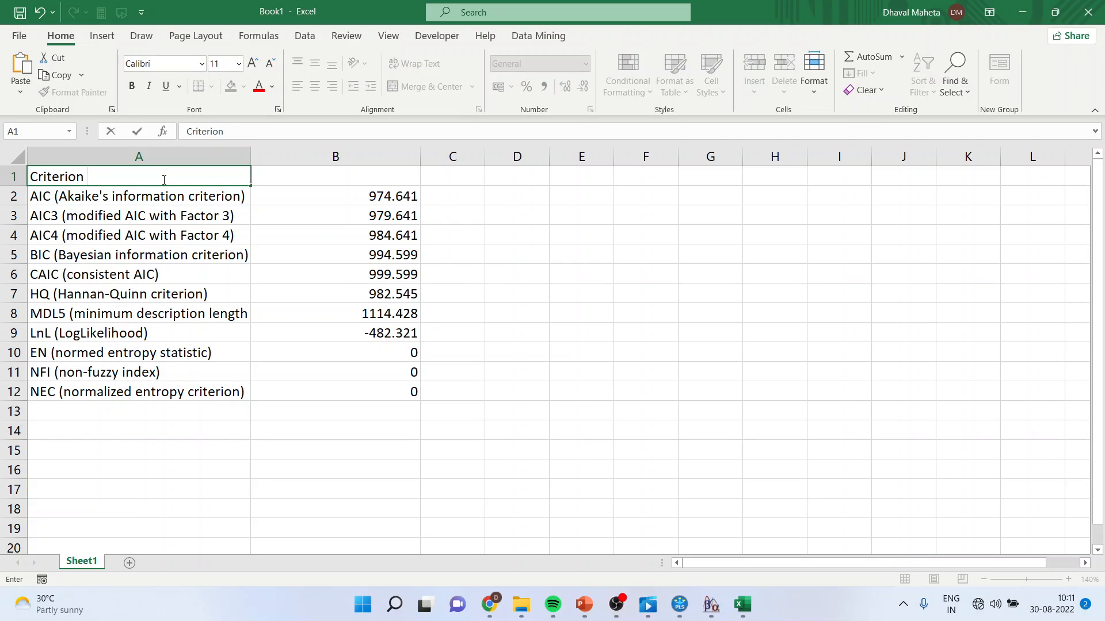
pyautogui.click(369, 180)
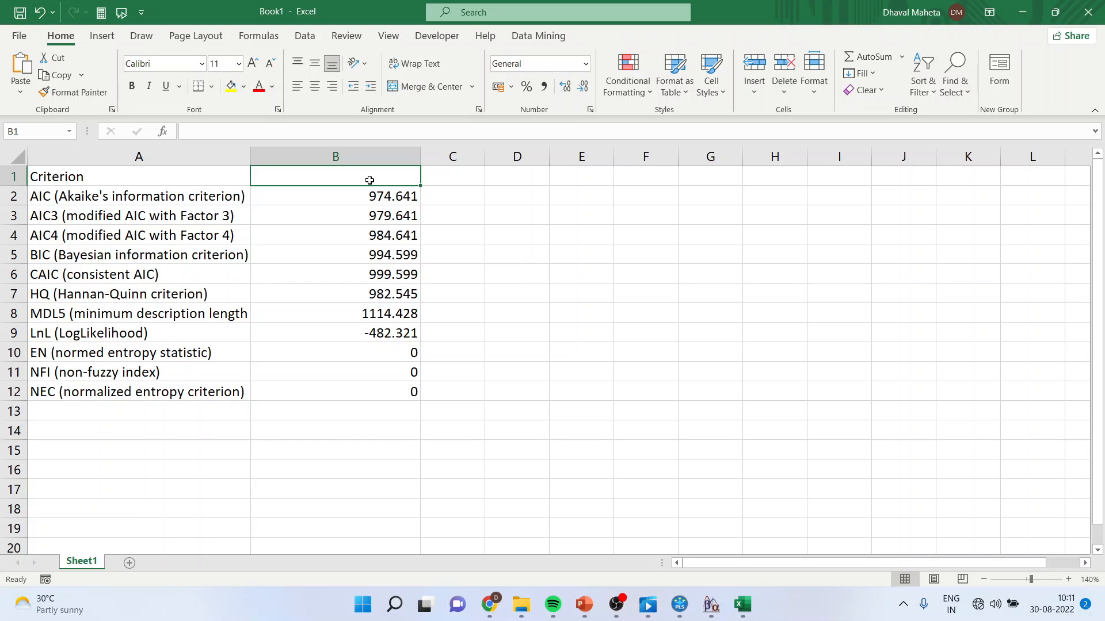
pyautogui.write('Segment')
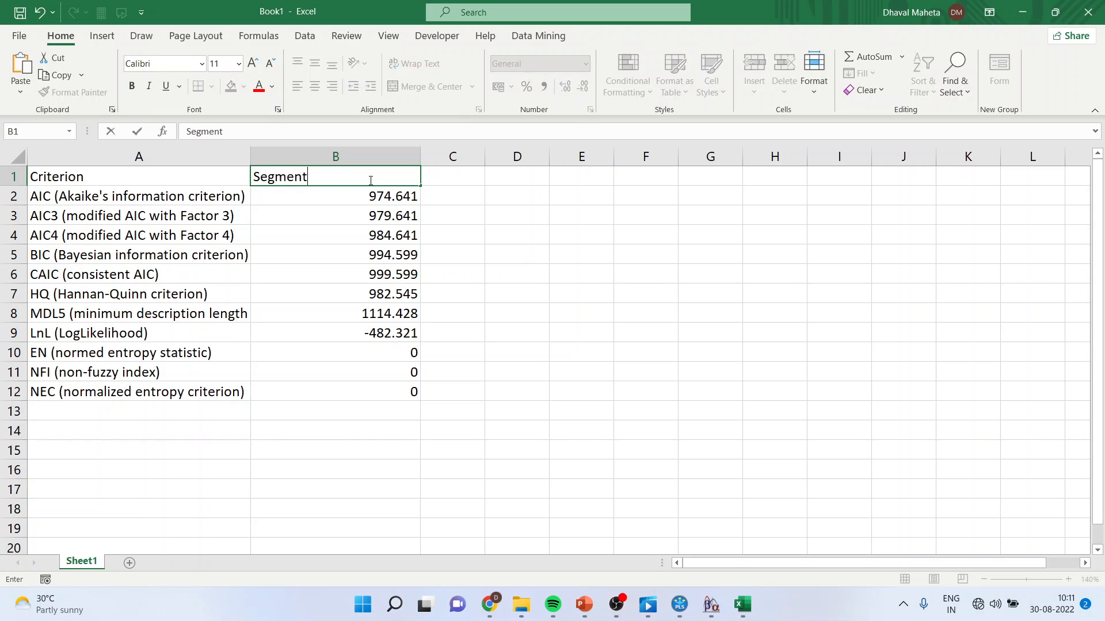
pyautogui.write(' 1')
pyautogui.click(649, 371)
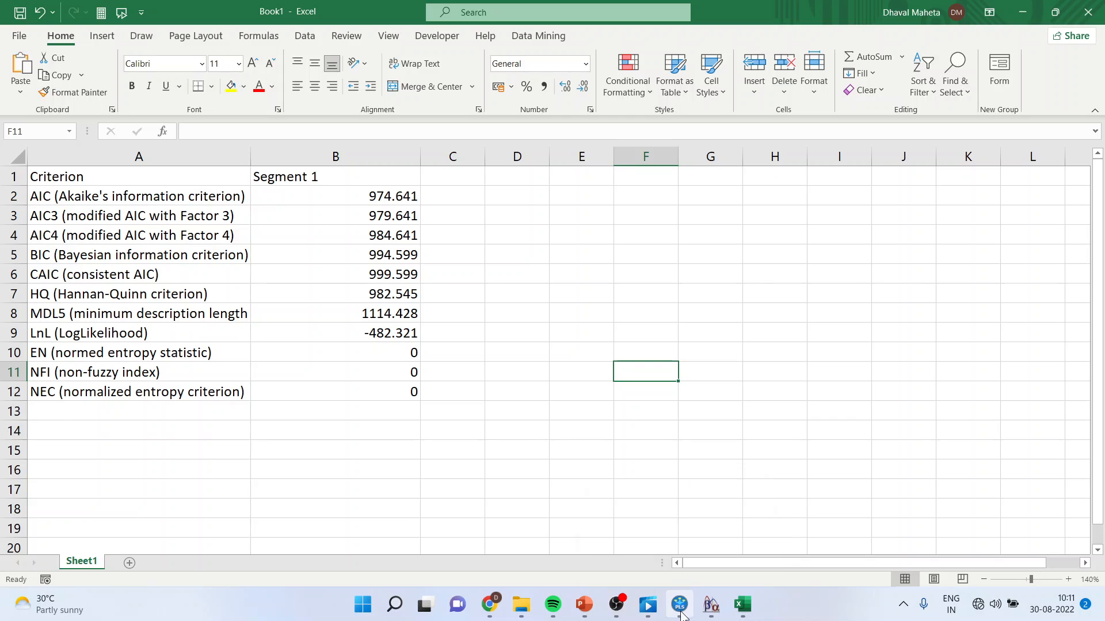
# Switch back to SmartPLS, return to the HBAT model and run the FIMIX segmentation with 2 segments.
pyautogui.click(681, 605)
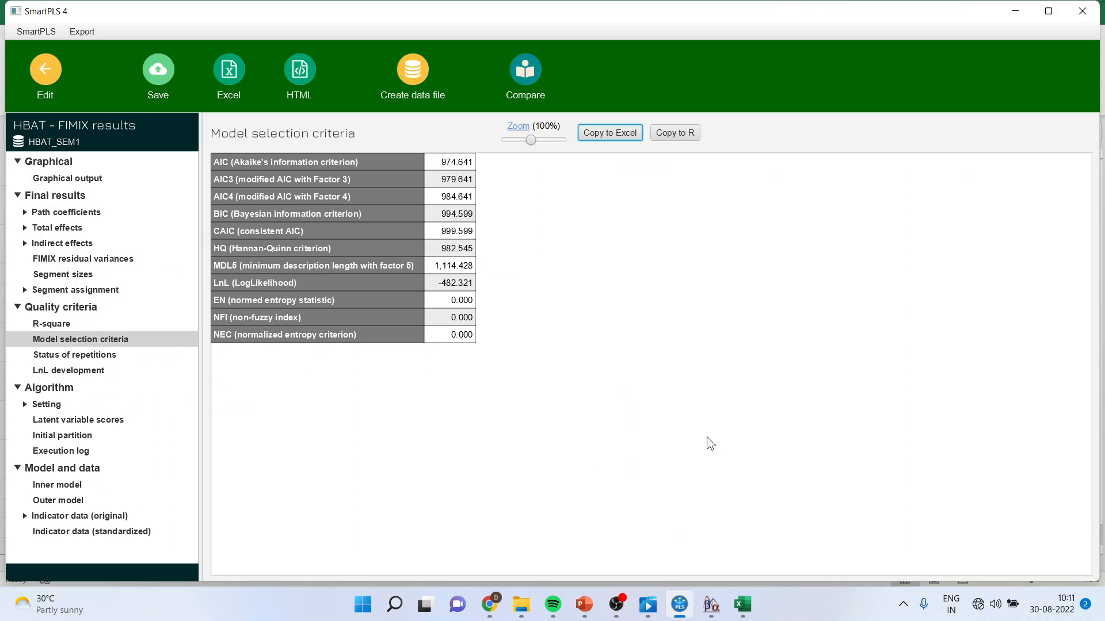
pyautogui.click(45, 70)
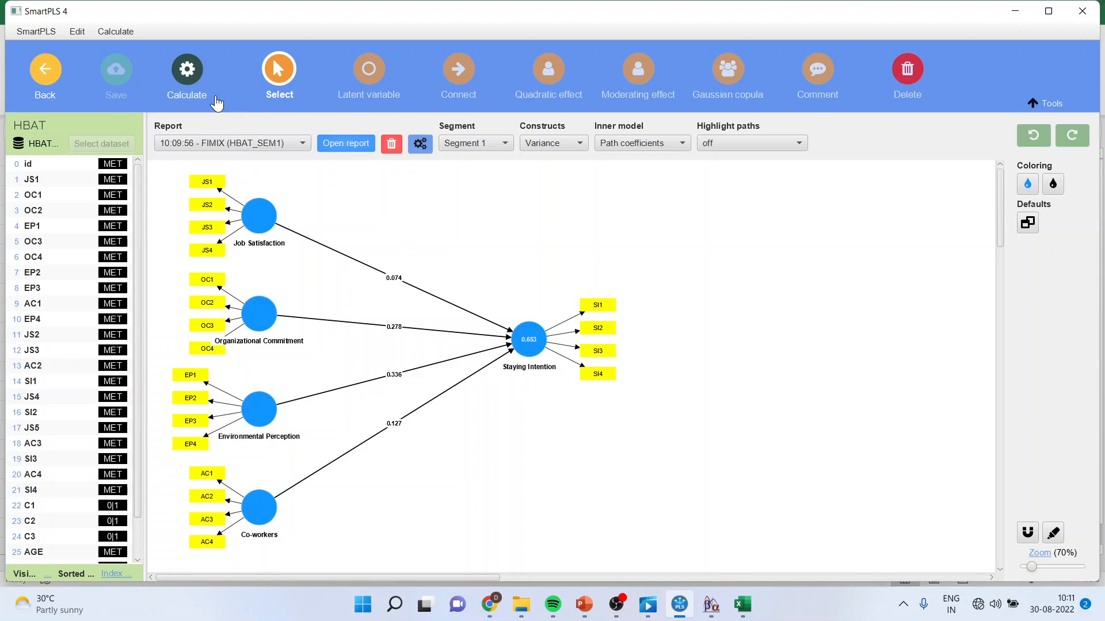
pyautogui.click(187, 72)
pyautogui.click(253, 187)
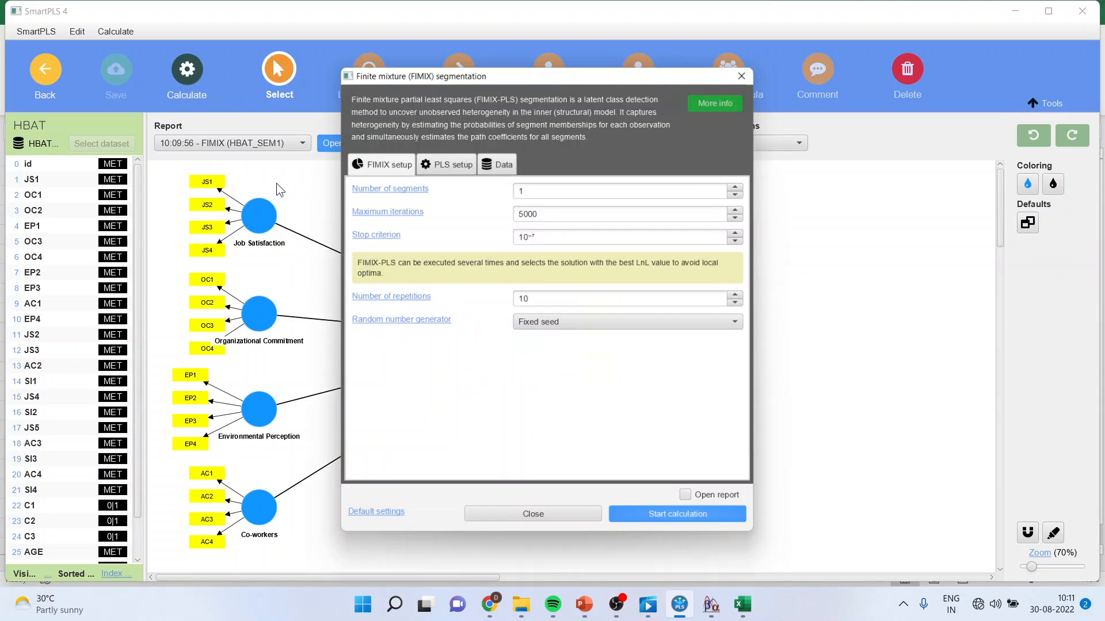
pyautogui.click(565, 187)
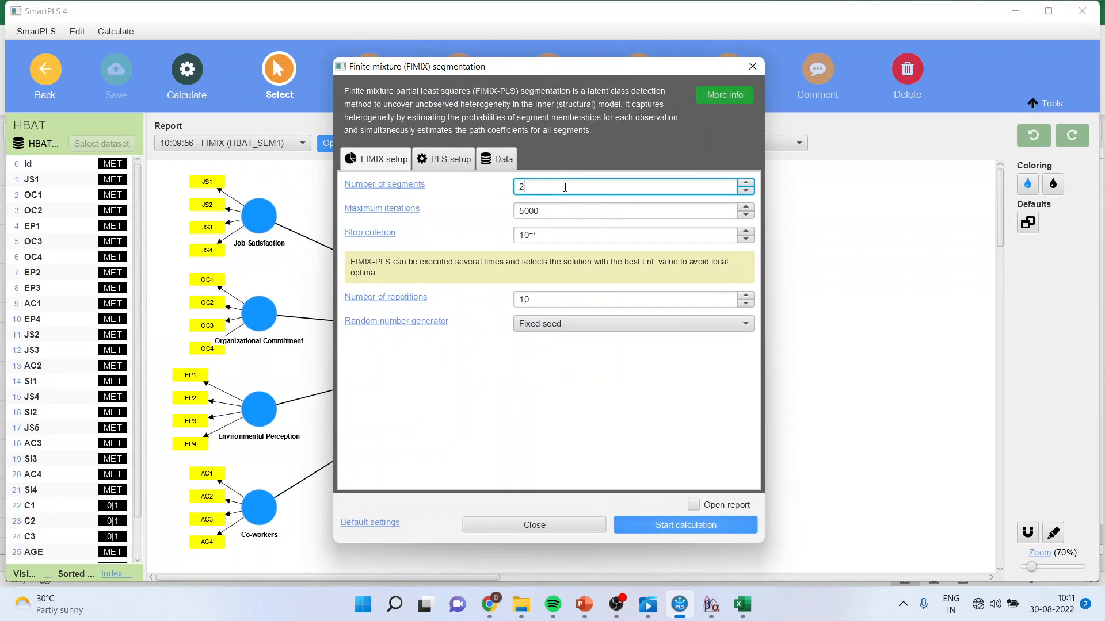
pyautogui.click(688, 526)
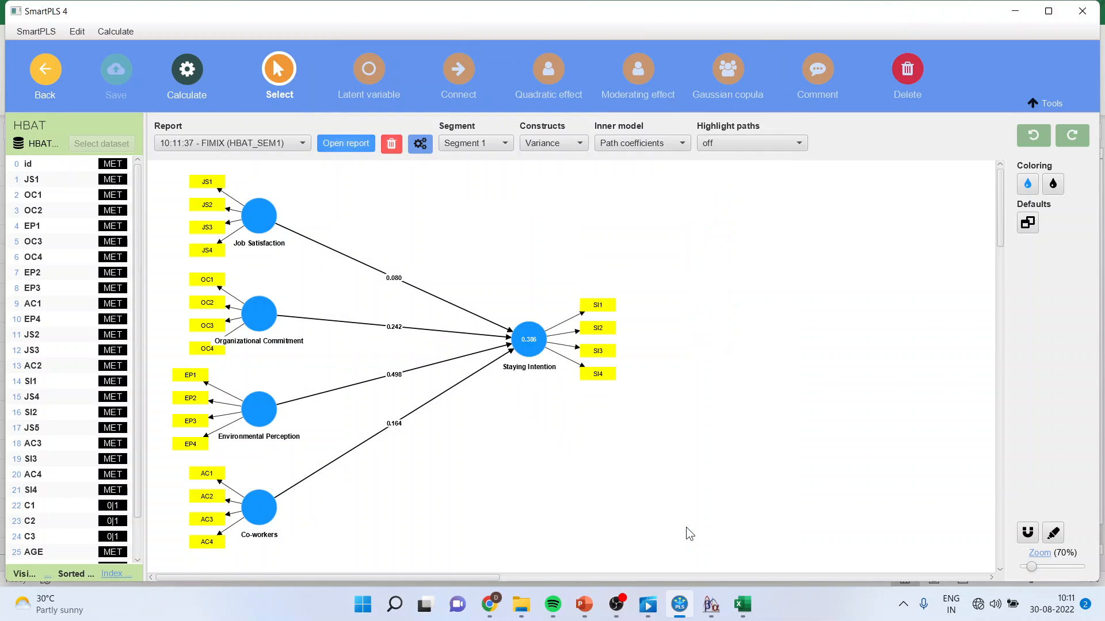
# Open the two-segment FIMIX report and copy only the value column of its model selection criteria, from AIC to NEC.
pyautogui.click(365, 143)
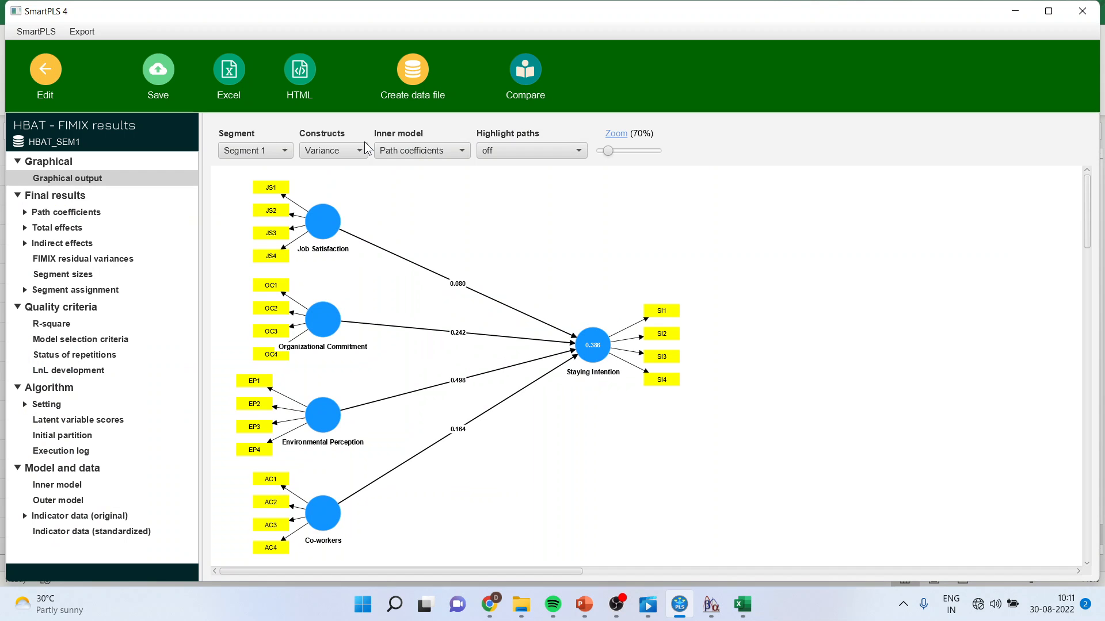
pyautogui.click(100, 338)
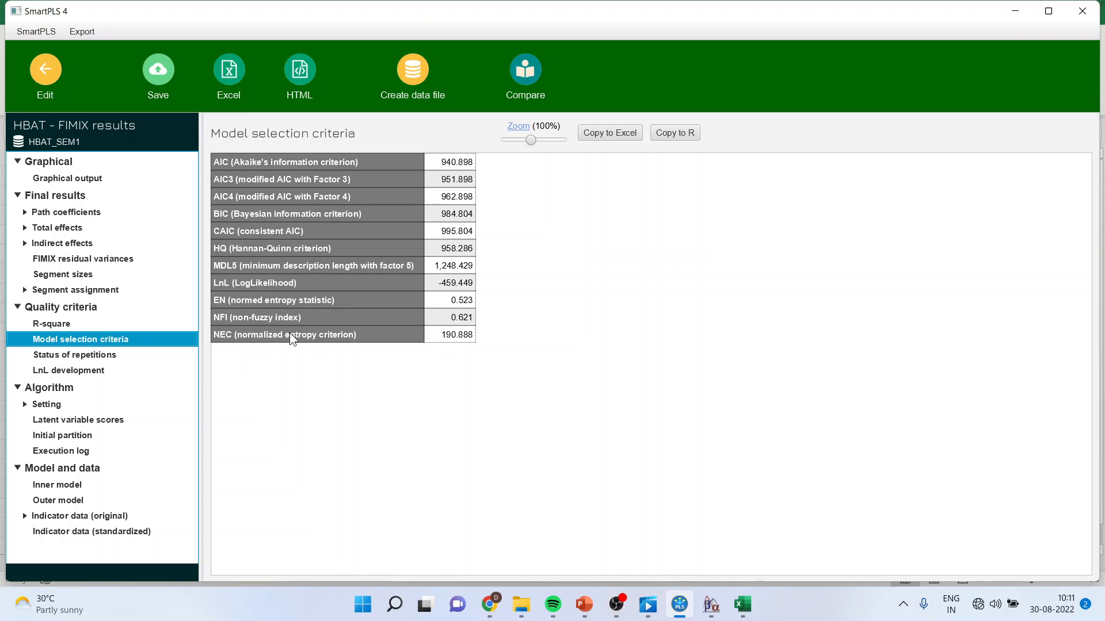
pyautogui.moveTo(465, 165); pyautogui.dragTo(471, 330)
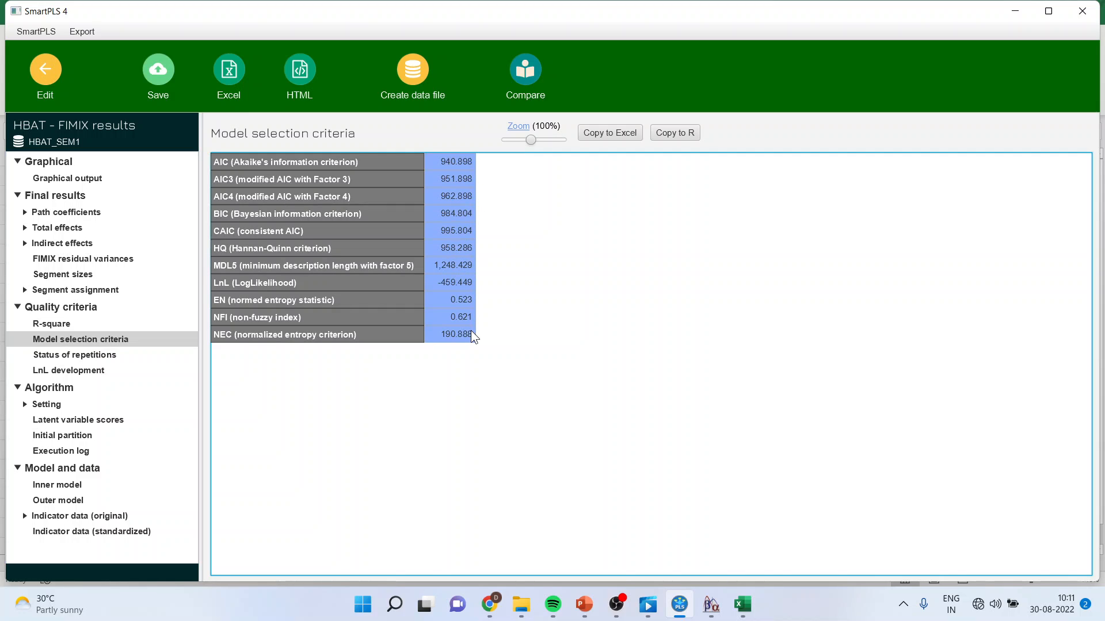
pyautogui.rightClick(463, 220)
pyautogui.click(508, 230)
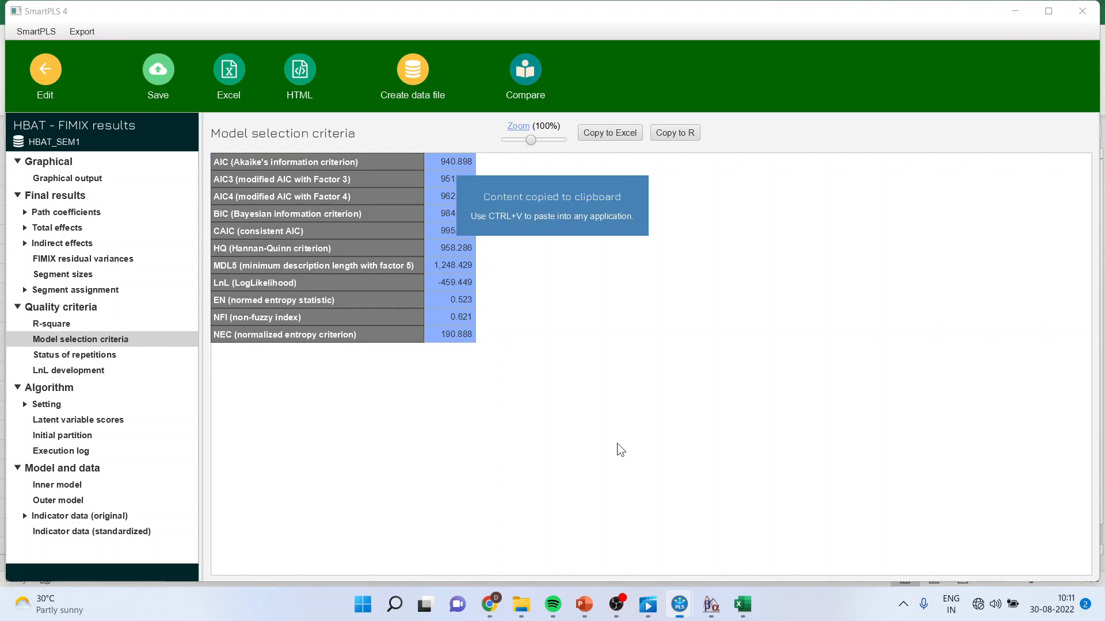
# Switch to Excel, paste the copied values into column C from C2 and head the column "Segment 2" in C1.
pyautogui.click(741, 599)
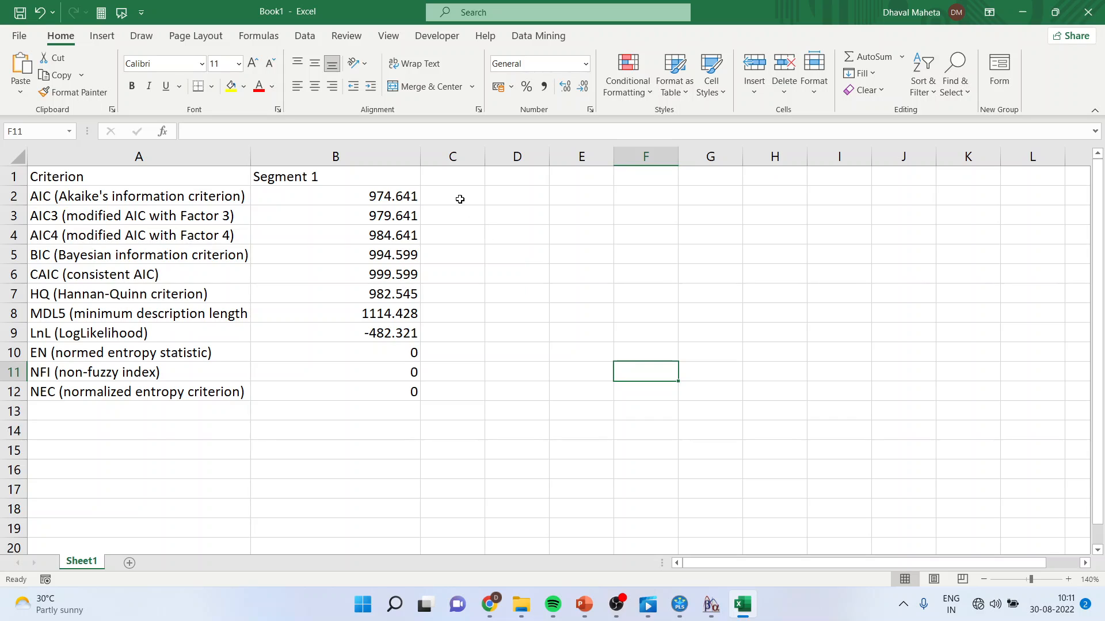
pyautogui.click(459, 198)
pyautogui.hotkey('ctrl', 'v')
pyautogui.click(448, 173)
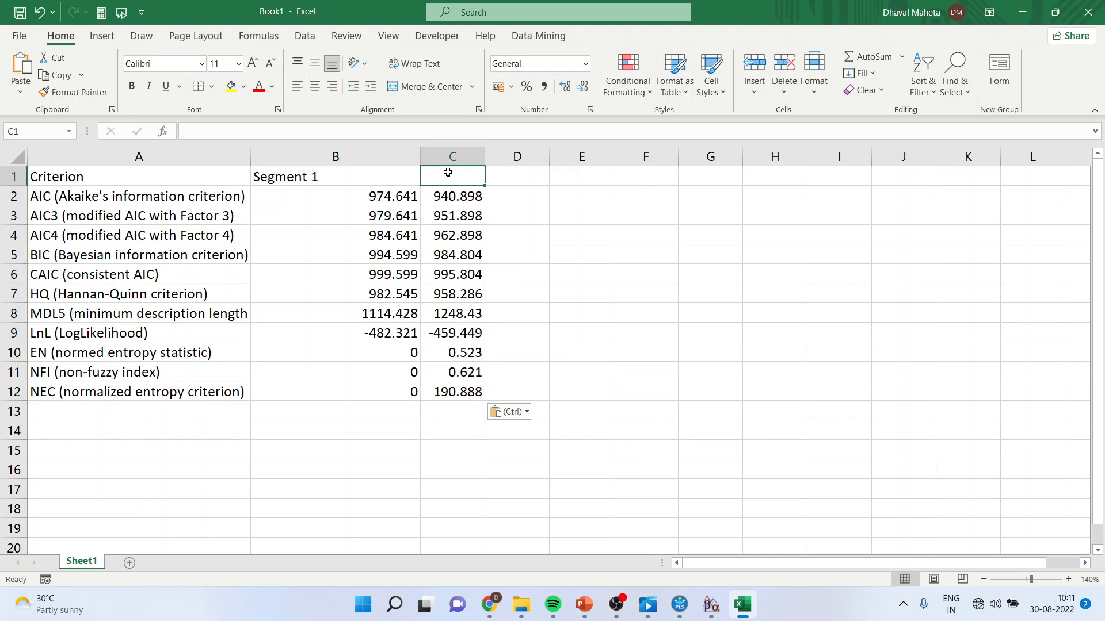
pyautogui.write('Segment')
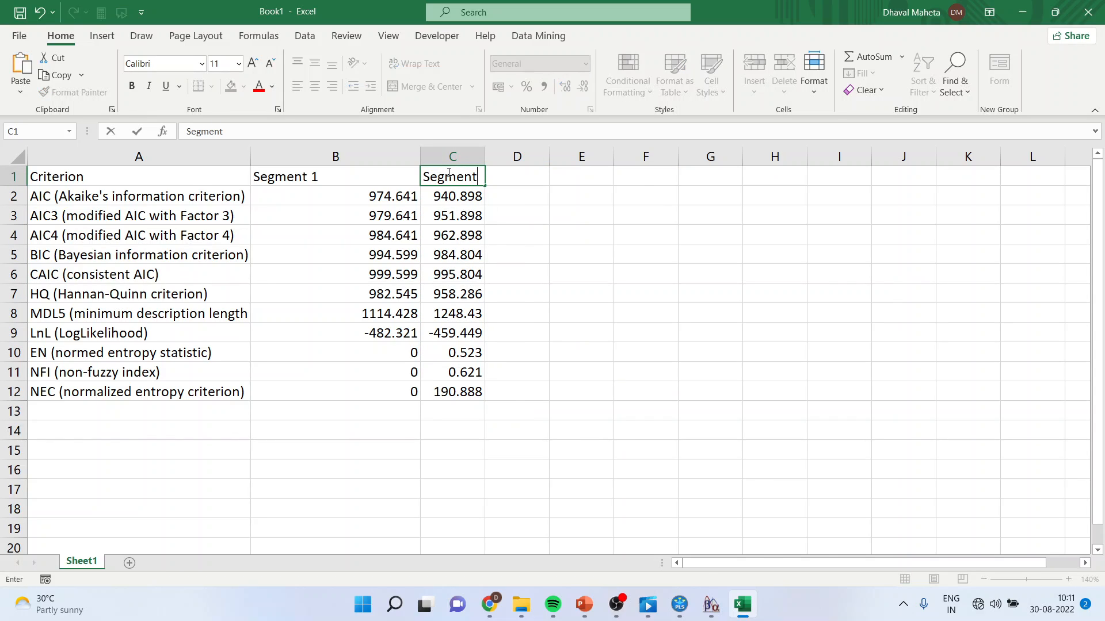
pyautogui.write(' 2')
pyautogui.press('Return')
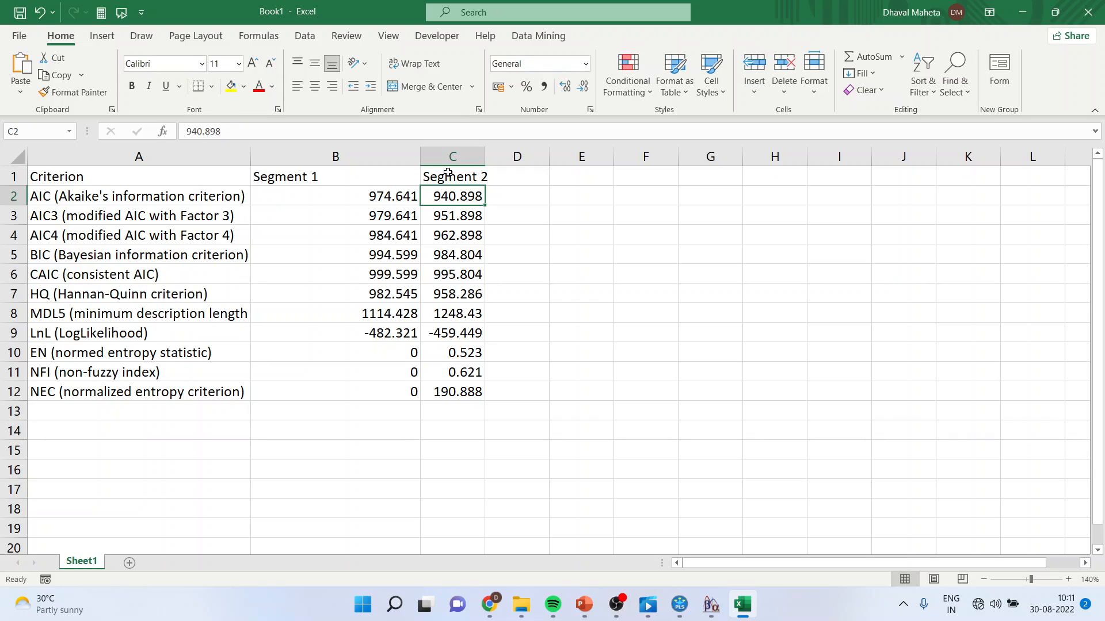
# Fit the widths of the Segment 1 and Segment 2 columns, B and C, to their contents.
pyautogui.doubleClick(485, 155)
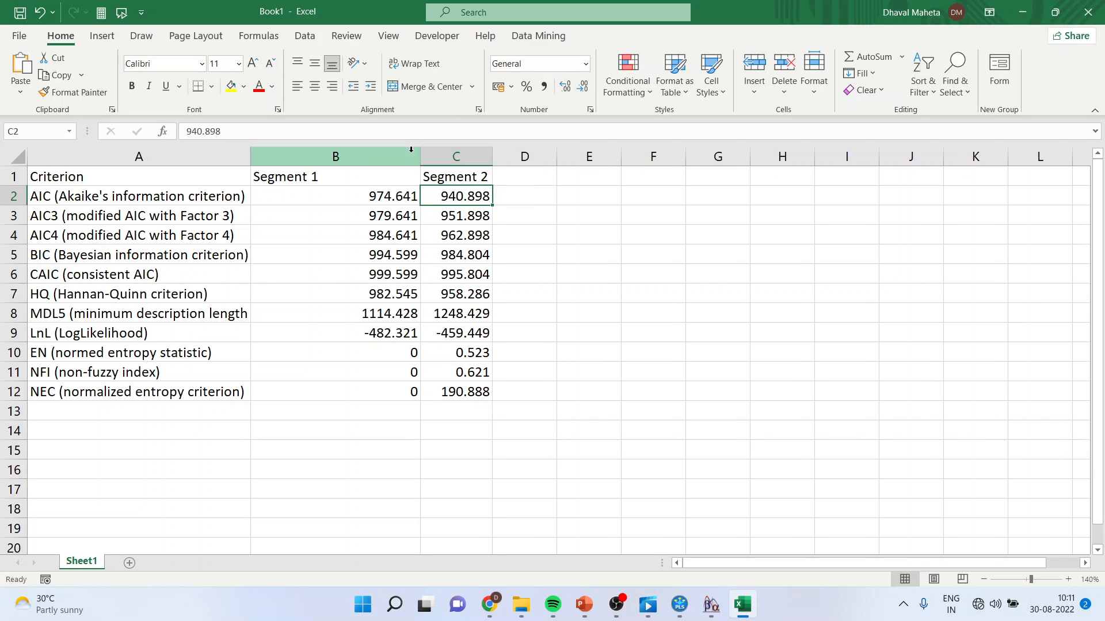
pyautogui.moveTo(420, 154); pyautogui.dragTo(335, 159)
pyautogui.click(531, 227)
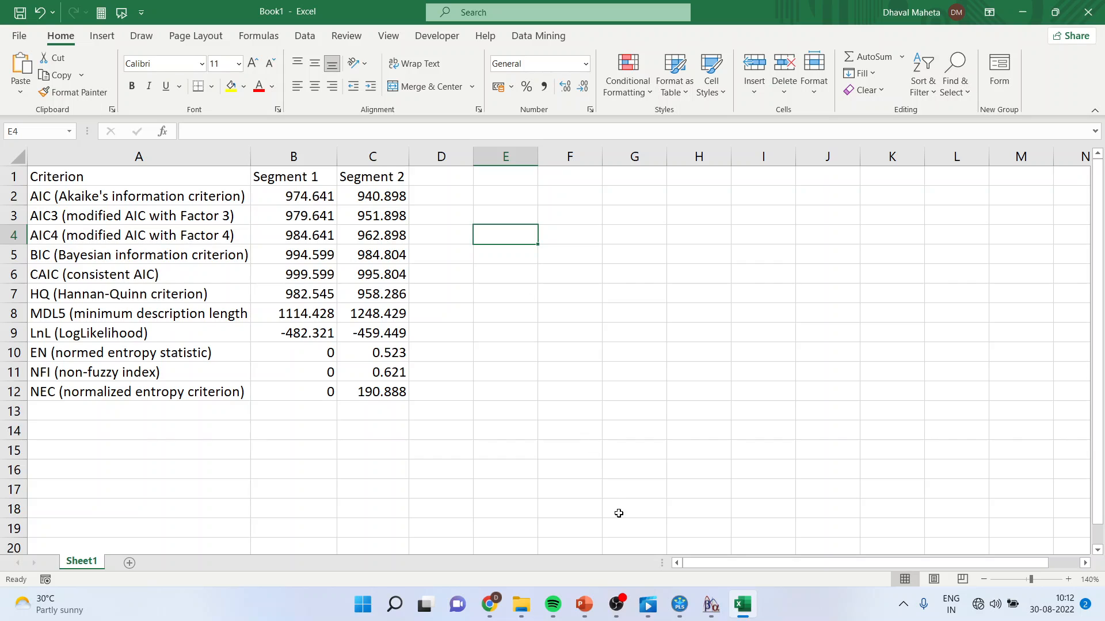
# Switch to SmartPLS, return from the FIMIX results to the HBAT model and open the Finite mixture (FIMIX) segmentation setup.
pyautogui.moveTo(679, 604)
pyautogui.click(614, 511)
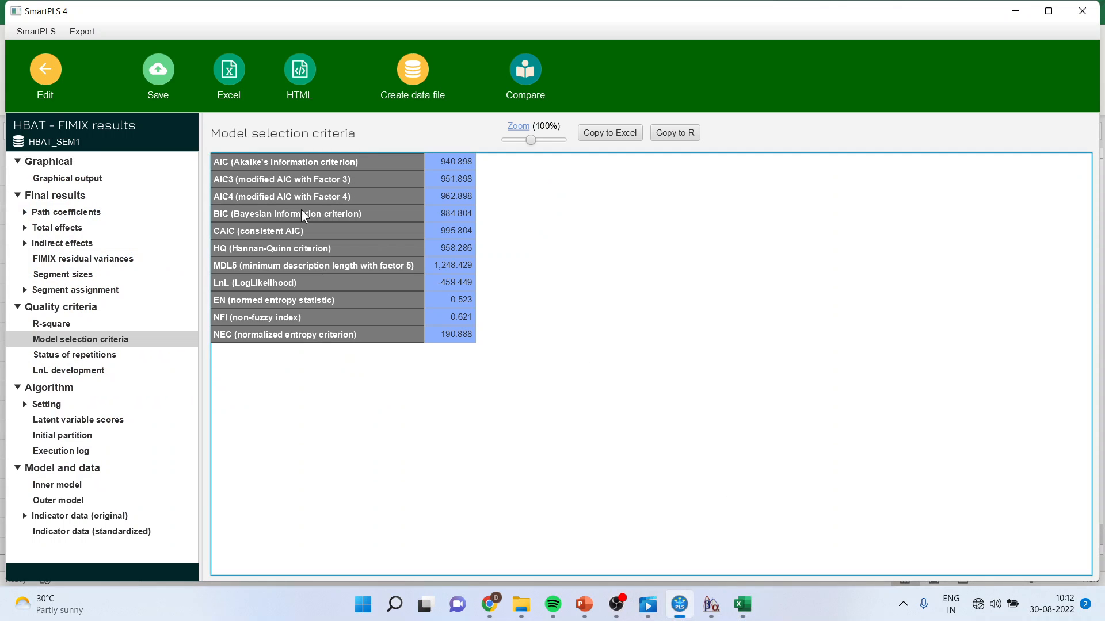
pyautogui.click(46, 89)
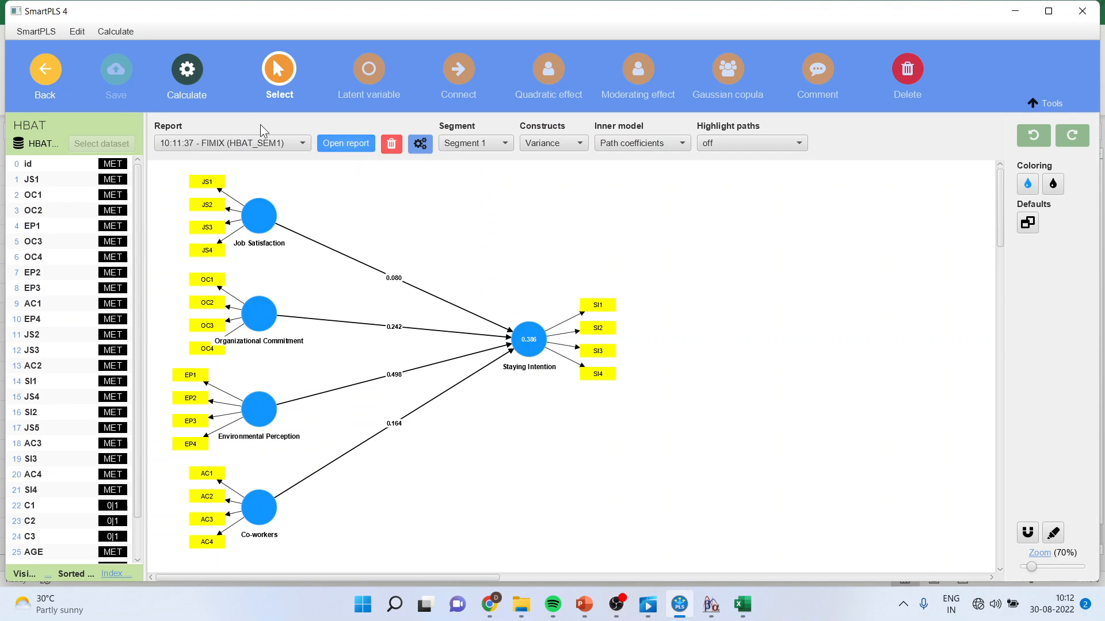
pyautogui.click(186, 72)
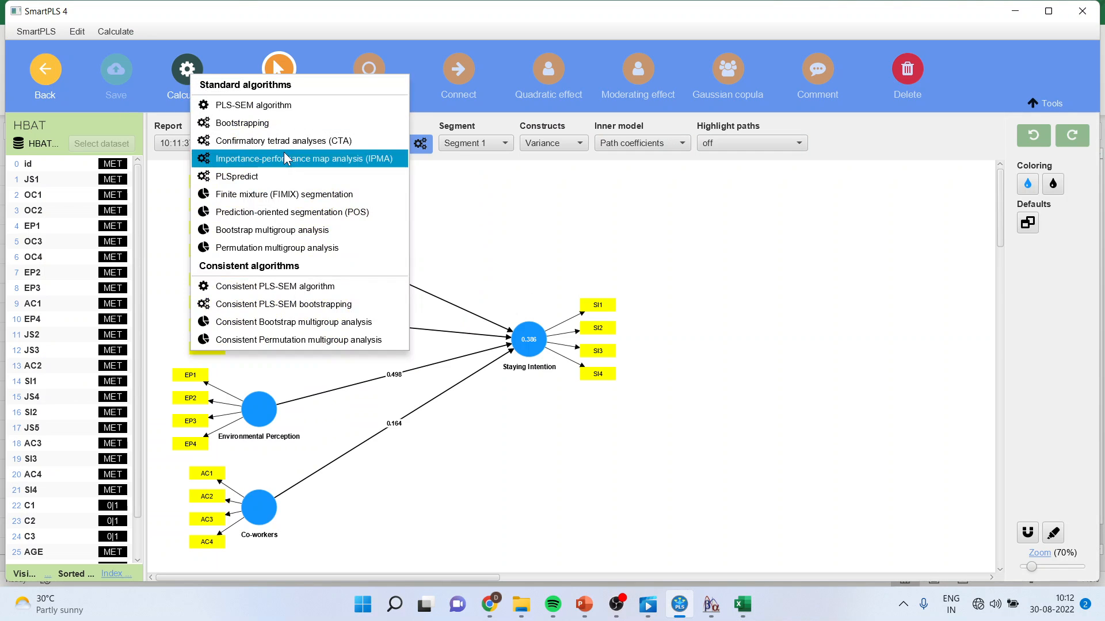
pyautogui.click(297, 194)
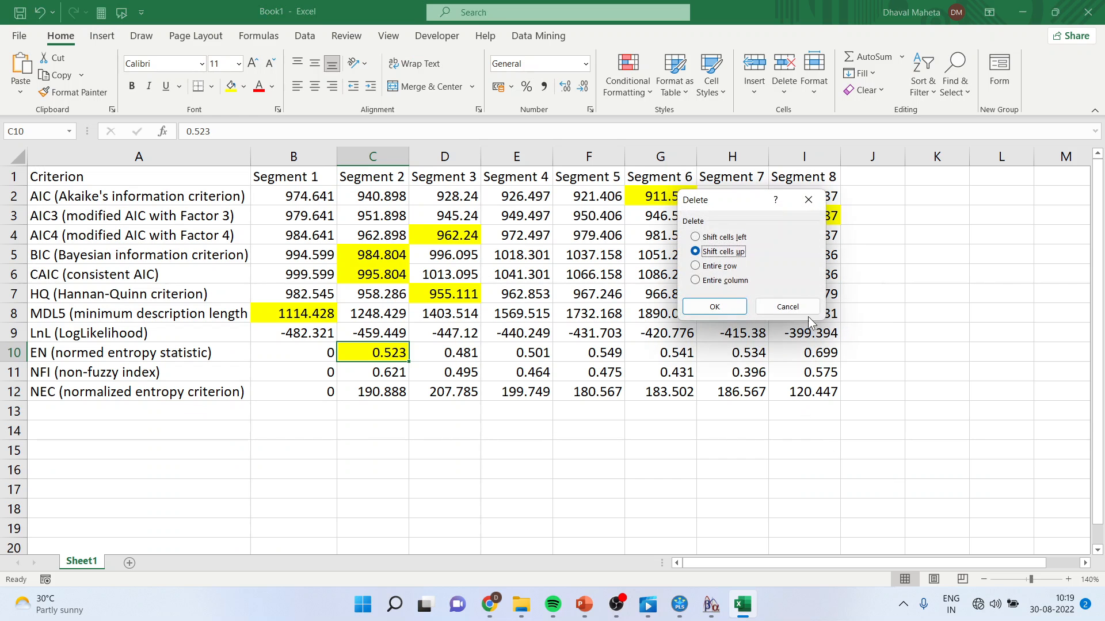
# Cancel the cell deletion in Excel and review the highlighted value of each criterion from AIC to MDL5 and EN across the segment columns.
pyautogui.click(793, 309)
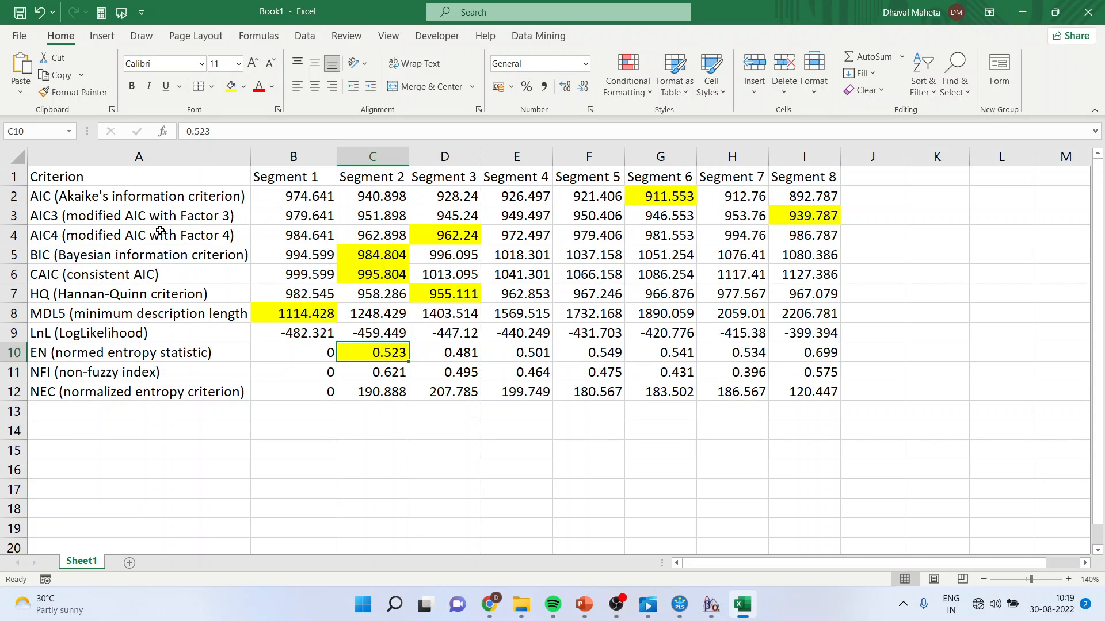
pyautogui.click(109, 199)
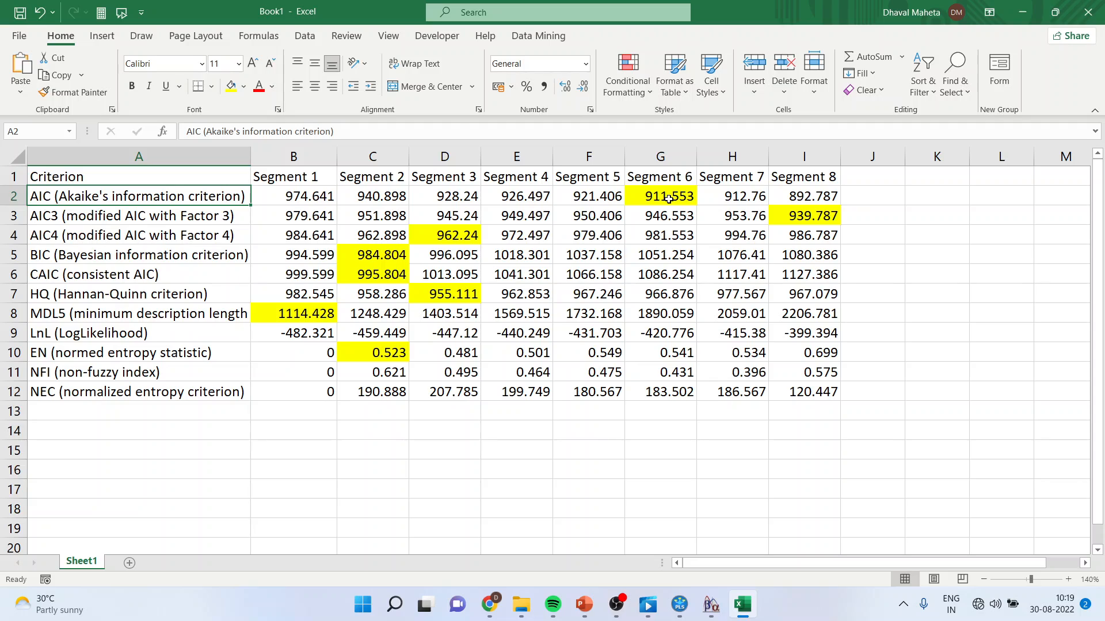
pyautogui.moveTo(309, 197); pyautogui.dragTo(829, 200)
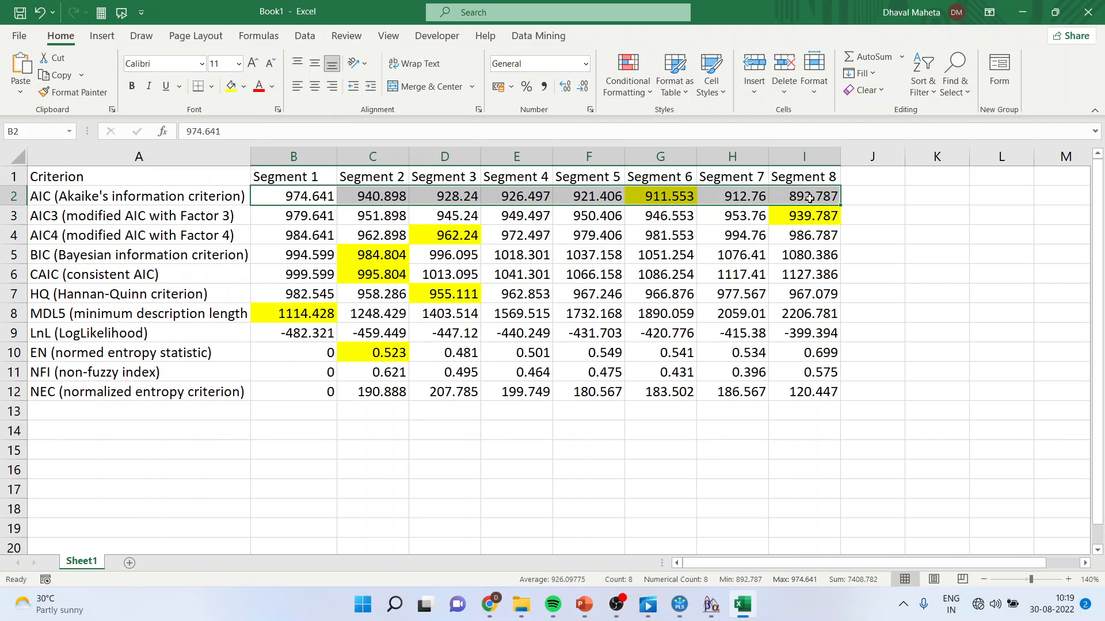
pyautogui.click(660, 197)
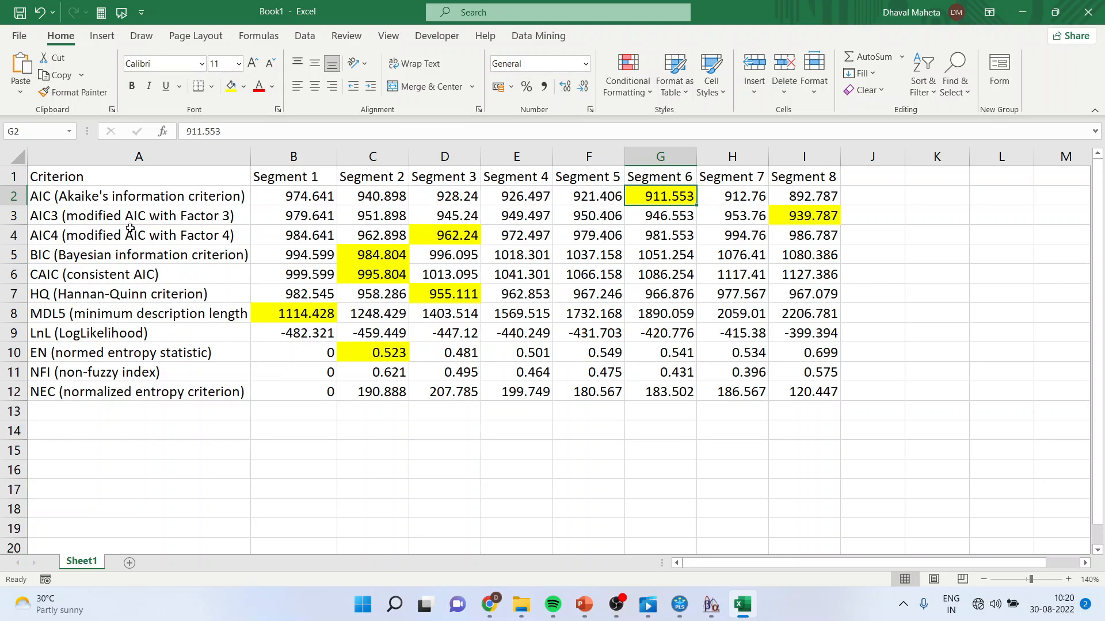
pyautogui.moveTo(295, 217); pyautogui.dragTo(748, 236)
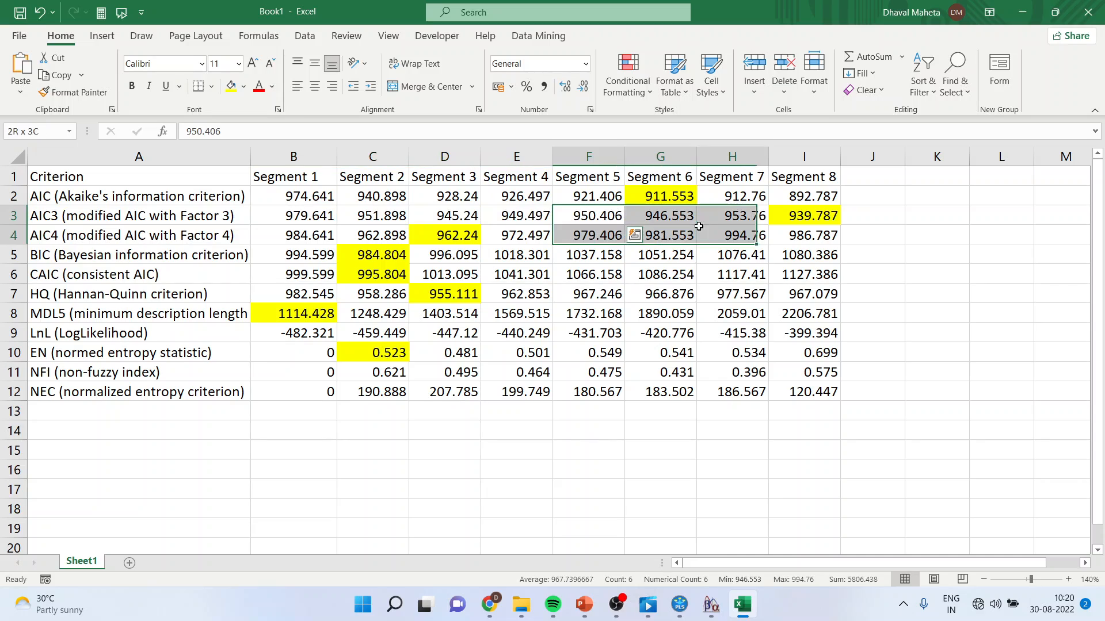
pyautogui.click(819, 217)
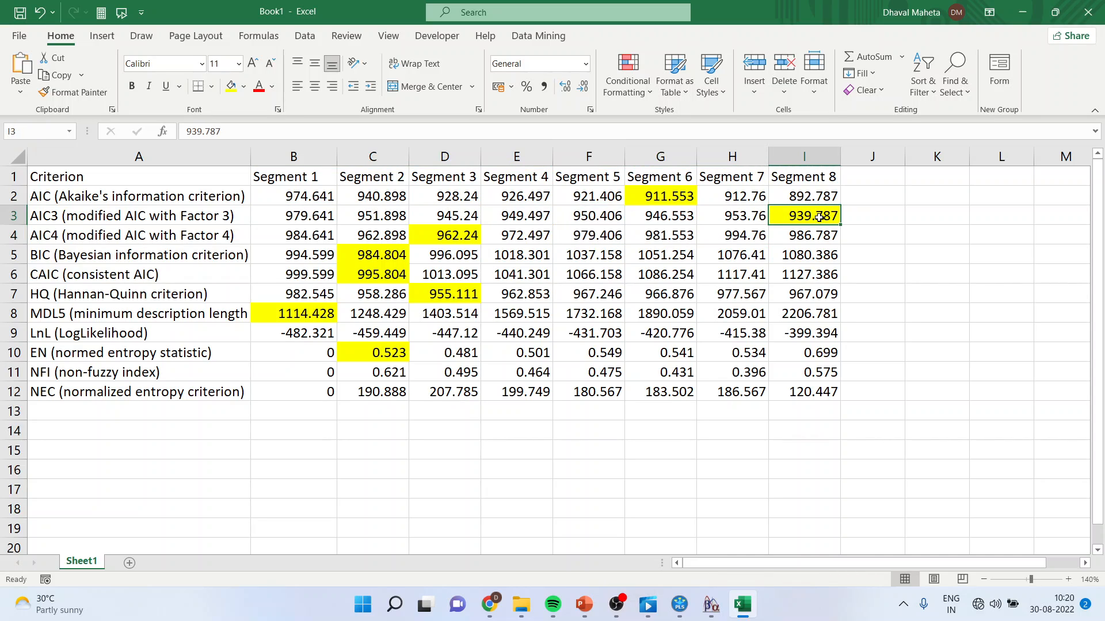
pyautogui.click(455, 236)
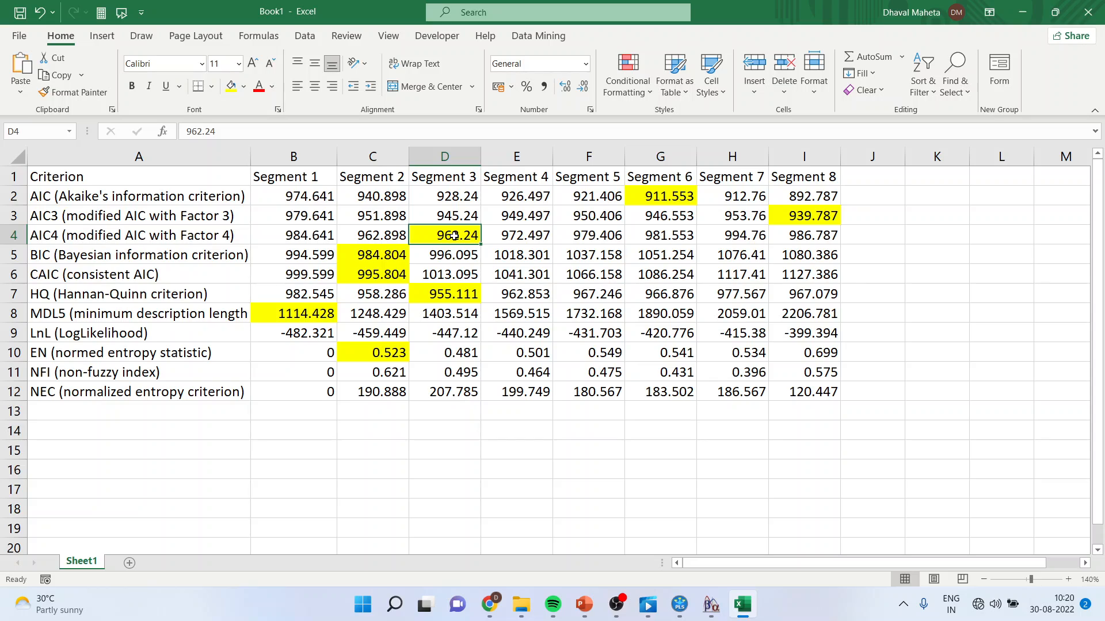
pyautogui.click(375, 255)
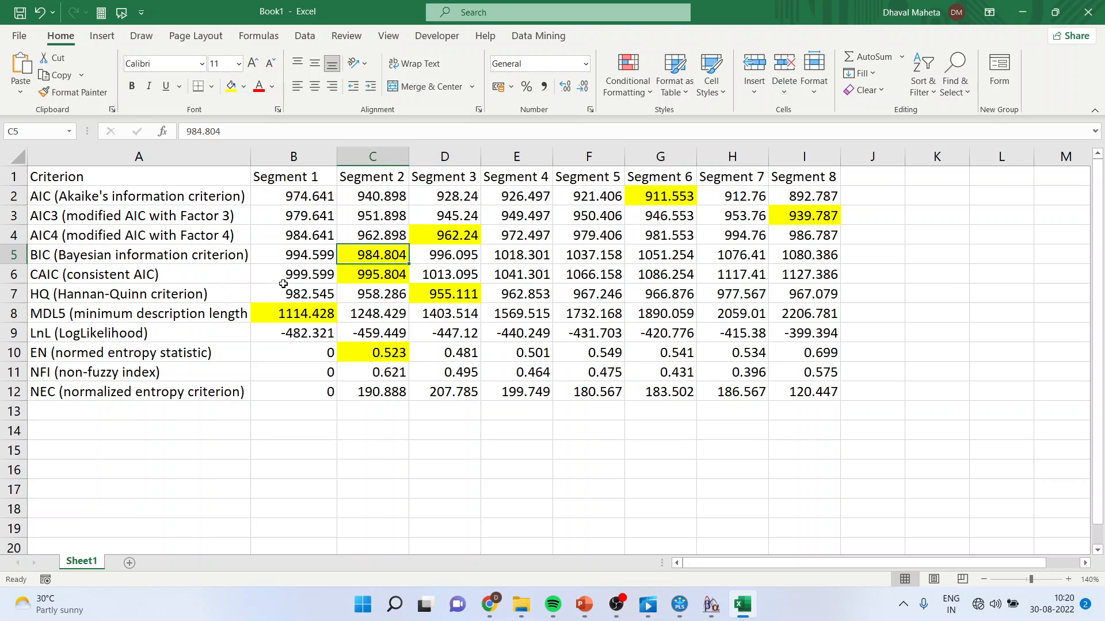
pyautogui.click(375, 274)
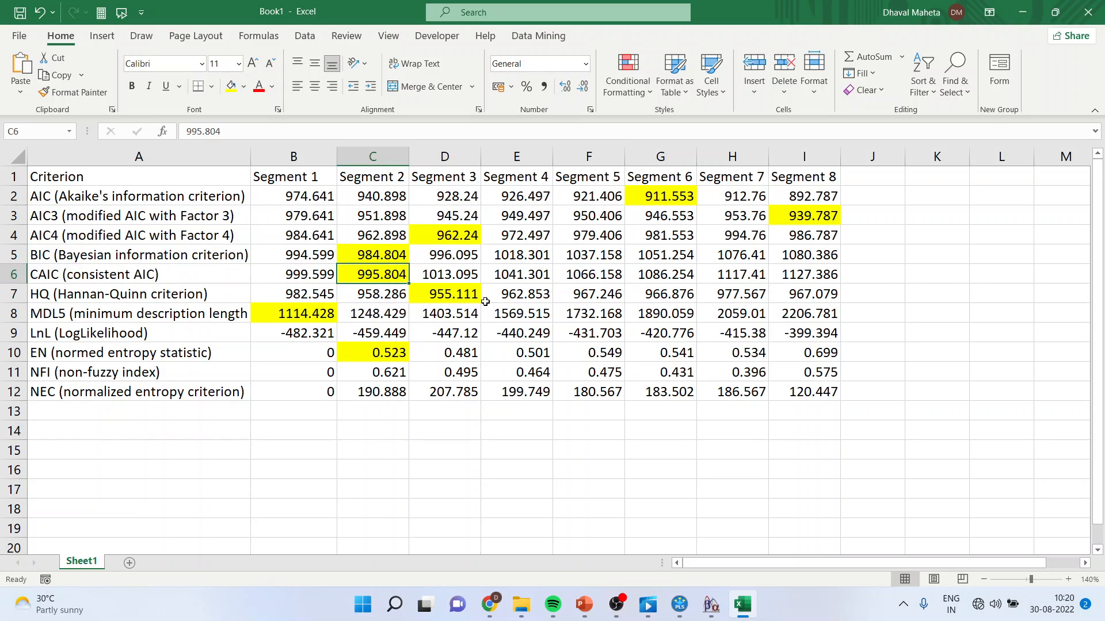
pyautogui.click(458, 296)
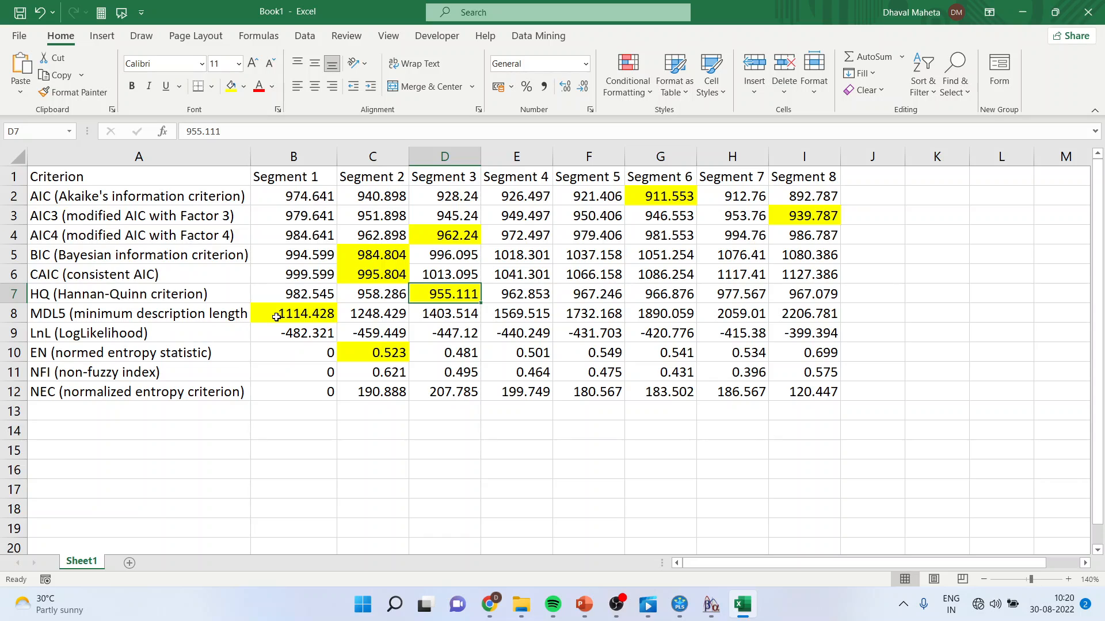
pyautogui.click(297, 316)
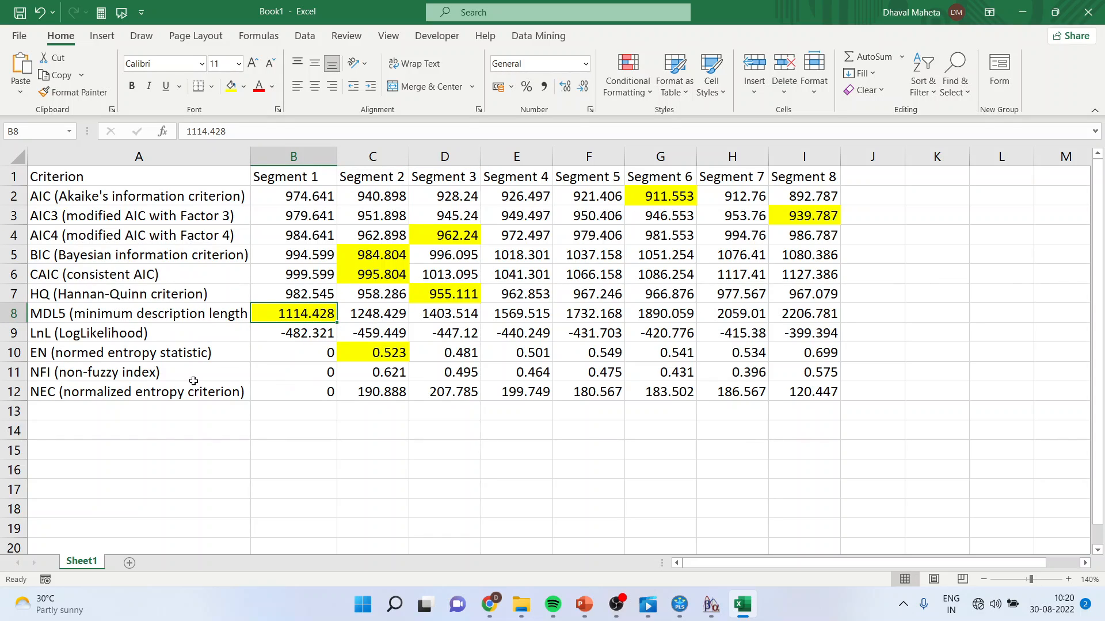
pyautogui.click(370, 356)
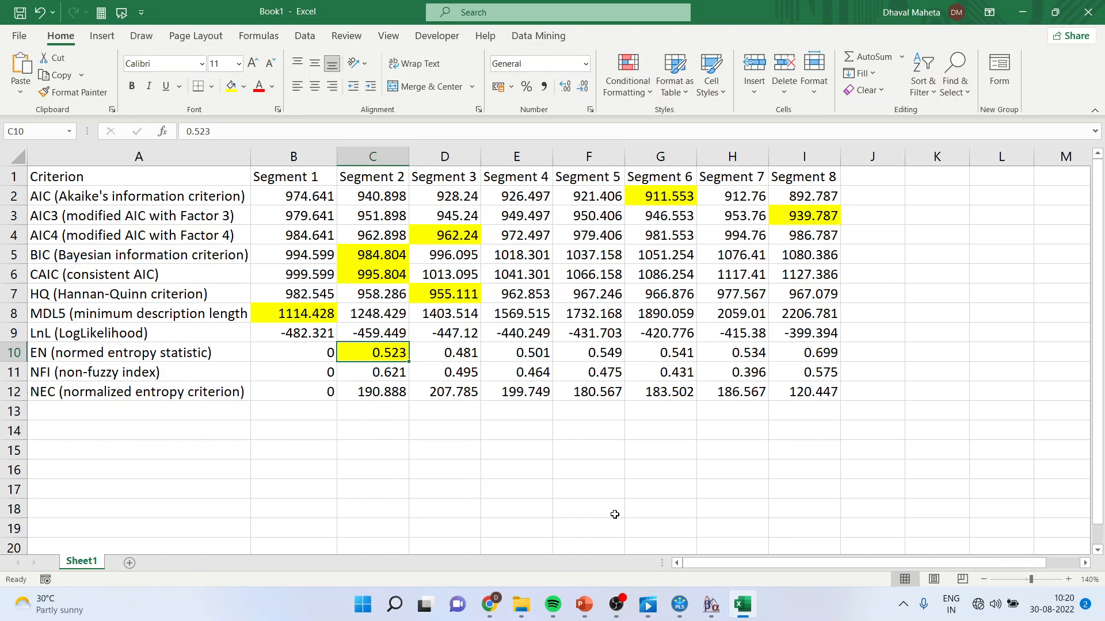
# Read the segment-number rules on the PowerPoint slide full screen, return to Excel and compare the highlighted AIC3 and CAIC cells.
pyautogui.click(584, 604)
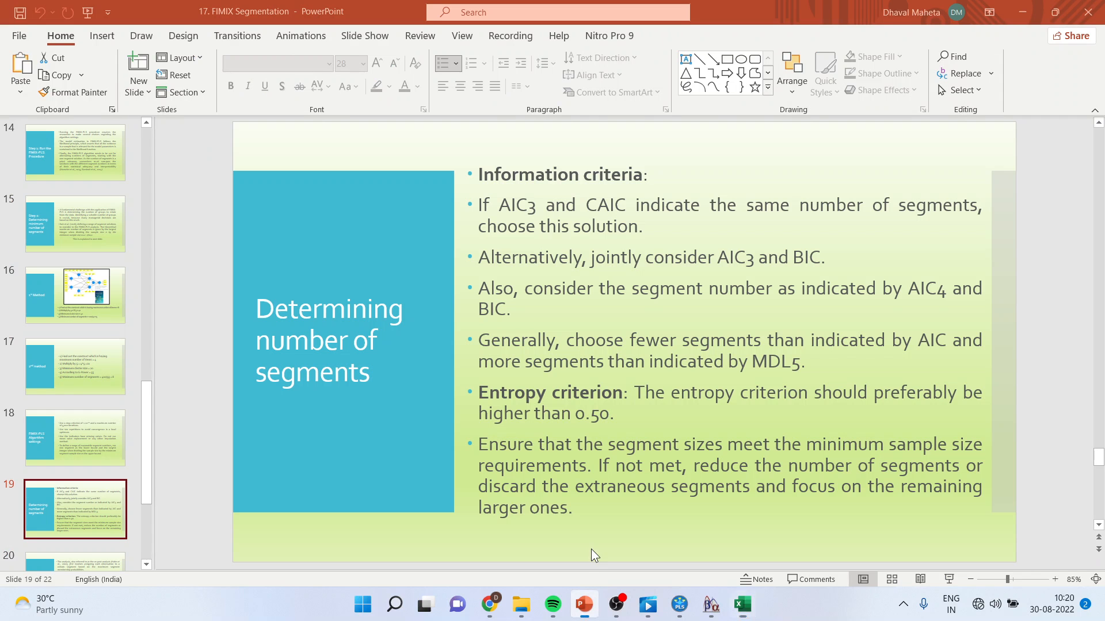
pyautogui.click(942, 578)
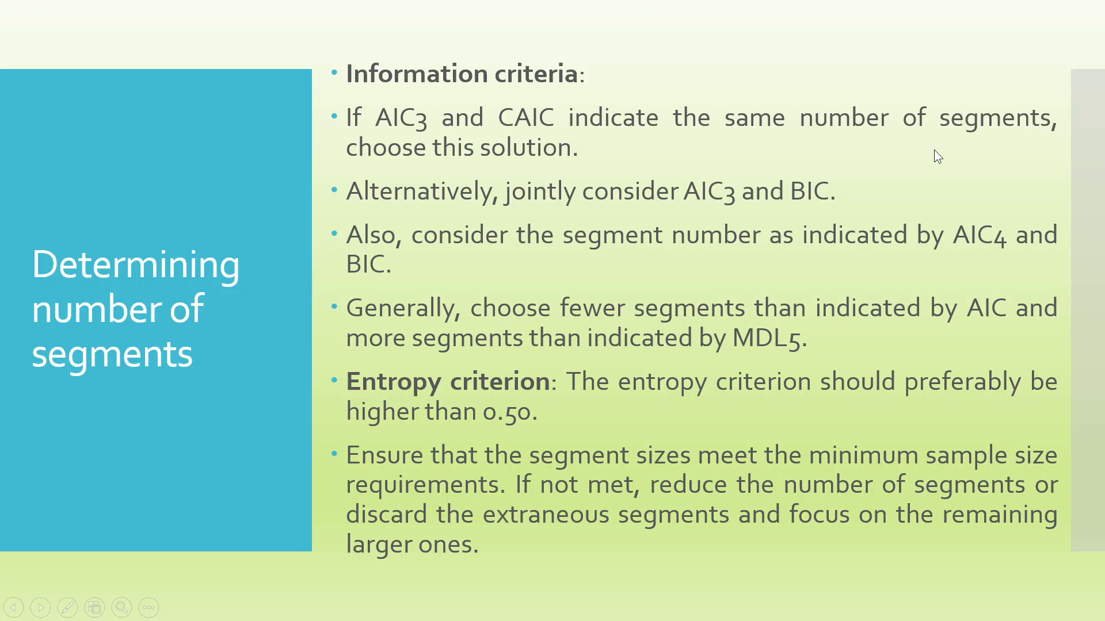
pyautogui.press('Escape')
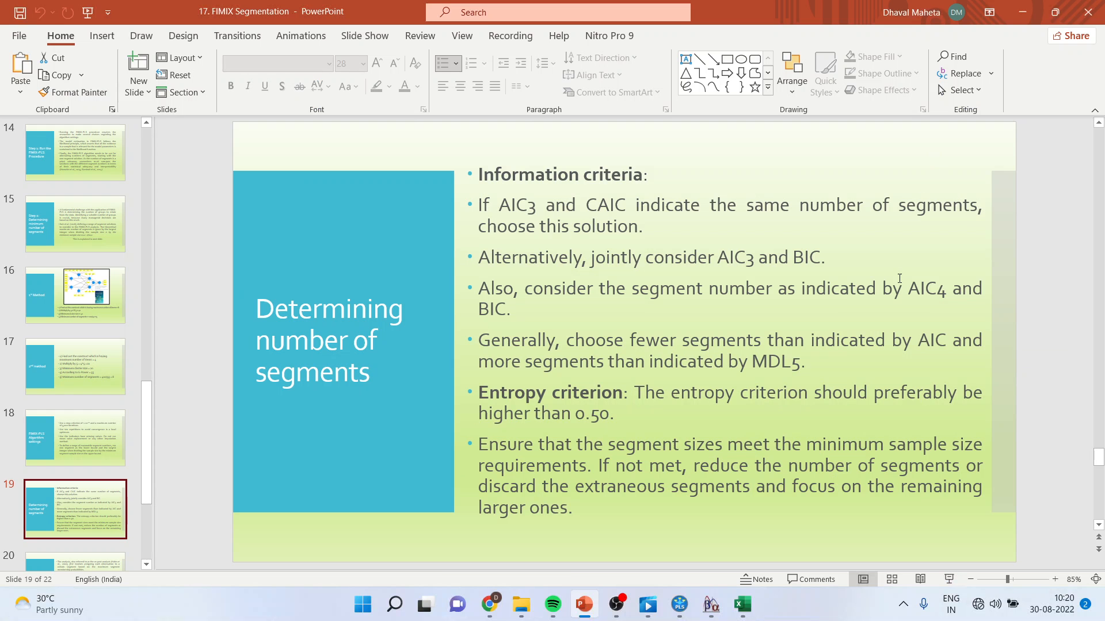
pyautogui.click(742, 605)
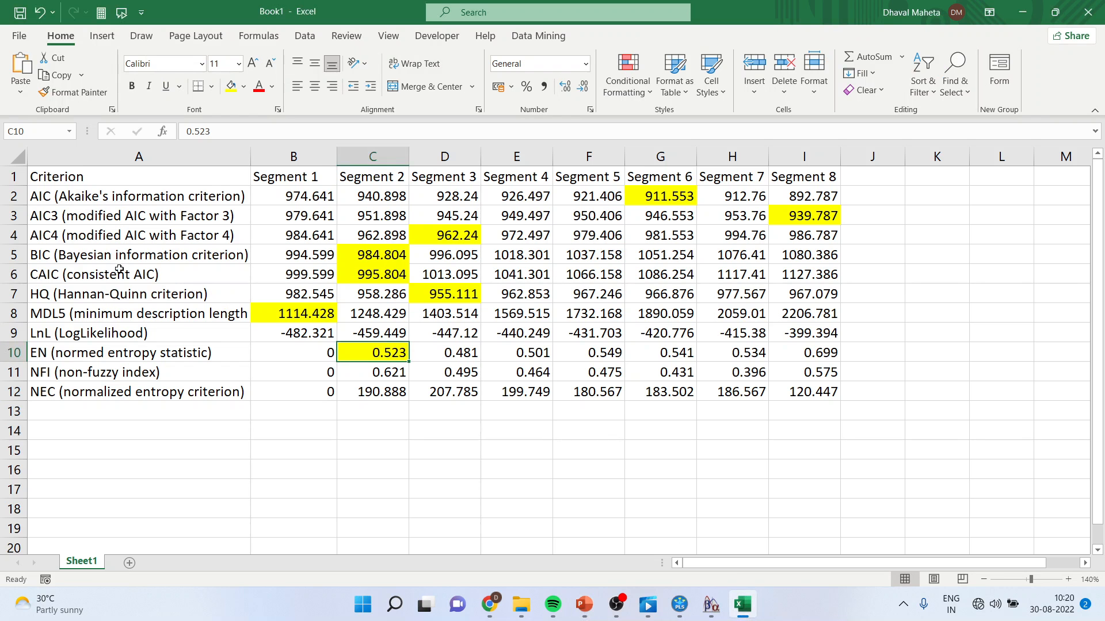
pyautogui.click(808, 220)
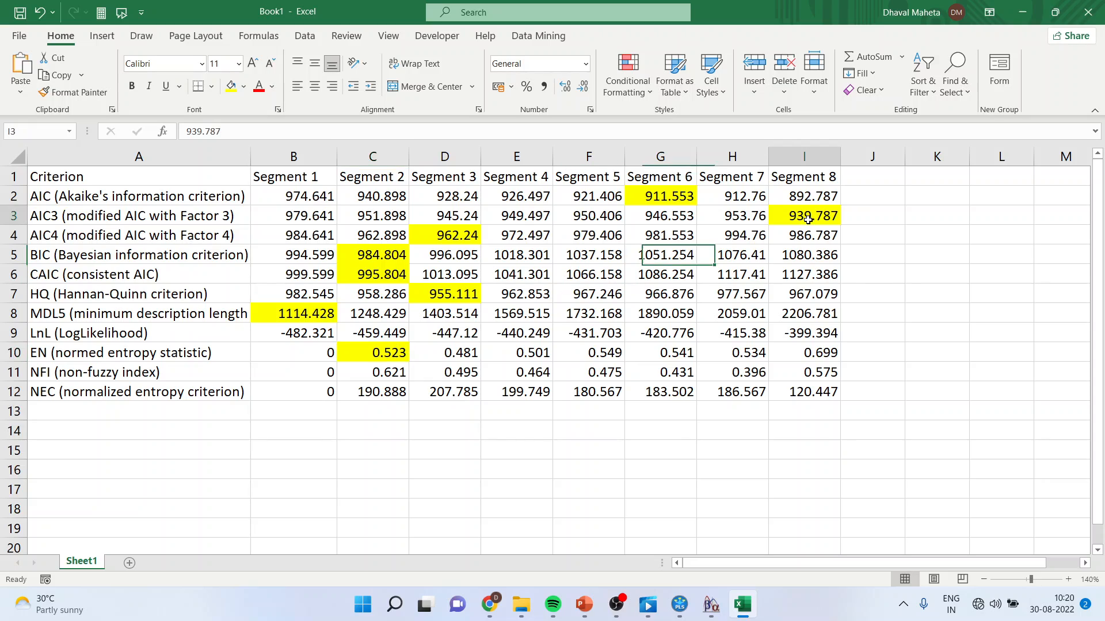
pyautogui.click(383, 278)
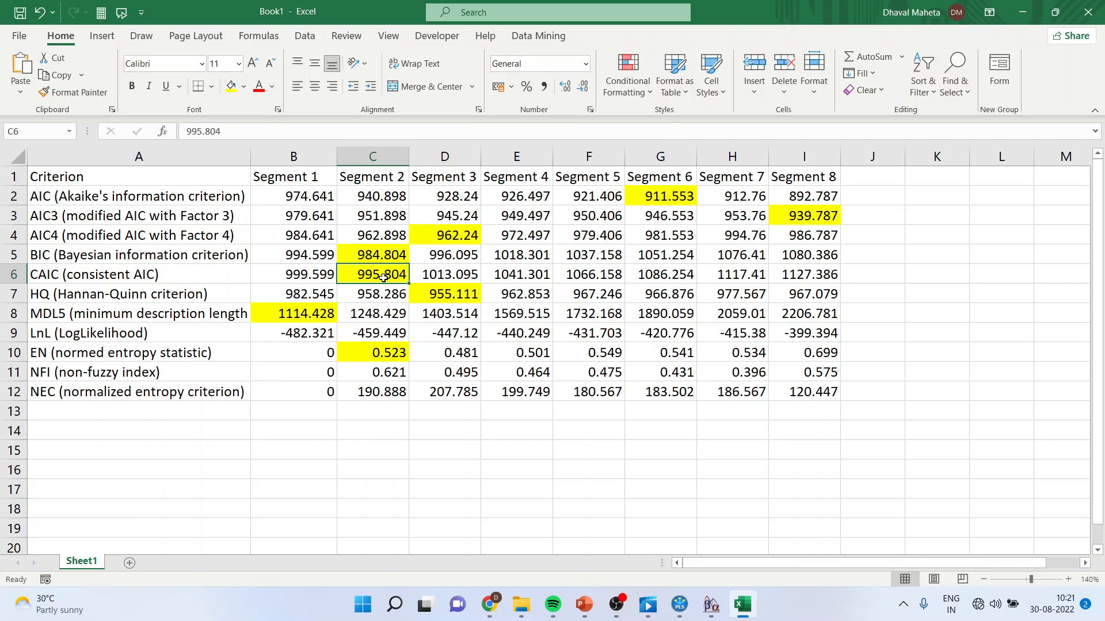
# Consult the AIC3 and BIC rule on the PowerPoint slide and compare the highlighted AIC3 and BIC cells in Excel.
pyautogui.click(584, 604)
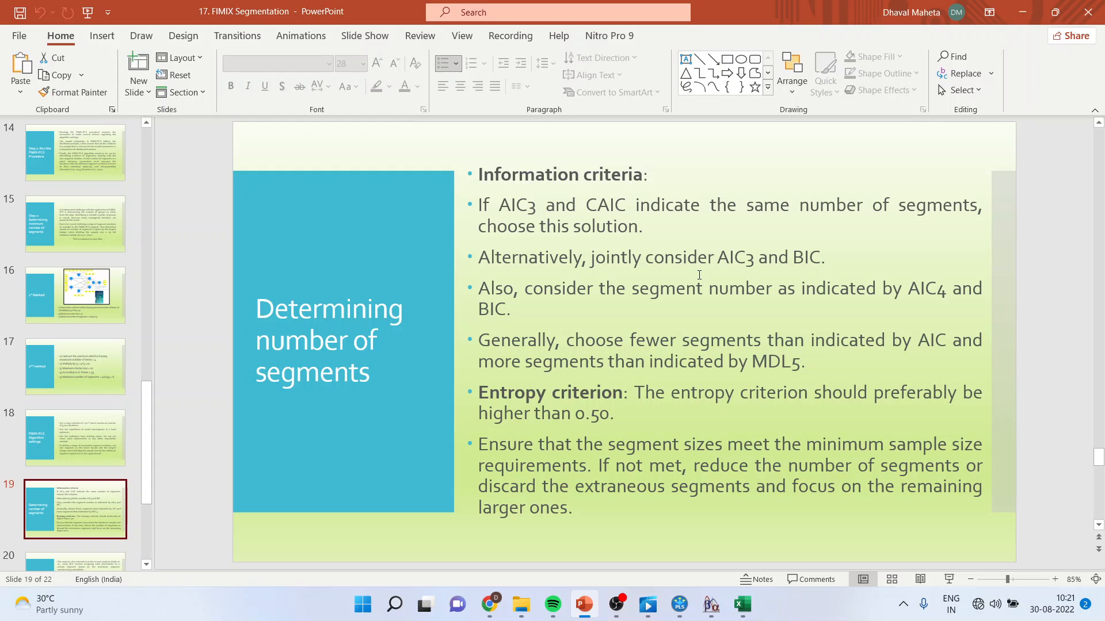
pyautogui.click(742, 604)
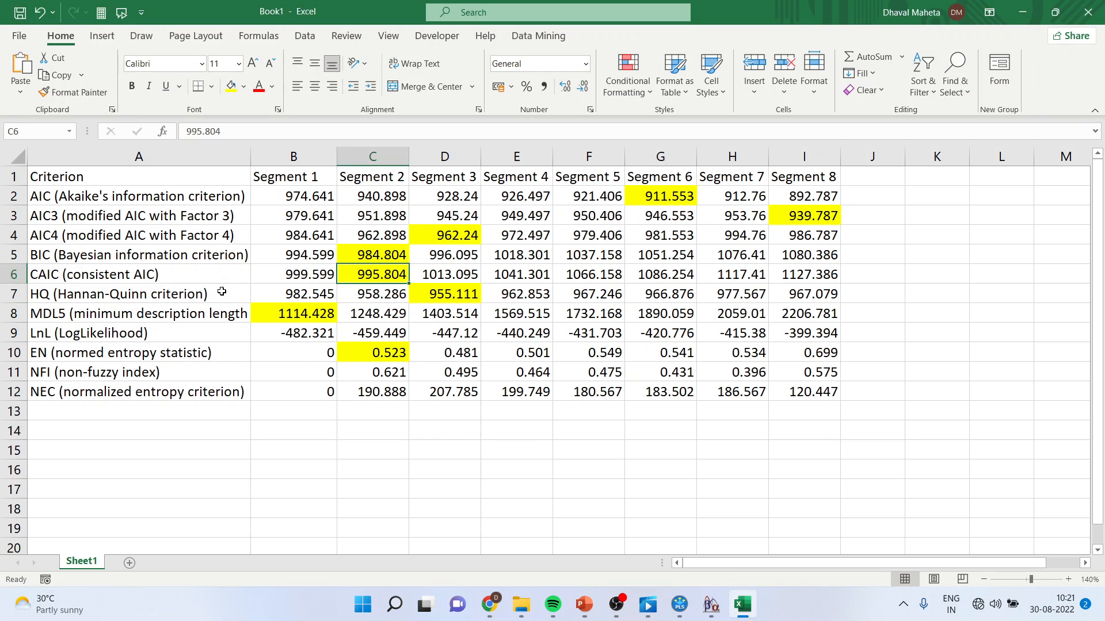
pyautogui.click(803, 218)
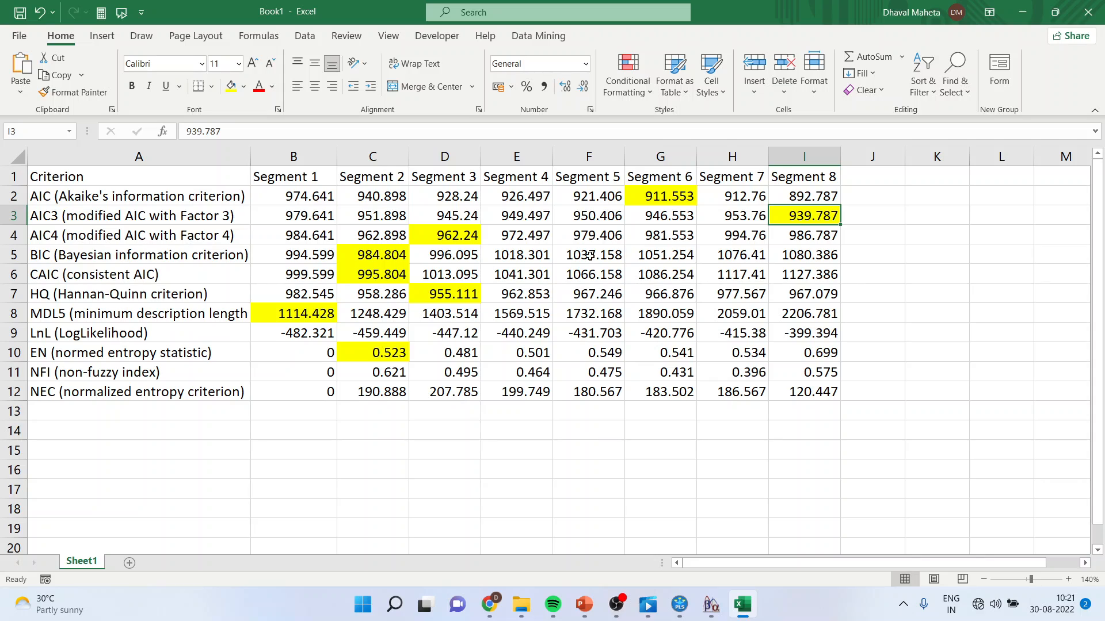
pyautogui.click(385, 256)
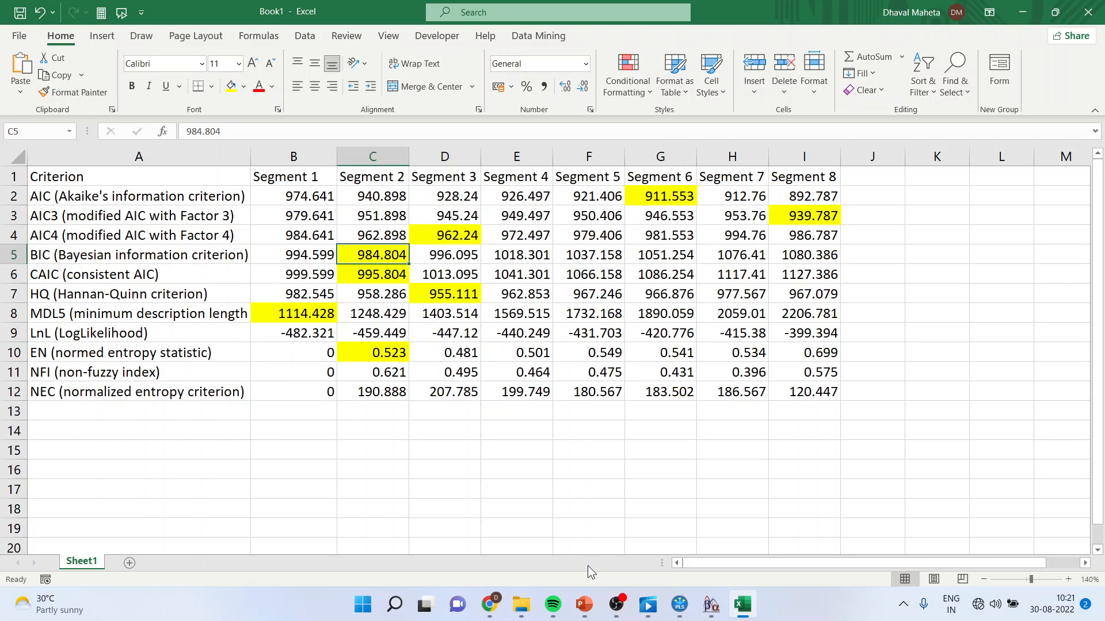
# Consult the AIC4 and BIC rule on the PowerPoint slide and compare the highlighted AIC4 and BIC cells in Excel.
pyautogui.click(585, 604)
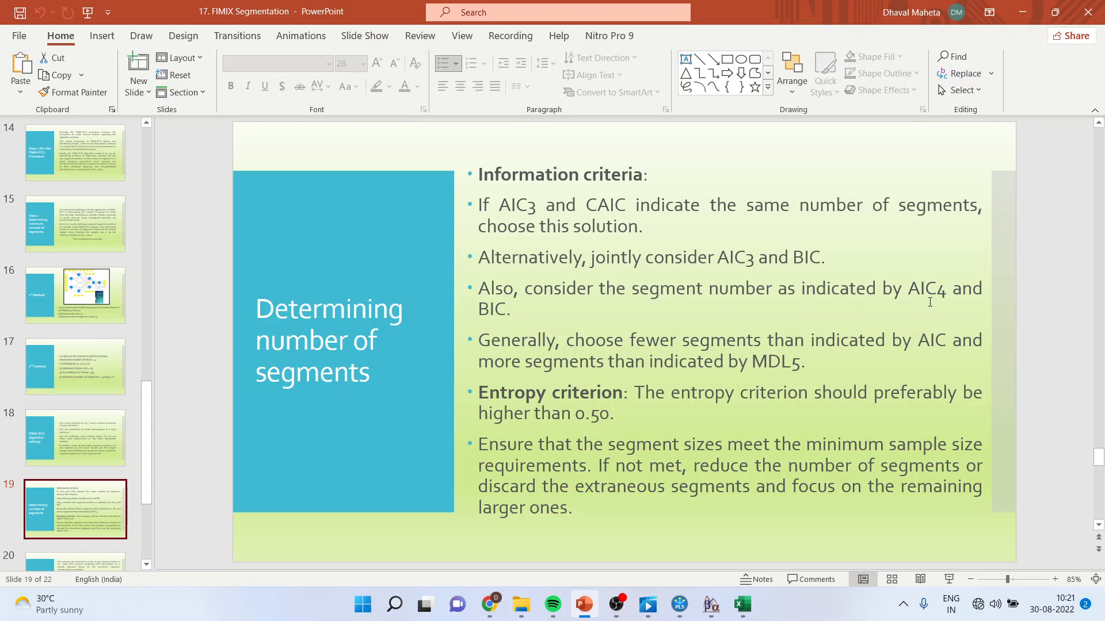
pyautogui.click(743, 604)
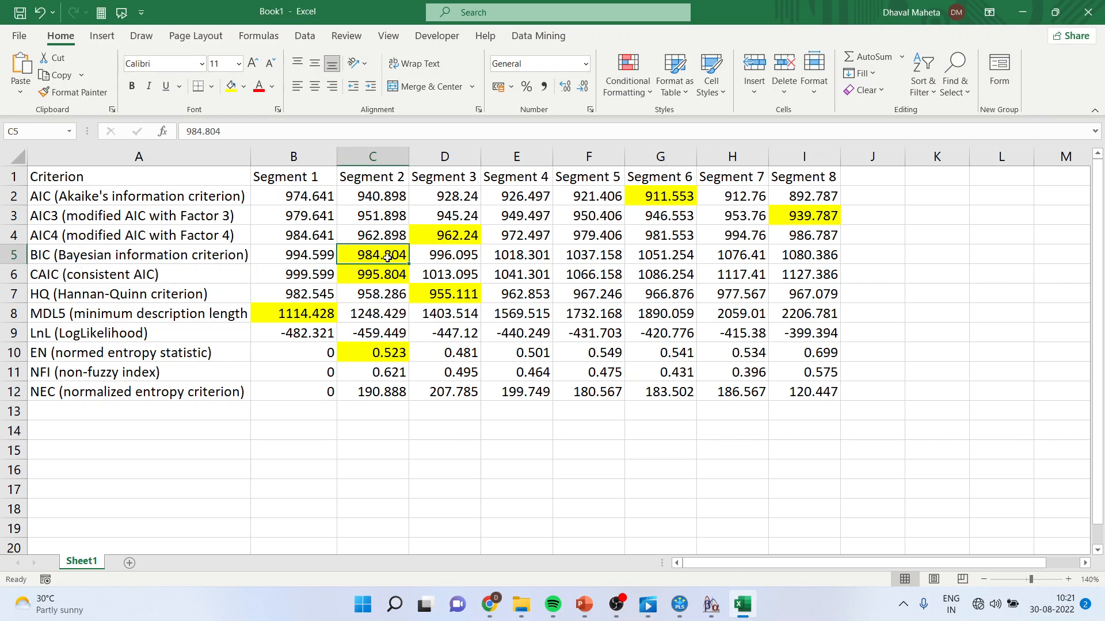
pyautogui.click(459, 236)
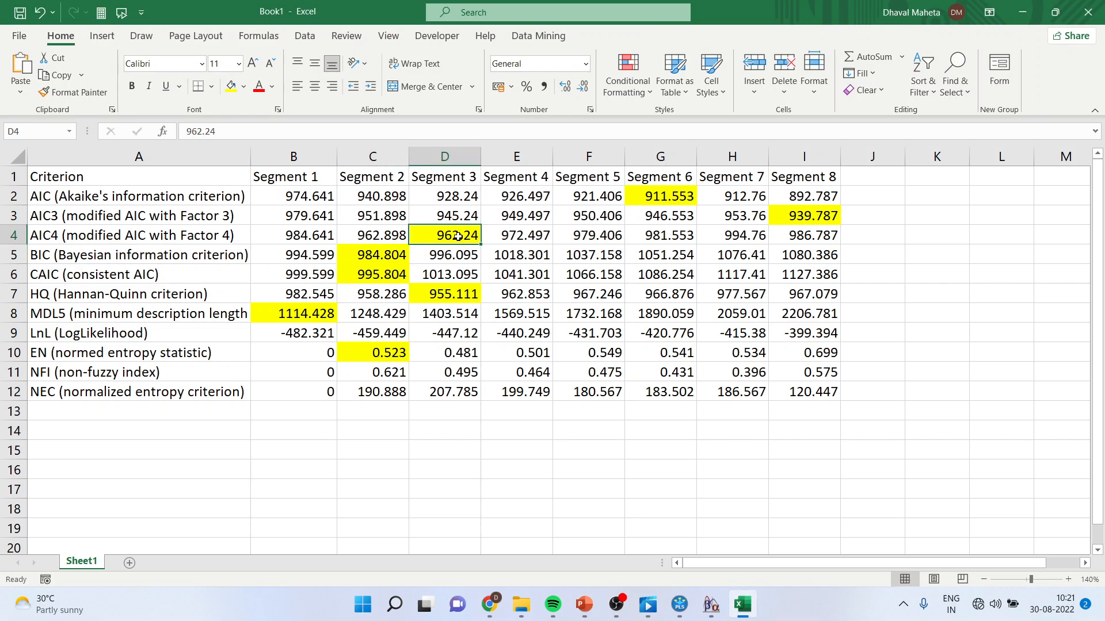
pyautogui.click(385, 262)
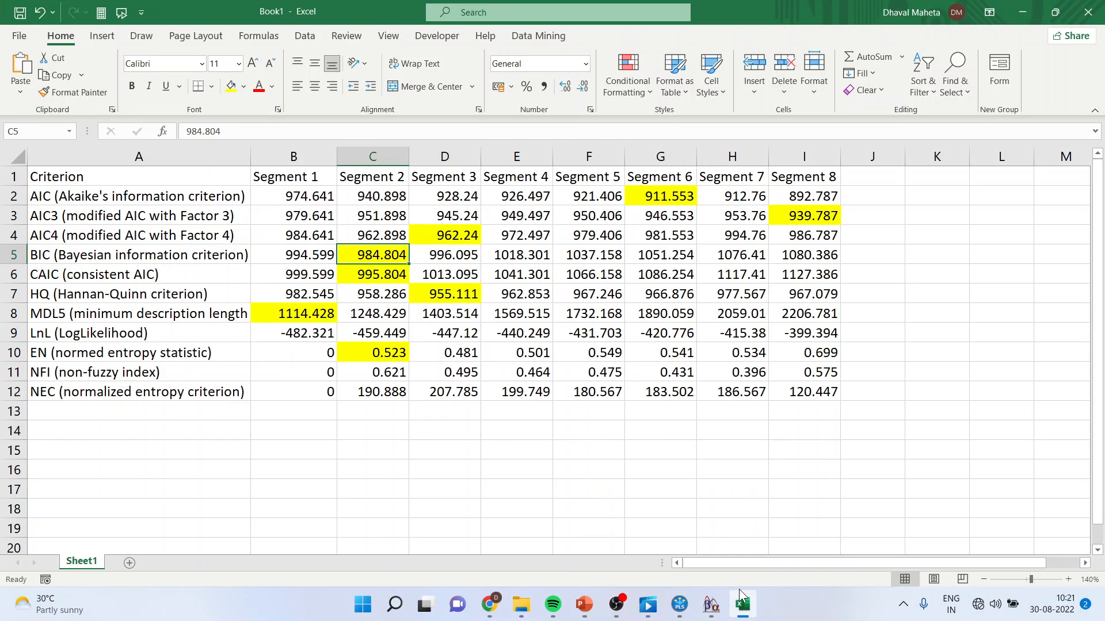
# Read the AIC and MDL5 rule in PowerPoint, check it against the Excel criteria table and return to the slide.
pyautogui.click(738, 609)
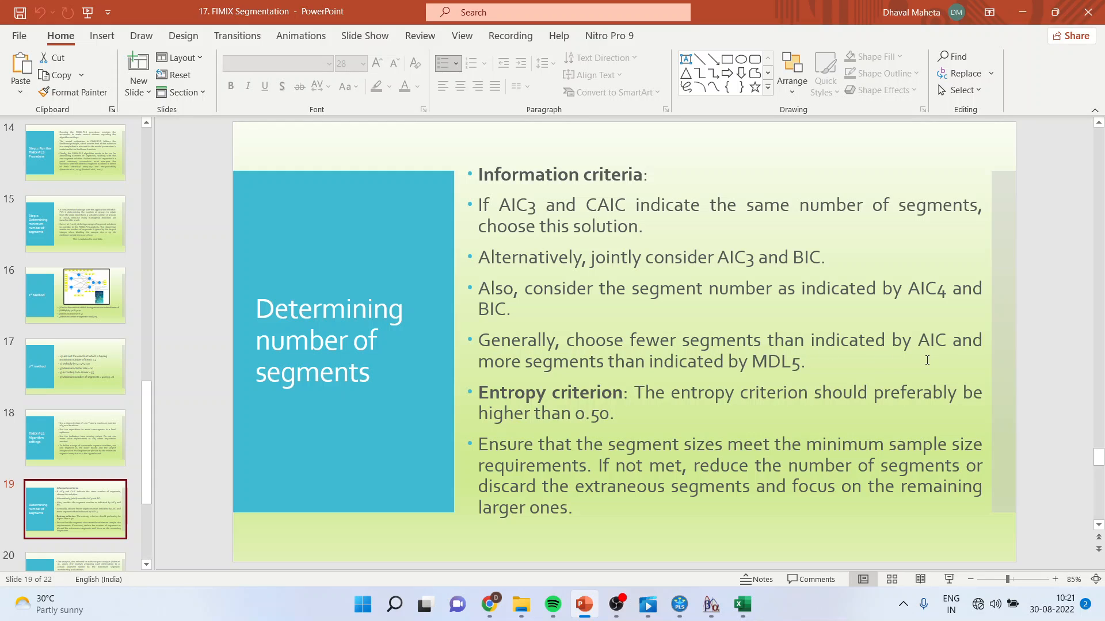
pyautogui.hotkey('alt', 'Tab')
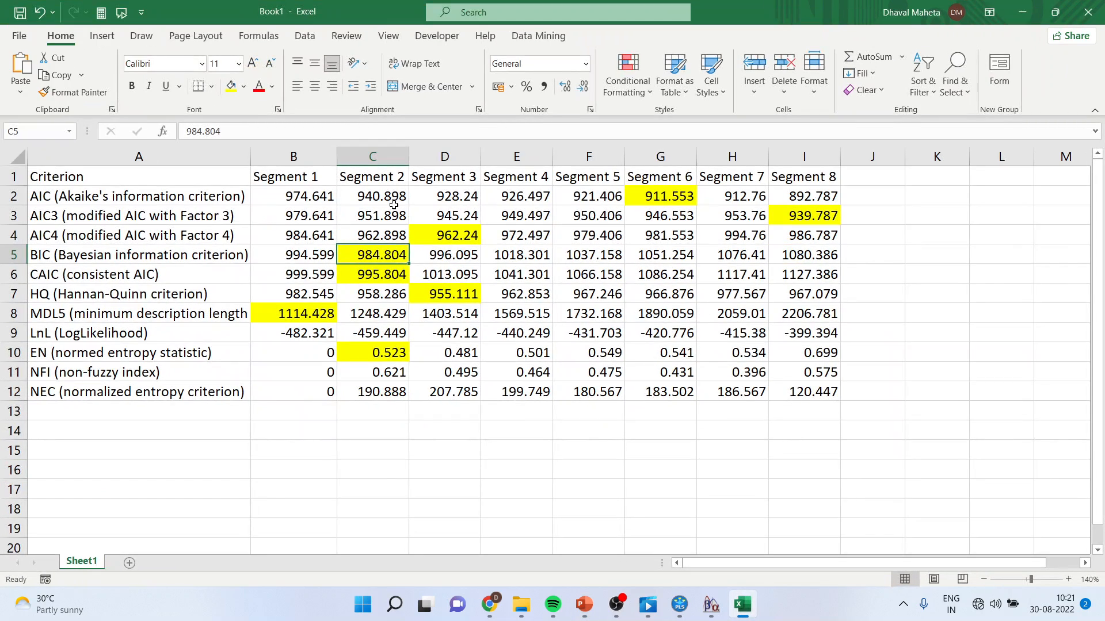
pyautogui.click(587, 612)
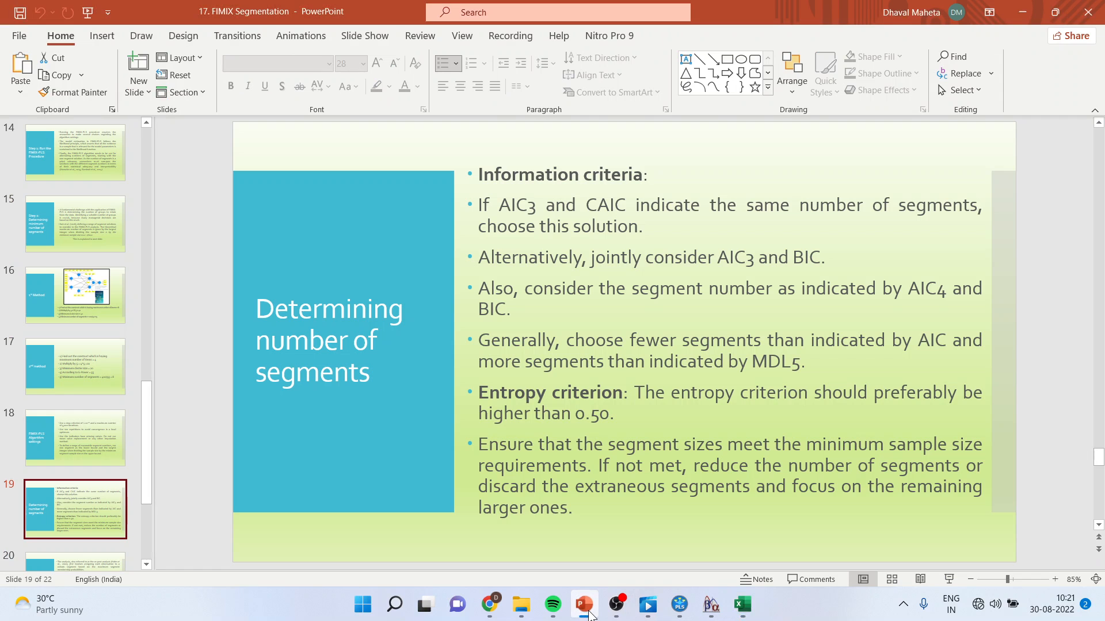
# Switch to Excel and compare the highlighted AIC and MDL5 cells with the Segment 2 to Segment 5 columns lying between them.
pyautogui.click(588, 613)
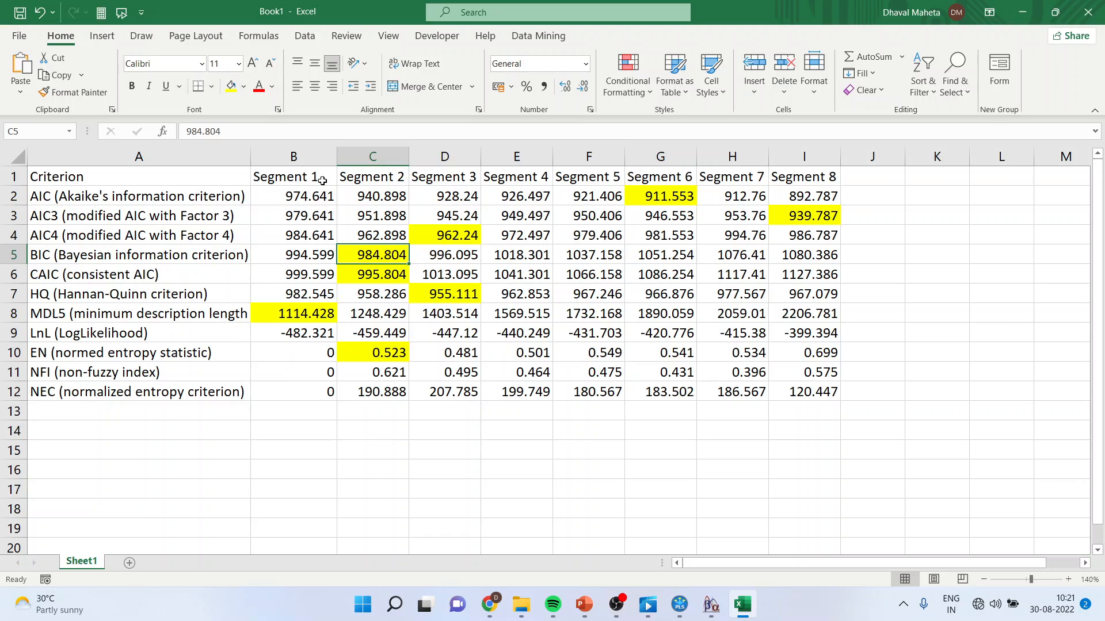
pyautogui.click(666, 194)
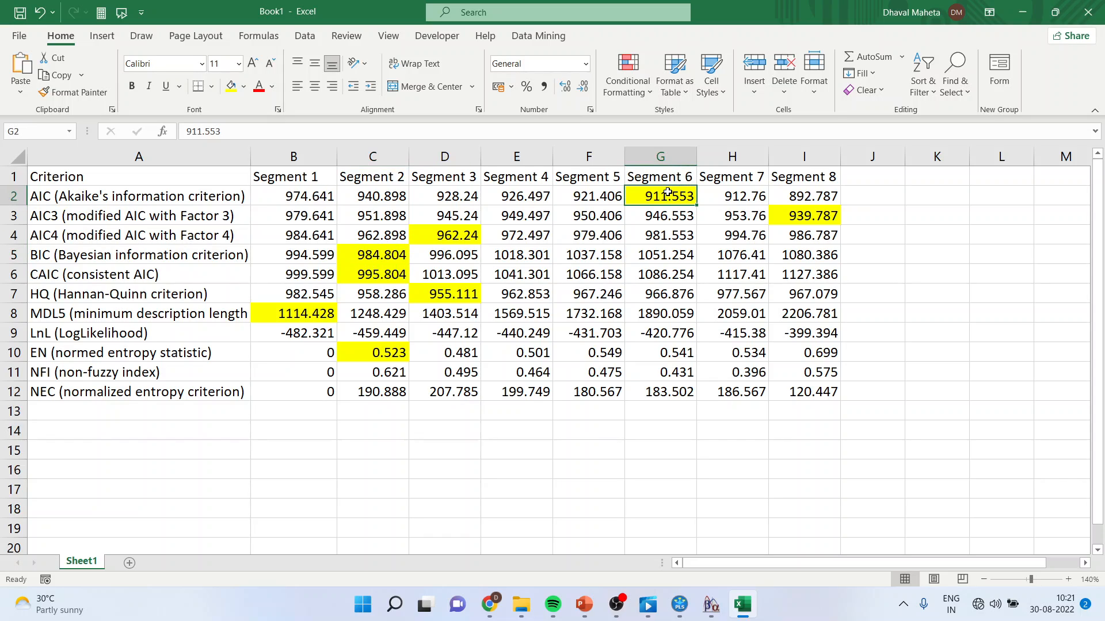
pyautogui.click(298, 314)
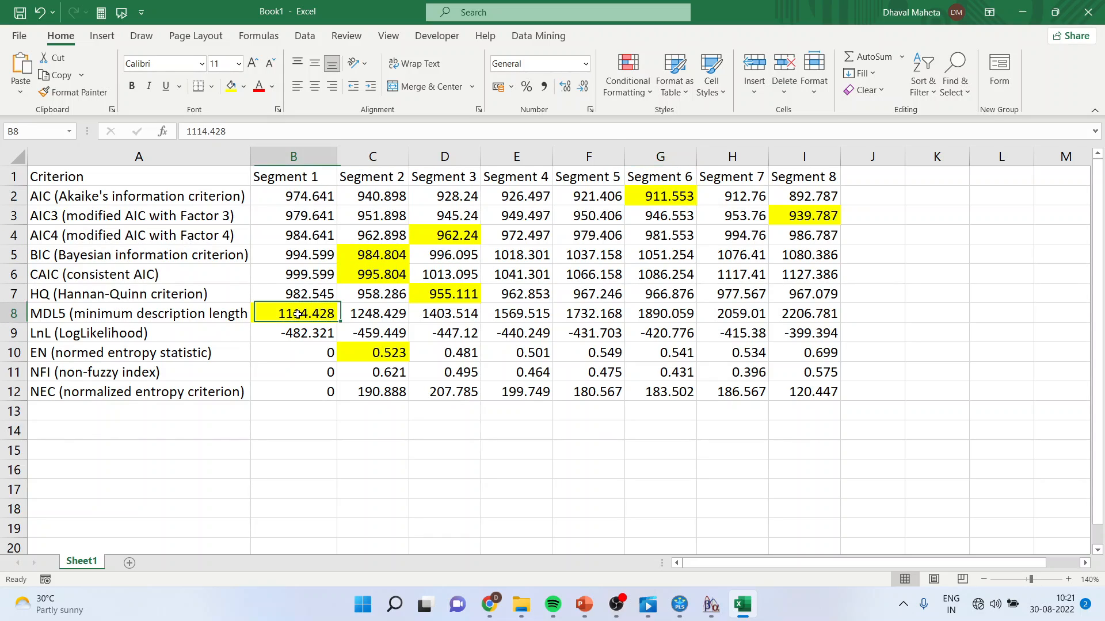
pyautogui.moveTo(387, 160); pyautogui.dragTo(558, 160)
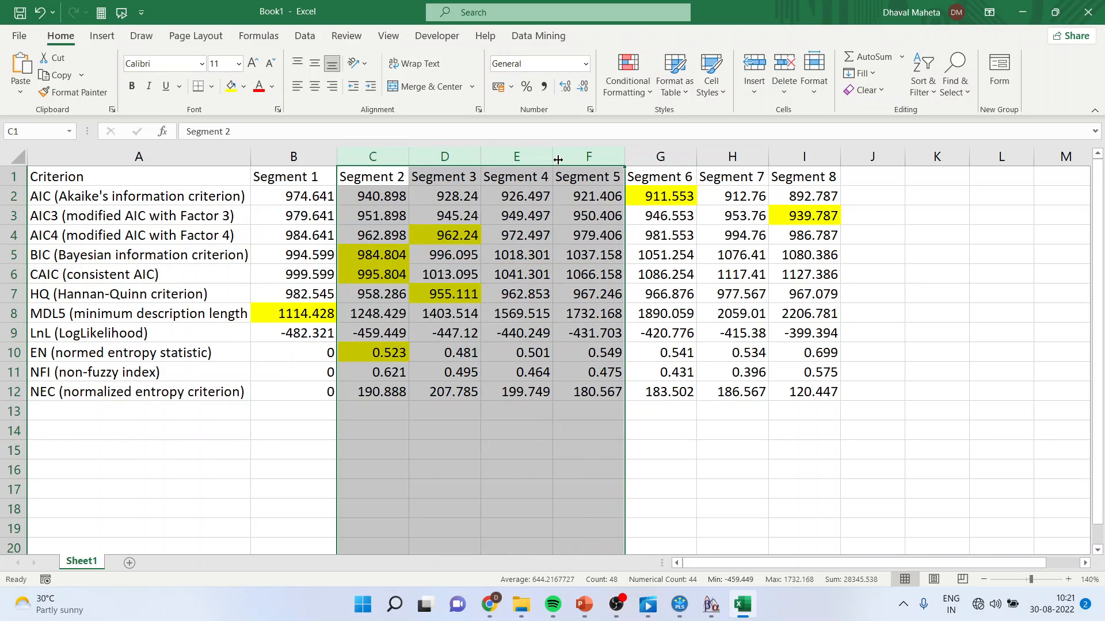
# Consult the entropy criterion rule on the PowerPoint slide and check the EN values for Segments 1 and 2 in Excel.
pyautogui.click(584, 604)
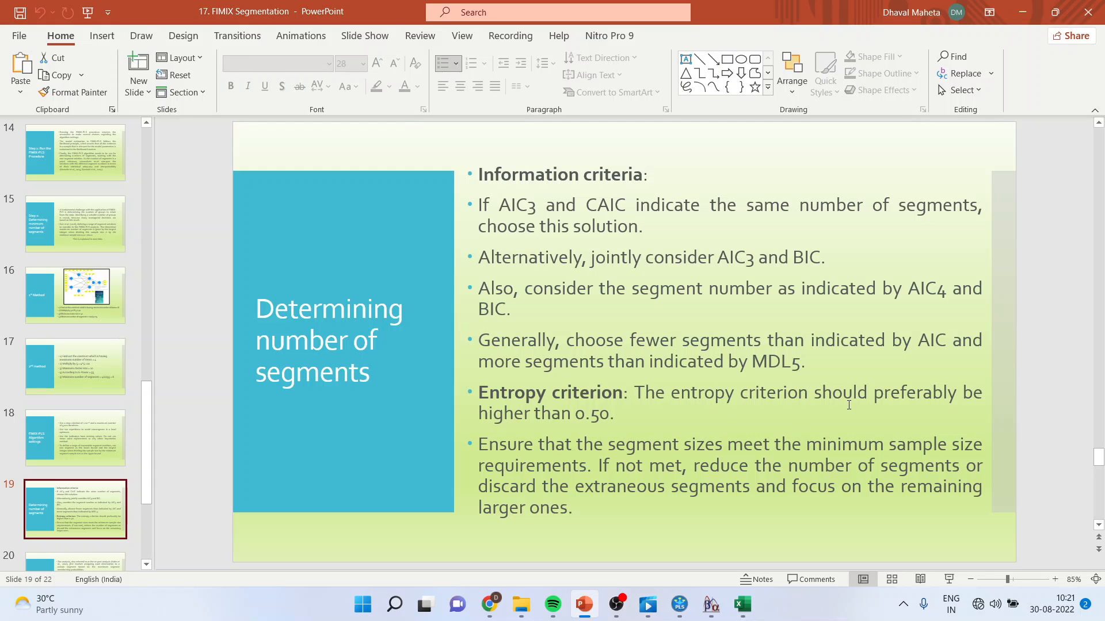
pyautogui.click(742, 604)
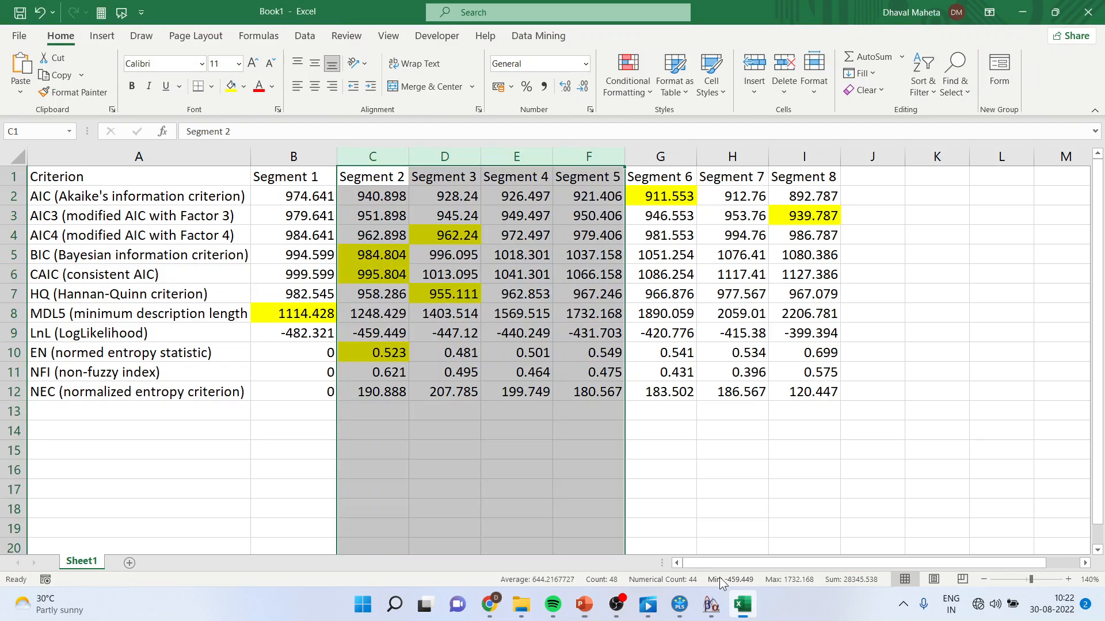
pyautogui.click(496, 403)
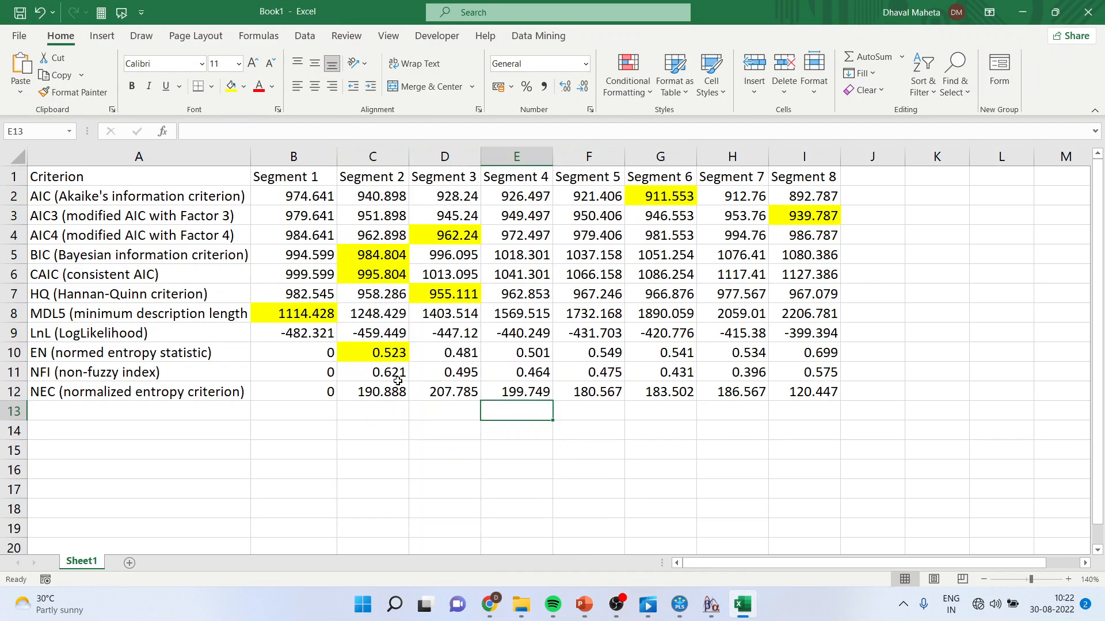
pyautogui.click(293, 357)
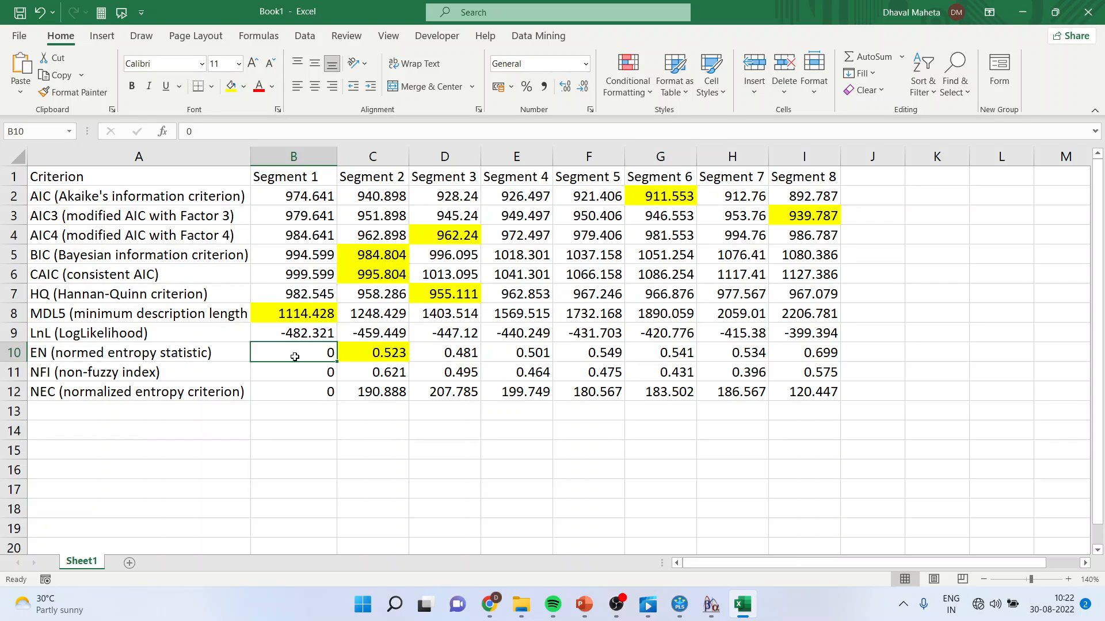
pyautogui.press('Right')
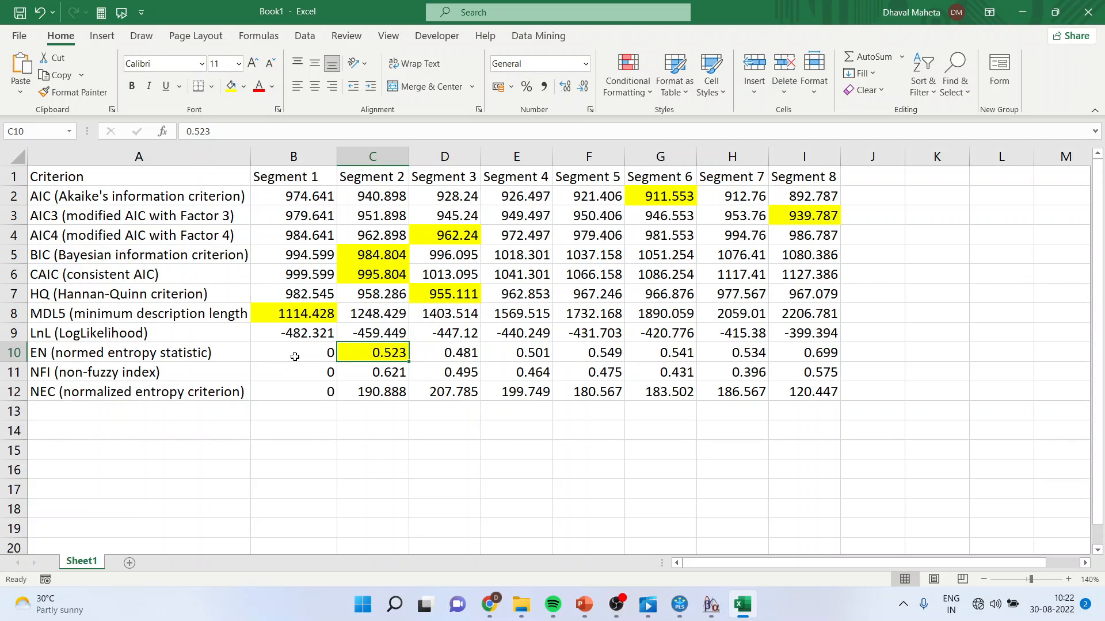
pyautogui.hotkey('ctrl', '-')
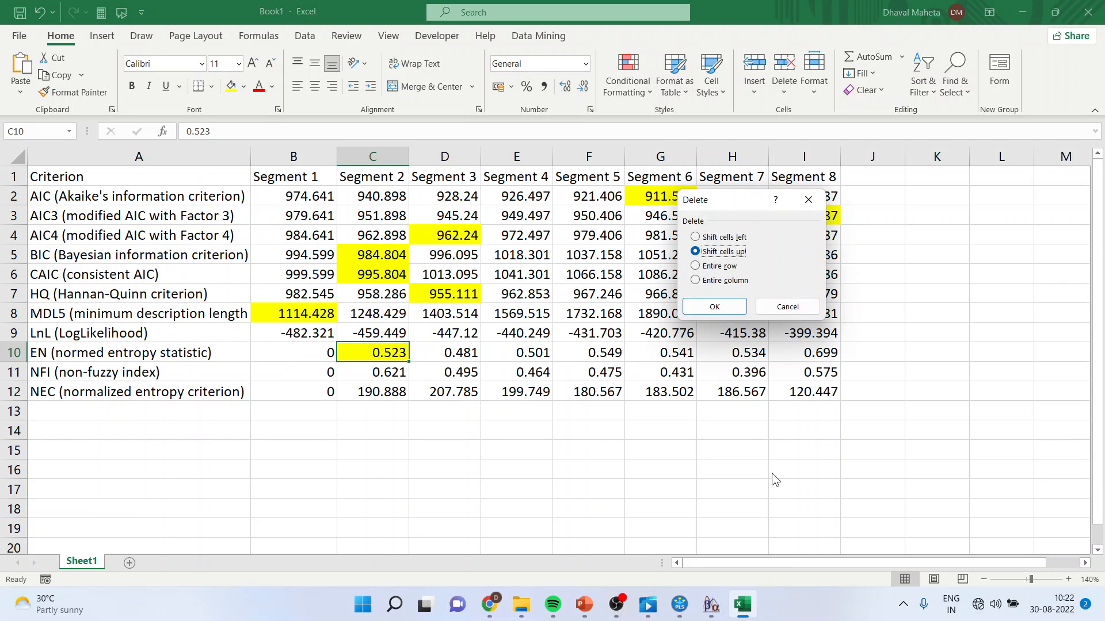
pyautogui.click(787, 307)
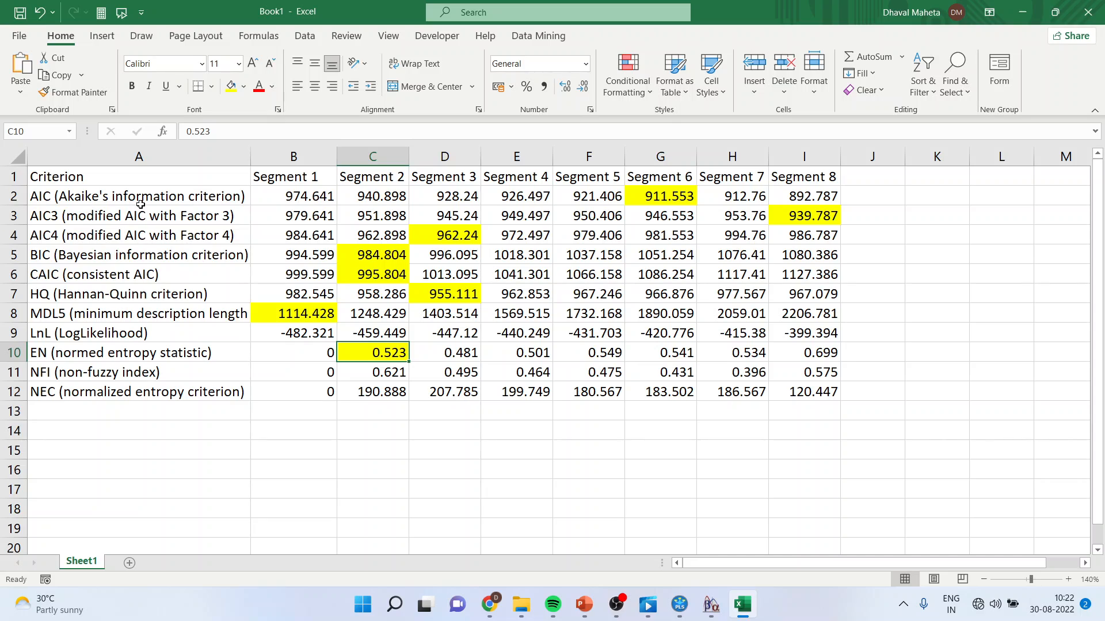
# Review the list of criteria from AIC to NEC and the full Segment 2 column in the Excel table.
pyautogui.moveTo(141, 199); pyautogui.dragTo(142, 398)
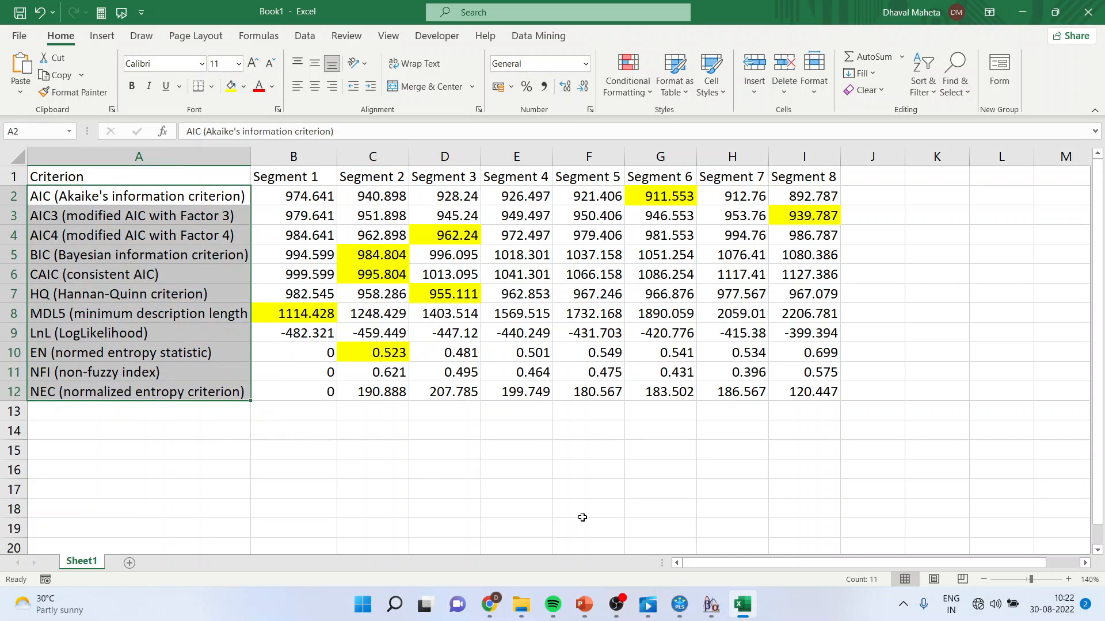
pyautogui.hotkey('ctrl', '-')
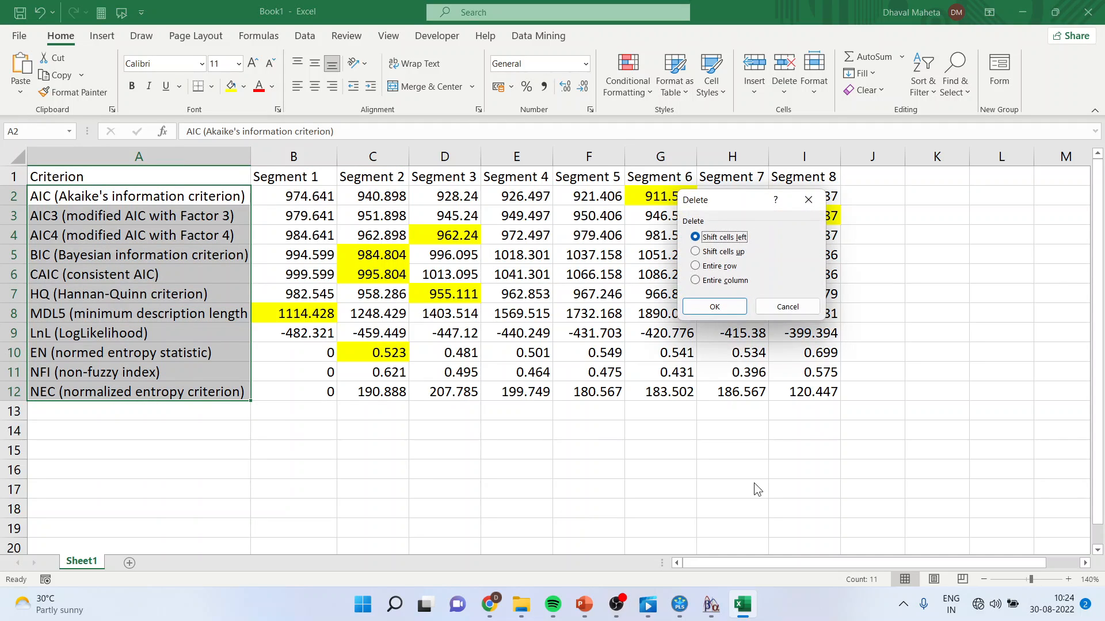
pyautogui.click(772, 313)
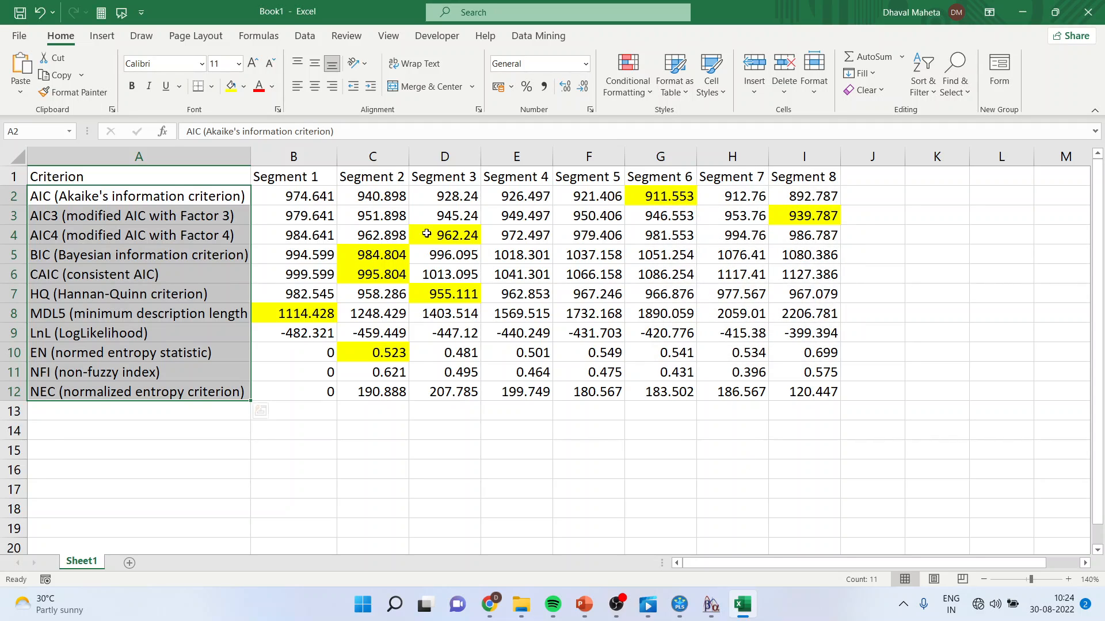
pyautogui.click(372, 154)
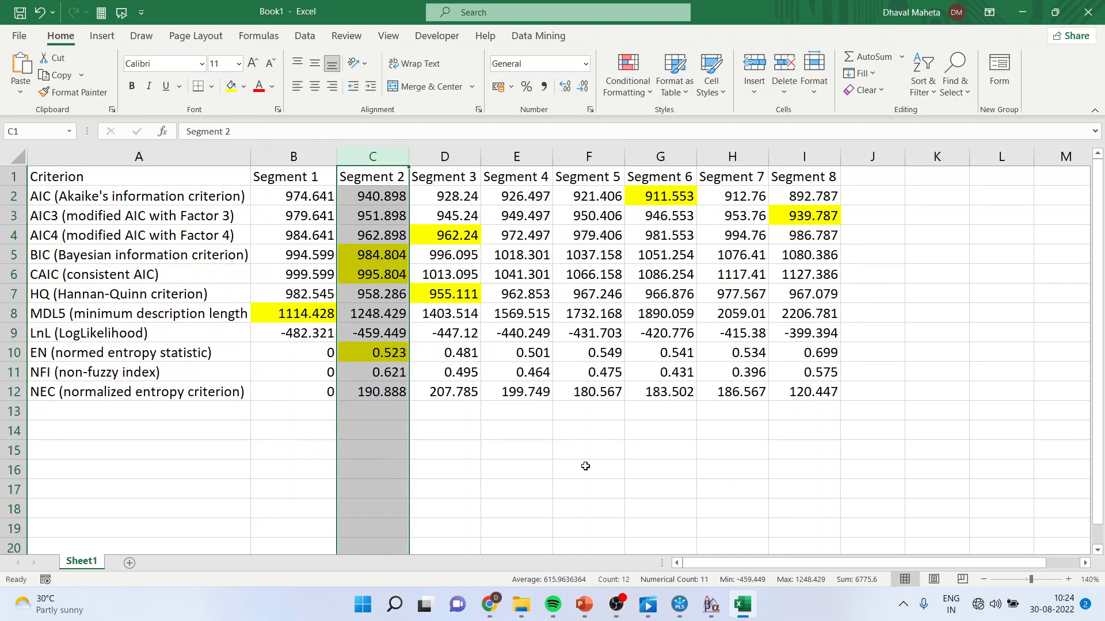
# Switch to SmartPLS and rerun the FIMIX segmentation on the HBAT model with the number of segments set to 2.
pyautogui.click(680, 604)
pyautogui.click(50, 86)
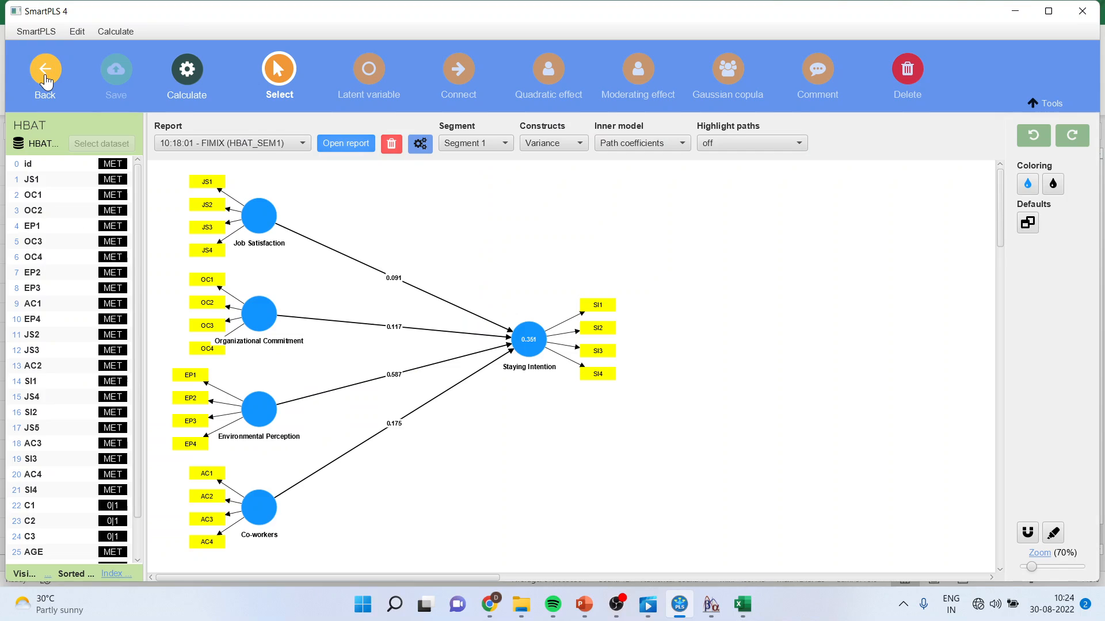
pyautogui.click(348, 147)
pyautogui.click(48, 81)
pyautogui.click(187, 70)
pyautogui.click(271, 185)
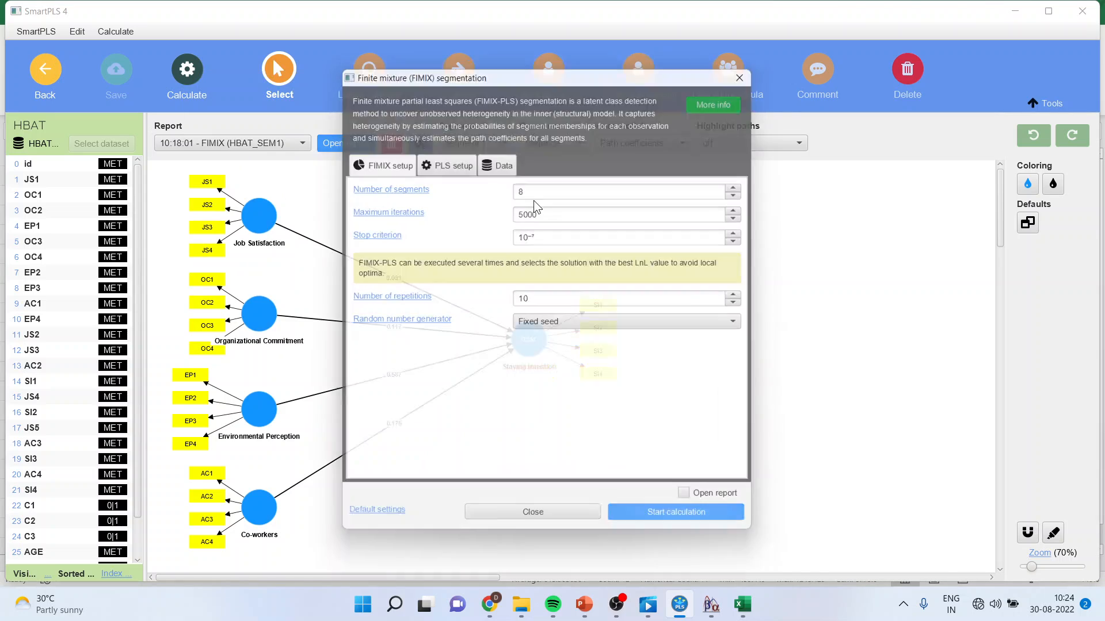
pyautogui.click(537, 188)
pyautogui.press('BackSpace')
pyautogui.write('2')
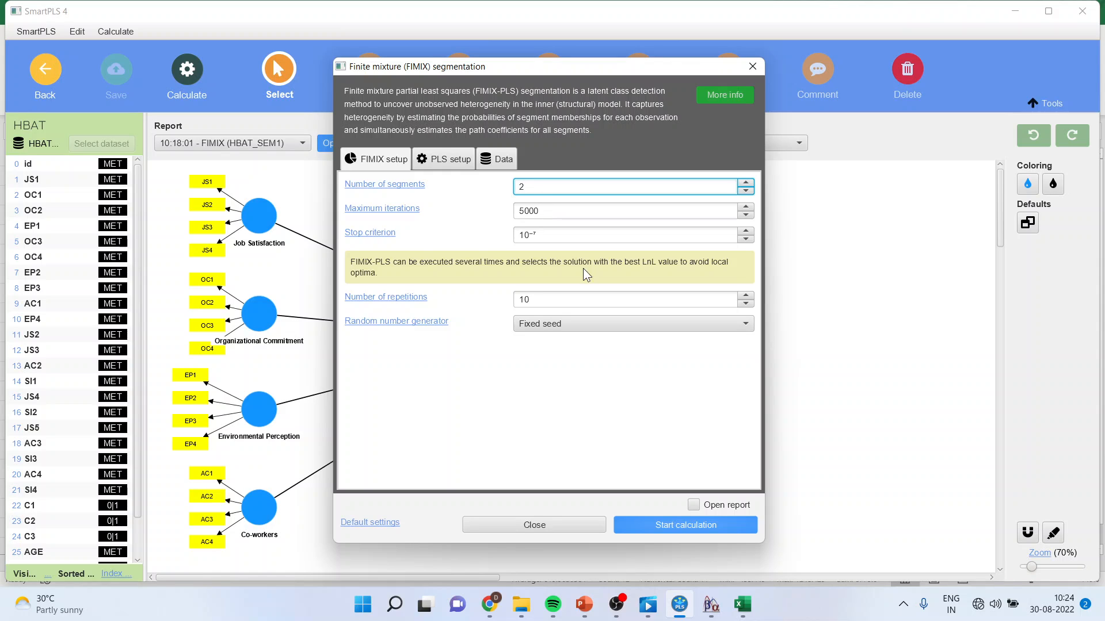
pyautogui.click(672, 525)
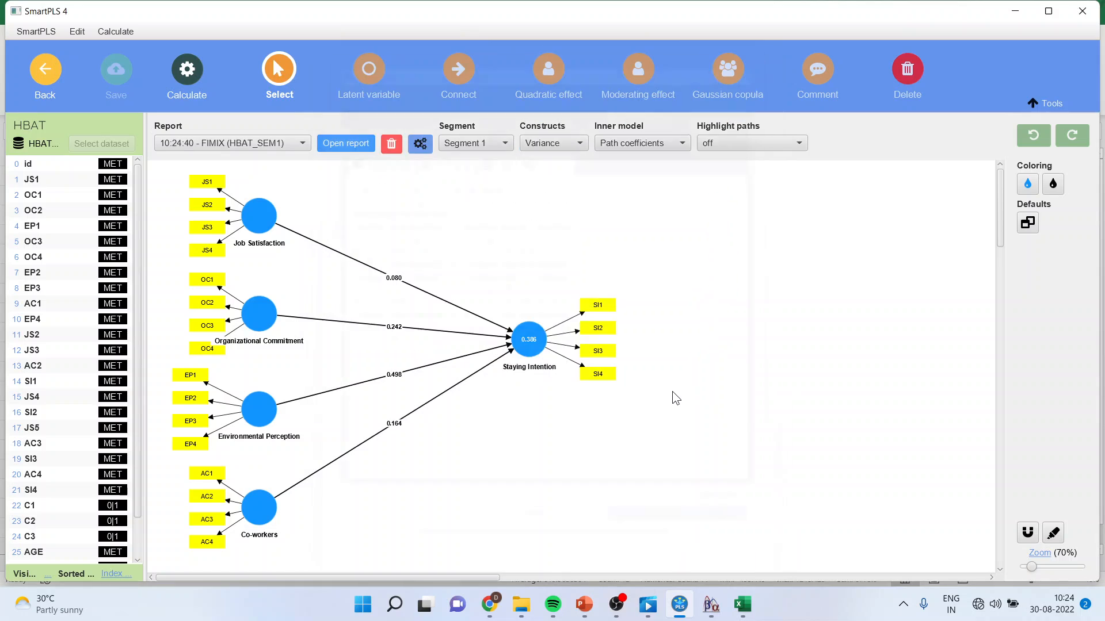
# Open the new FIMIX report and examine the segment sizes and the FIMIX probabilities of segment membership.
pyautogui.click(346, 143)
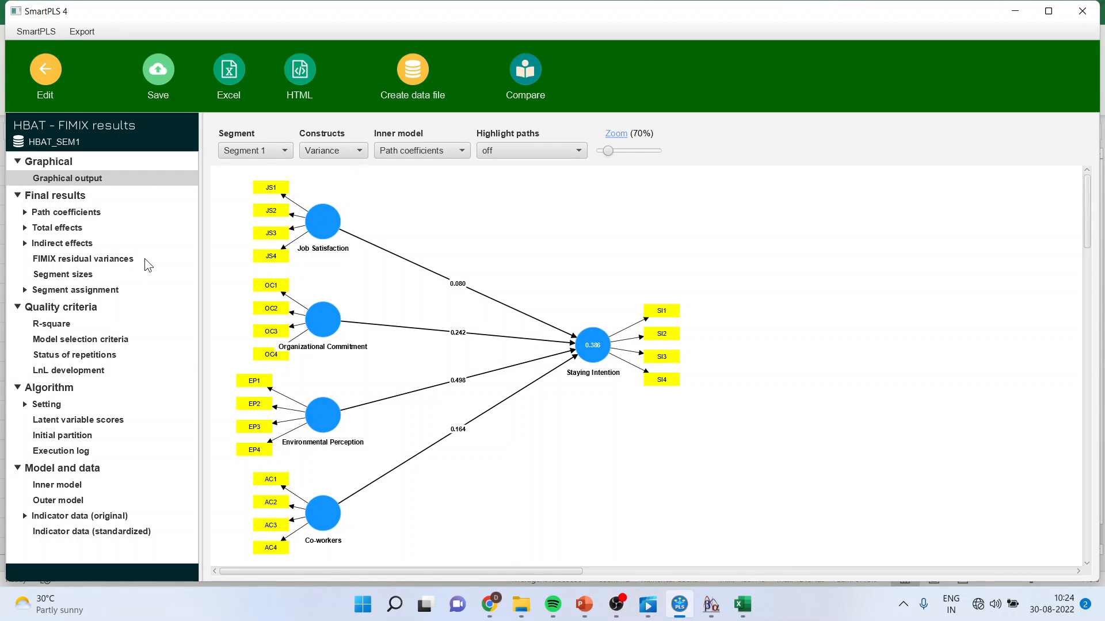
pyautogui.click(85, 277)
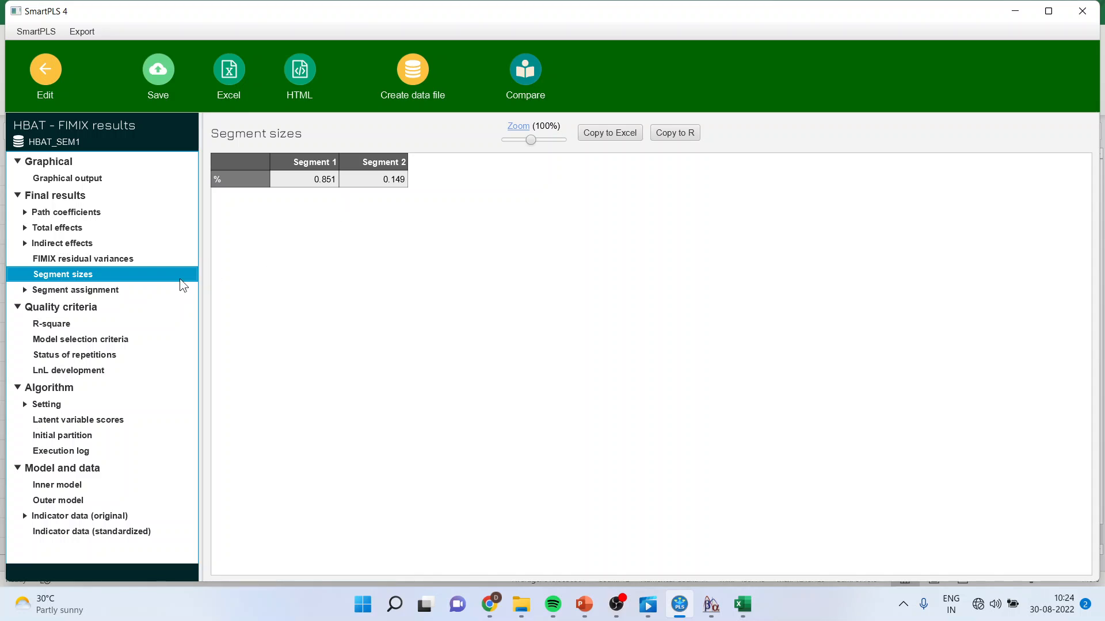
pyautogui.click(112, 290)
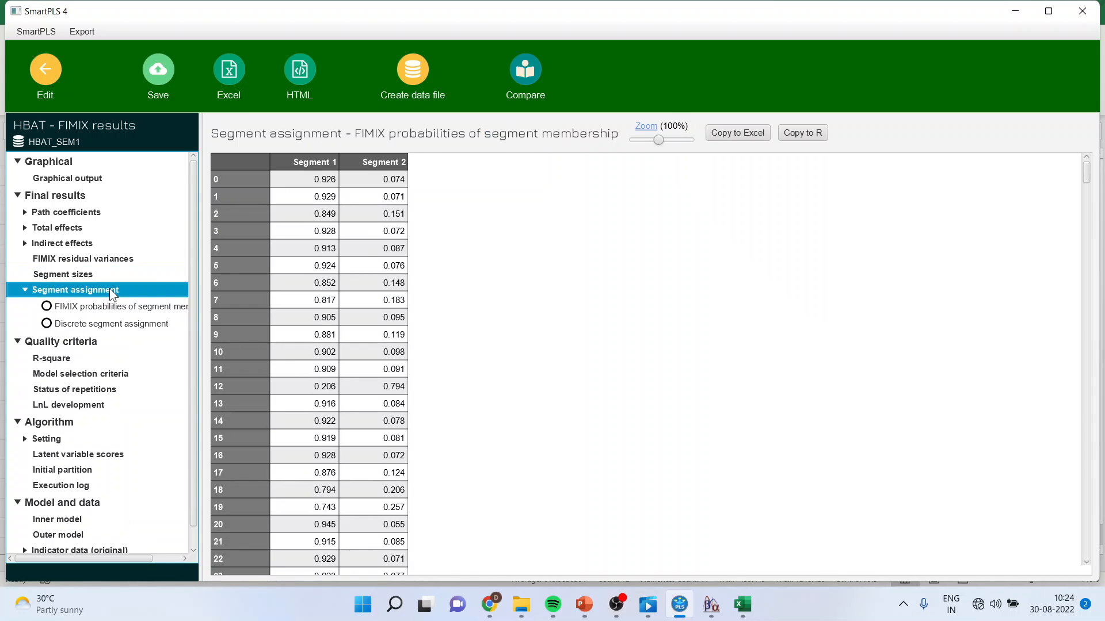
pyautogui.click(115, 308)
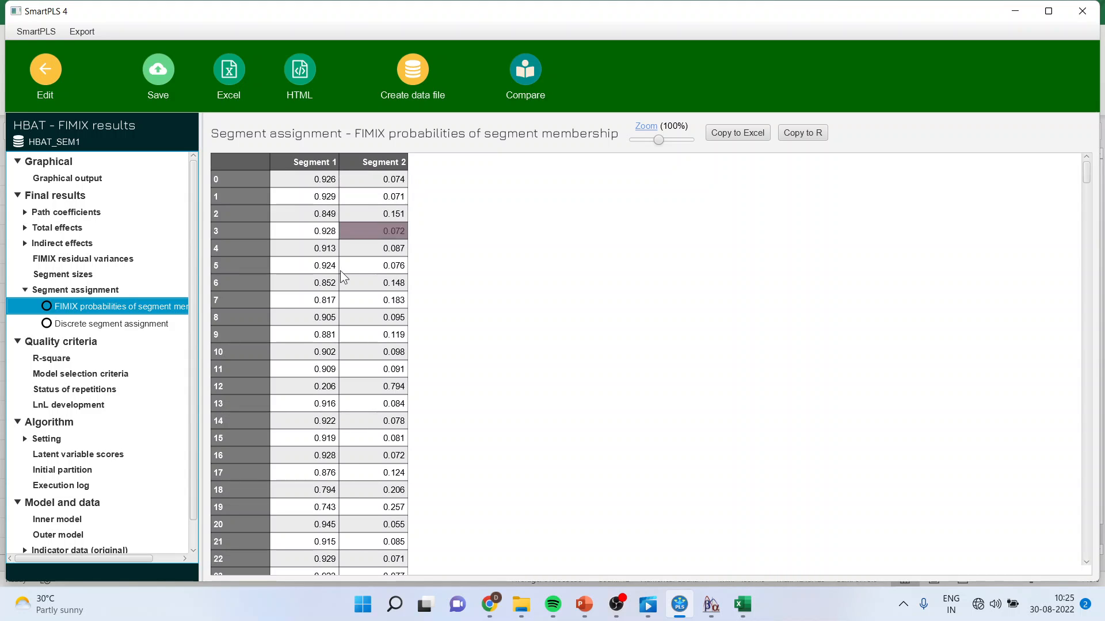
# Examine the discrete segment assignment of the cases, including the final partition of case 12.
pyautogui.click(143, 325)
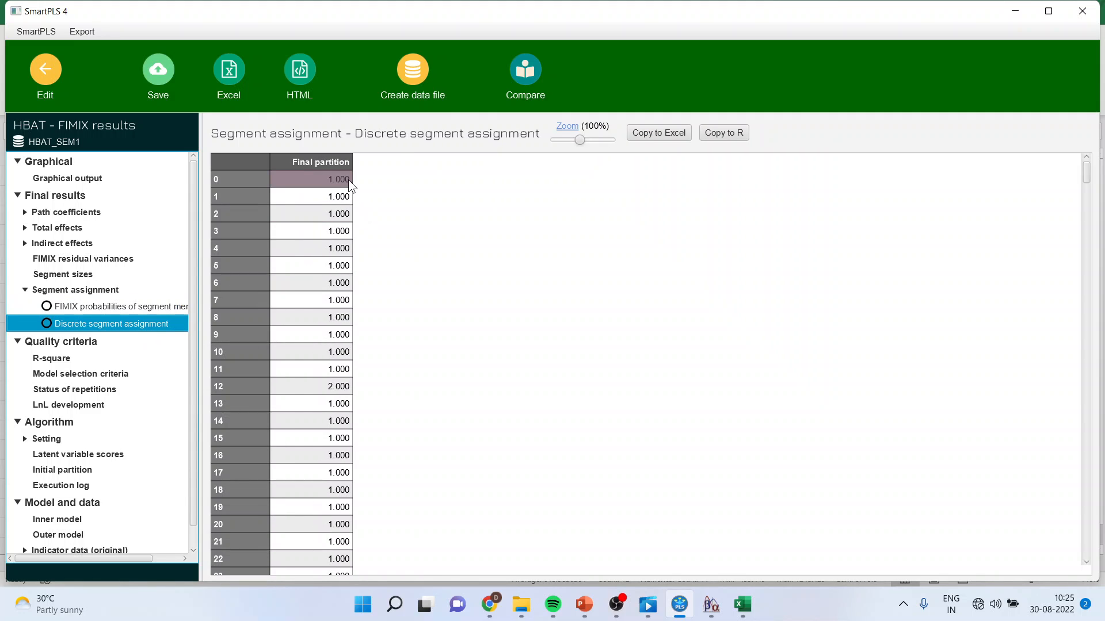
pyautogui.moveTo(338, 260); pyautogui.dragTo(341, 317)
pyautogui.click(335, 384)
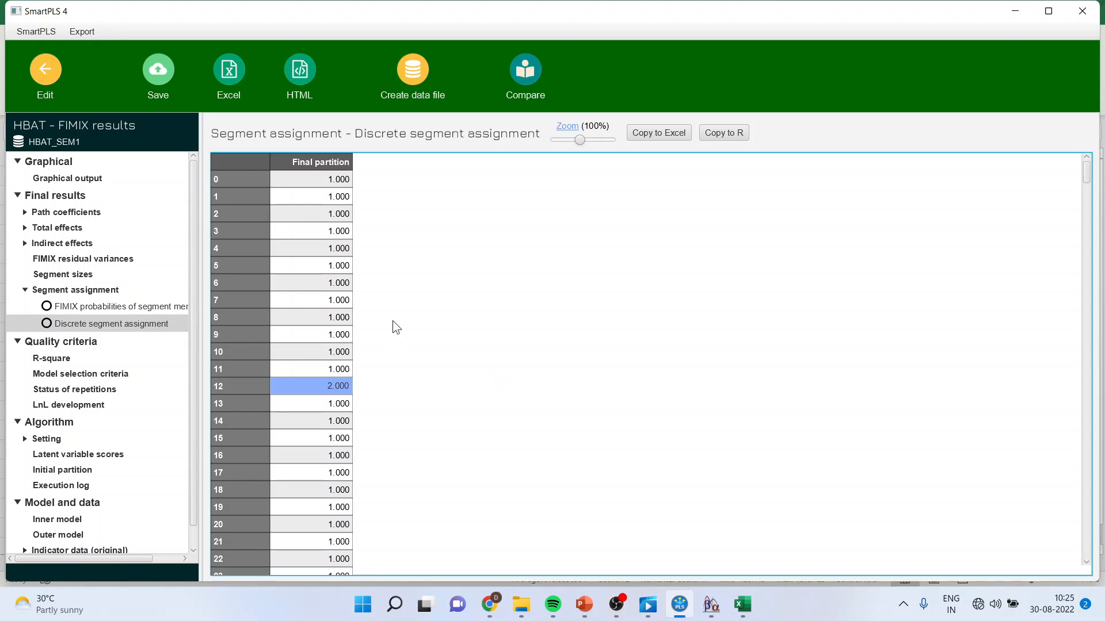
# Create the data file "HBAT_SEM1 derived from FIMIX results" in the demo project, adding the latent variable scores and other columns.
pyautogui.click(413, 77)
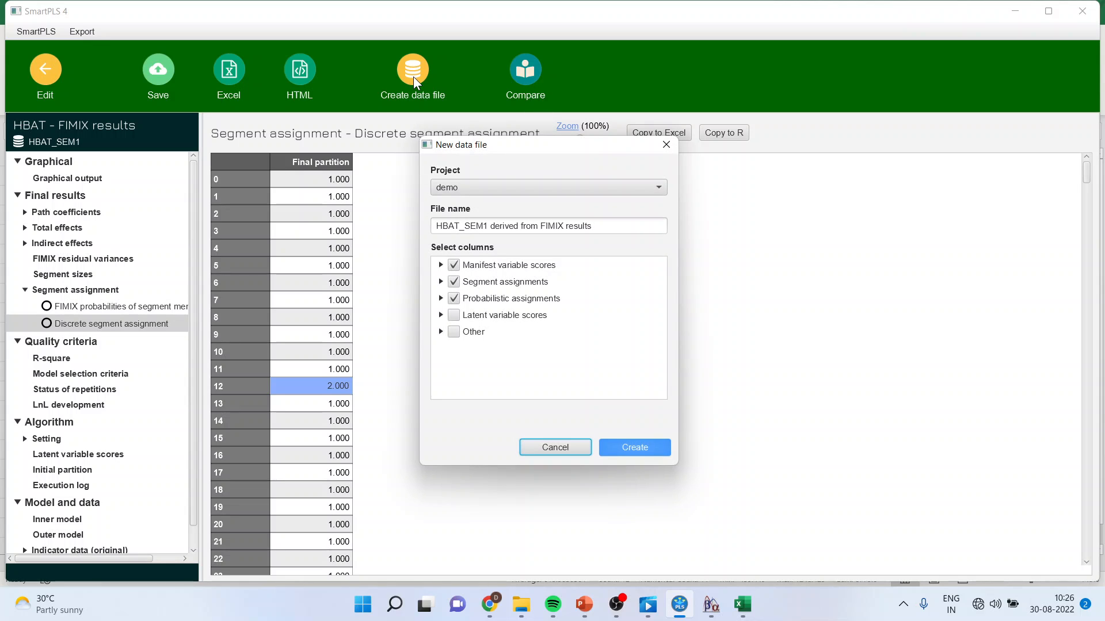
pyautogui.click(453, 315)
pyautogui.click(454, 332)
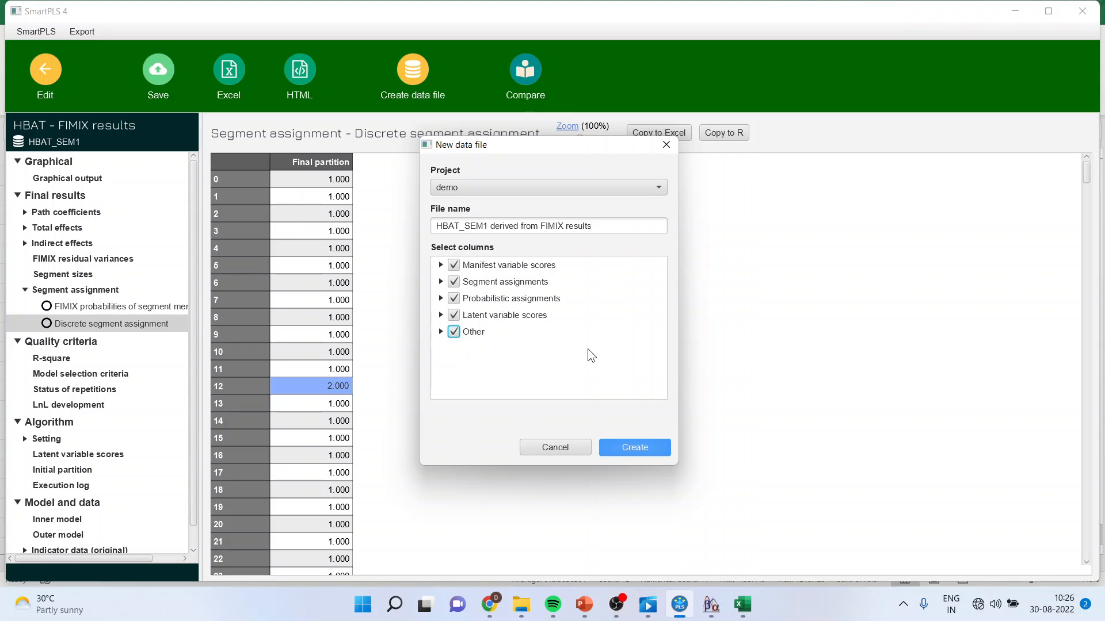
pyautogui.click(629, 450)
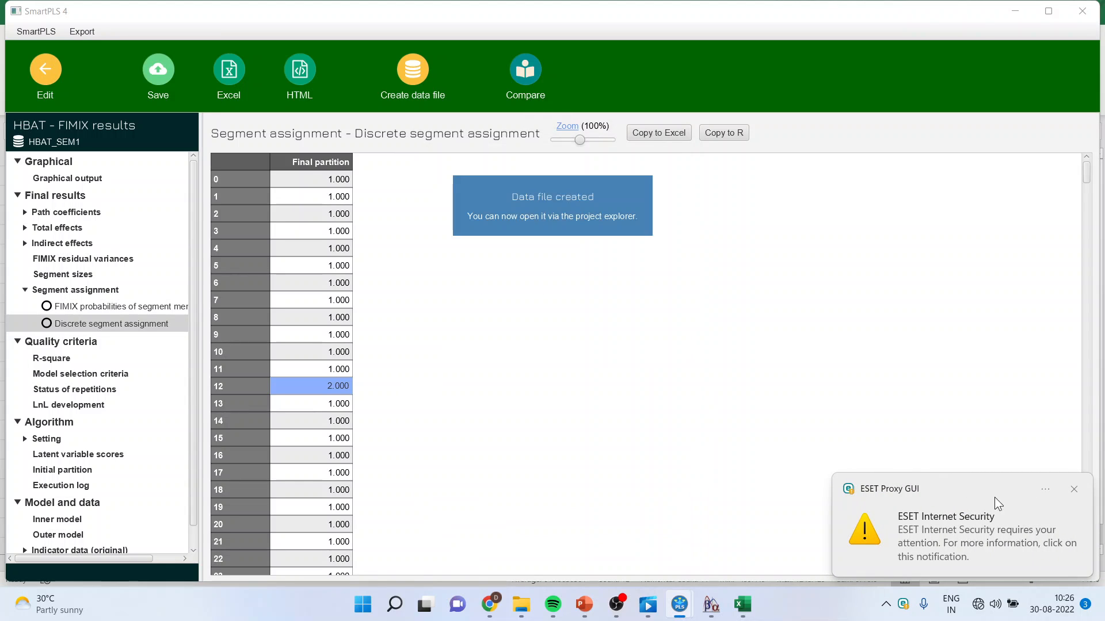
pyautogui.click(1075, 489)
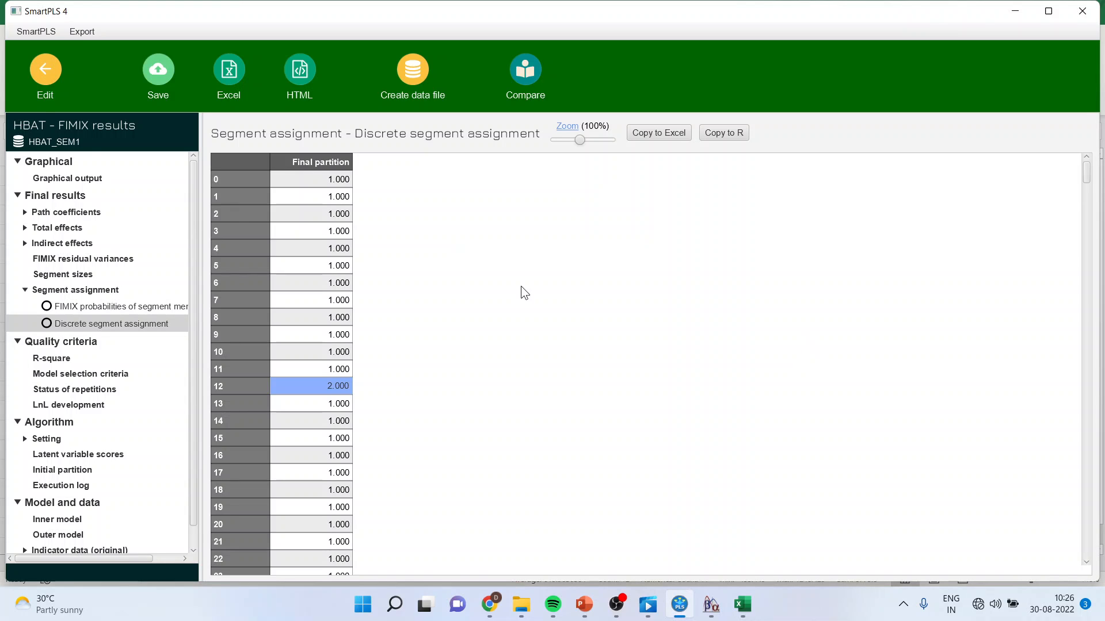
# Return to the workspace, open the data file "HBAT_SEM1 derived from FIMIX results" and review its indicators down to Final Partition.
pyautogui.click(45, 77)
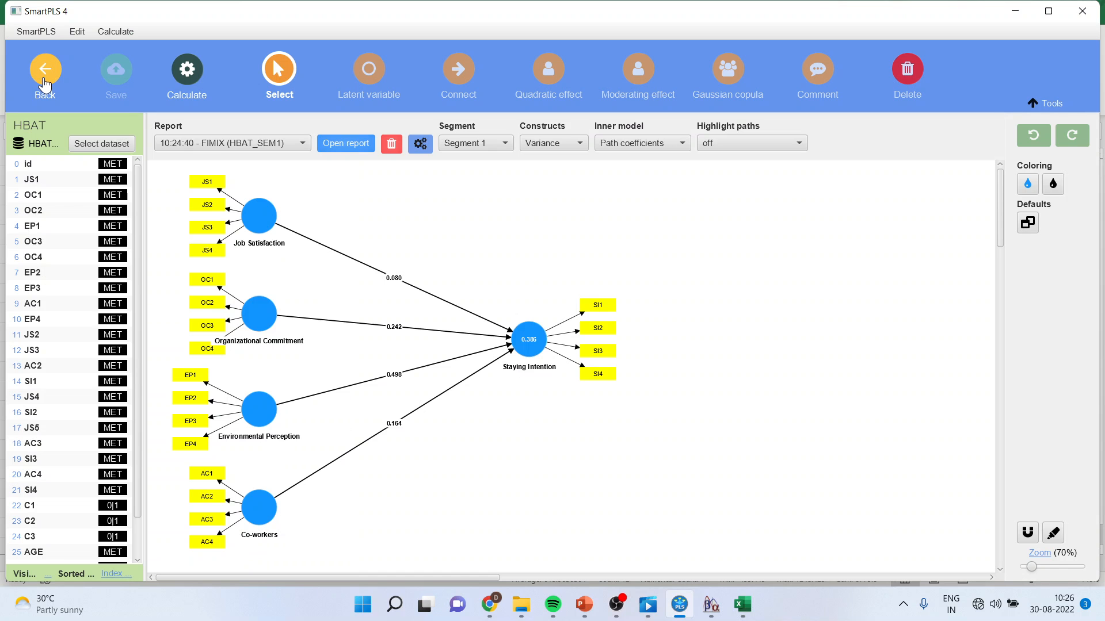
pyautogui.click(44, 81)
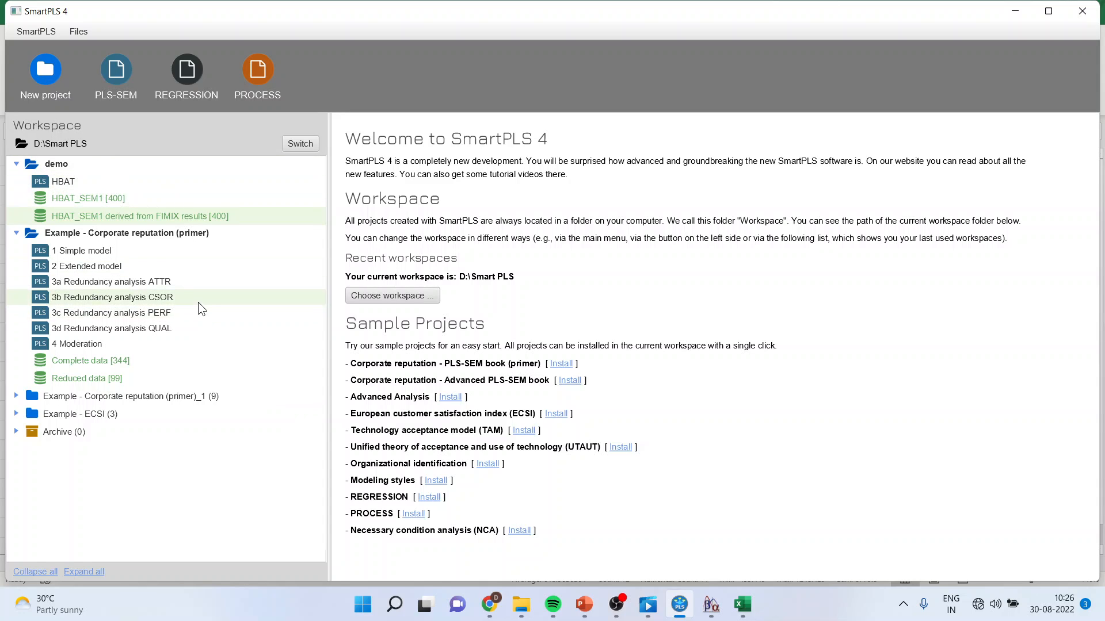
pyautogui.click(98, 201)
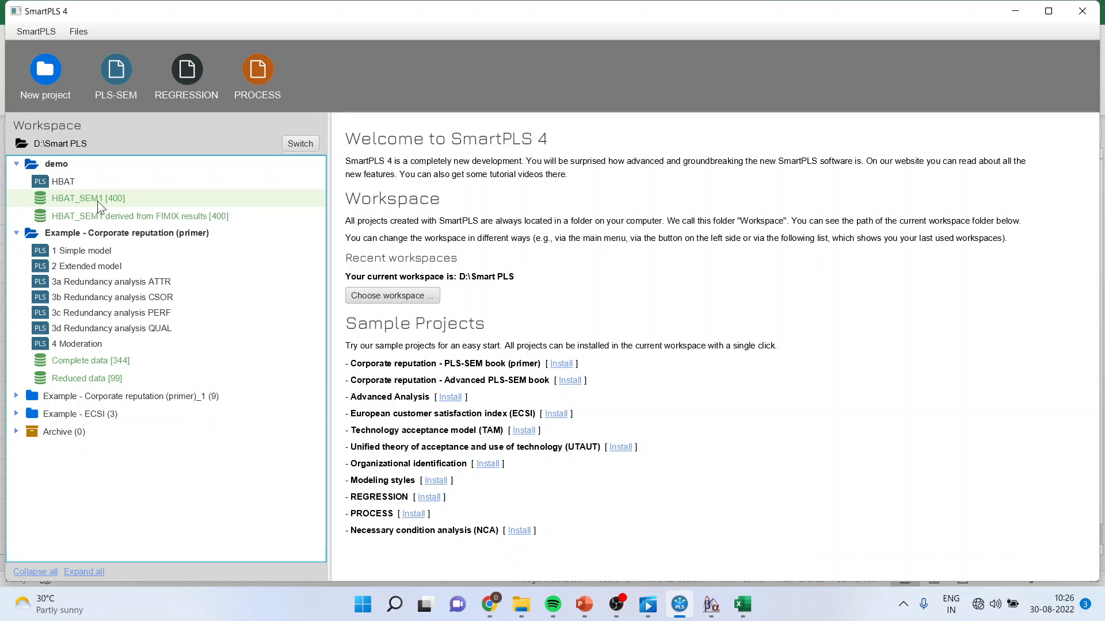
pyautogui.click(113, 216)
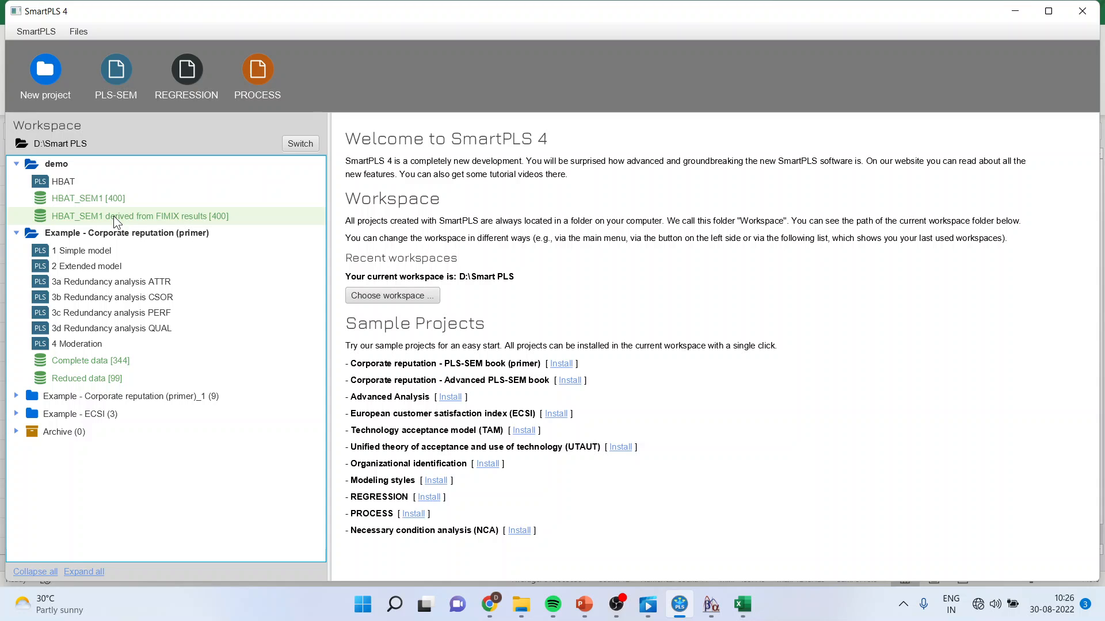
pyautogui.doubleClick(112, 216)
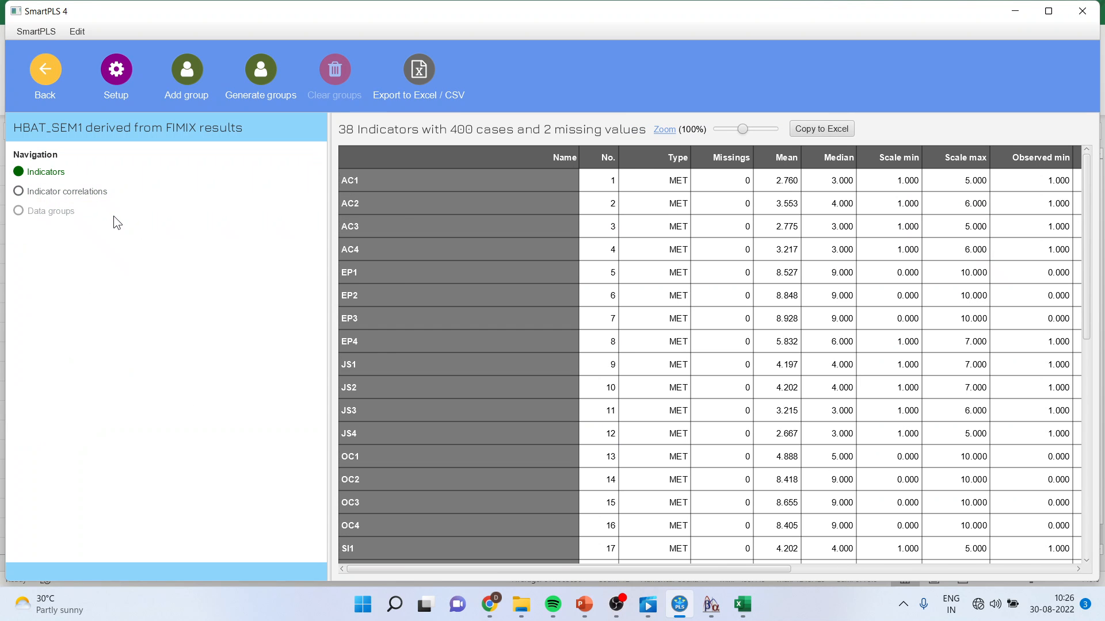
pyautogui.scroll(-1, 1087, 344)
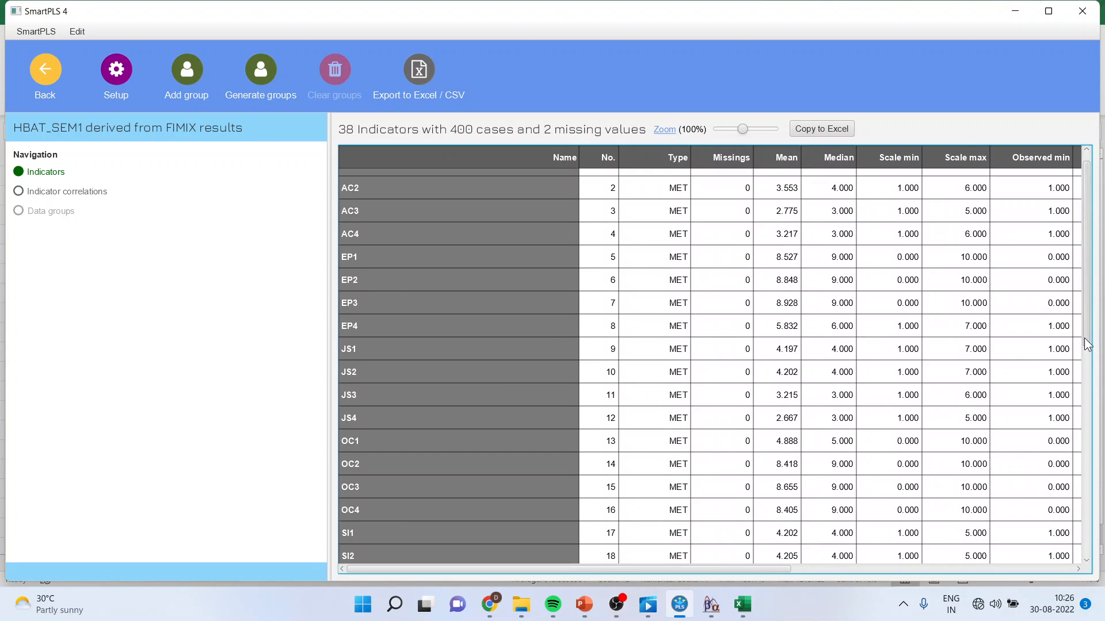
pyautogui.moveTo(1086, 344); pyautogui.dragTo(1083, 532)
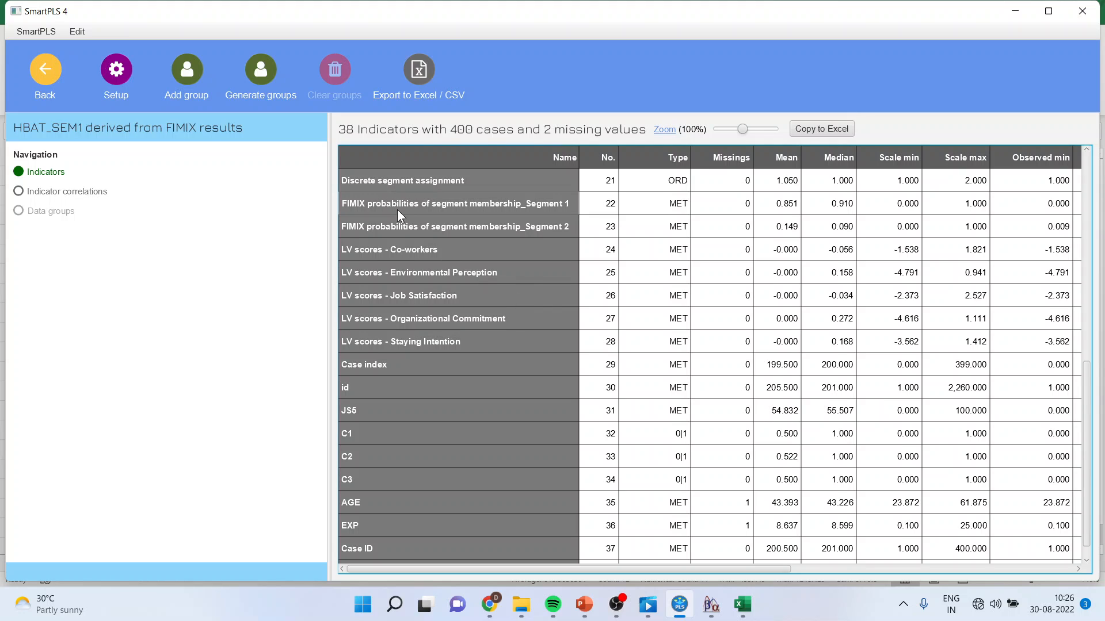
pyautogui.scroll(-1, 482, 392)
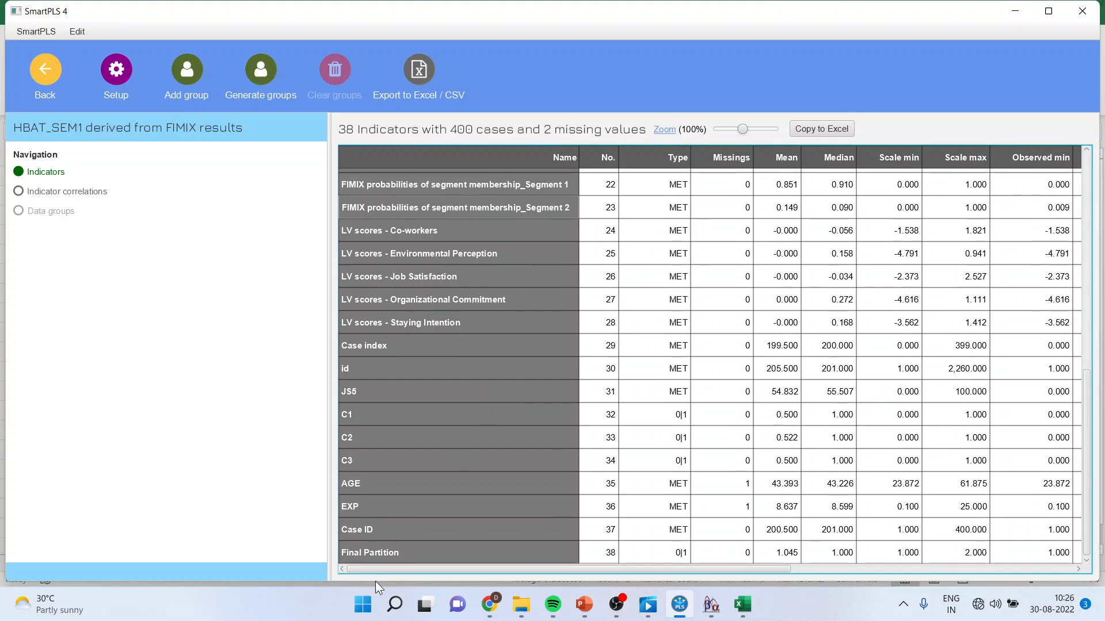
pyautogui.click(375, 554)
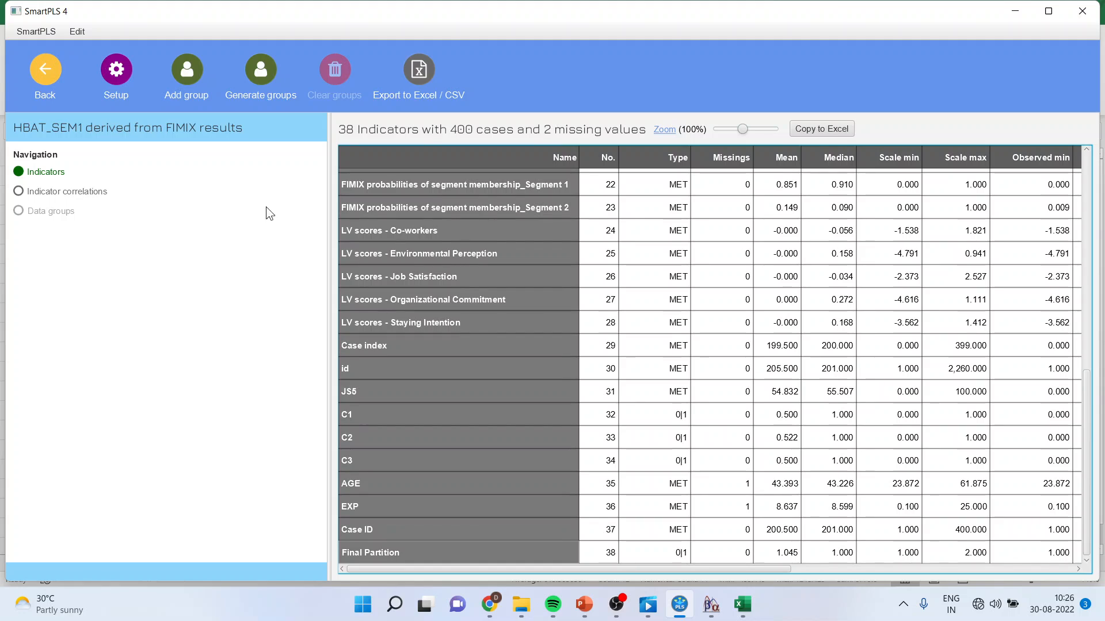
# Generate data groups from the Final Partition indicator with the name pattern Fimix_$12 and check the number of cases in each group.
pyautogui.click(262, 80)
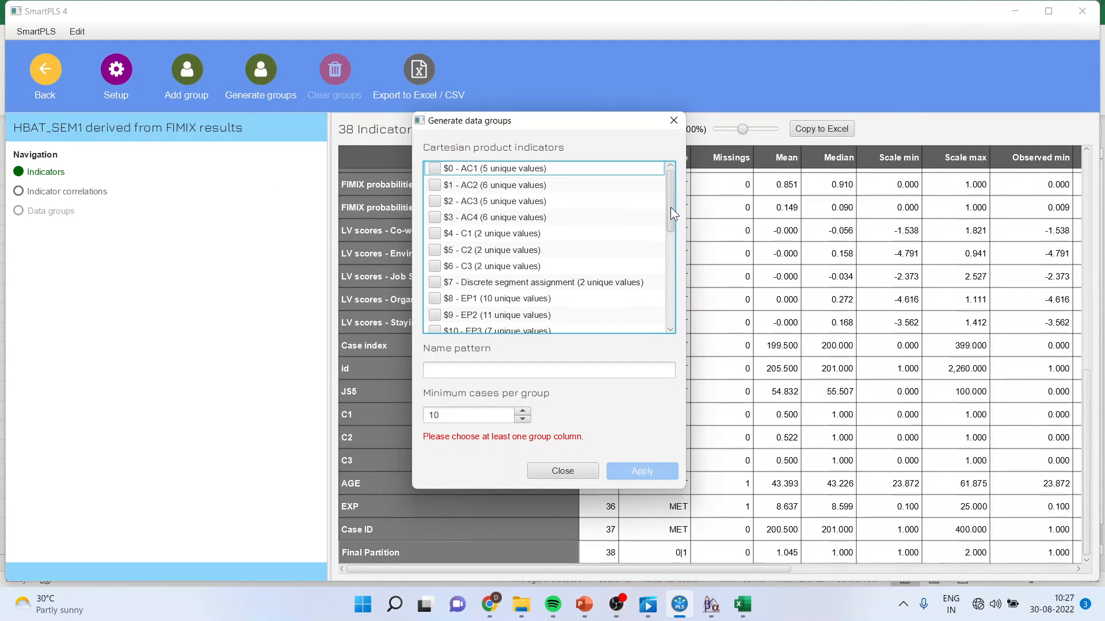
pyautogui.moveTo(671, 207); pyautogui.dragTo(673, 235)
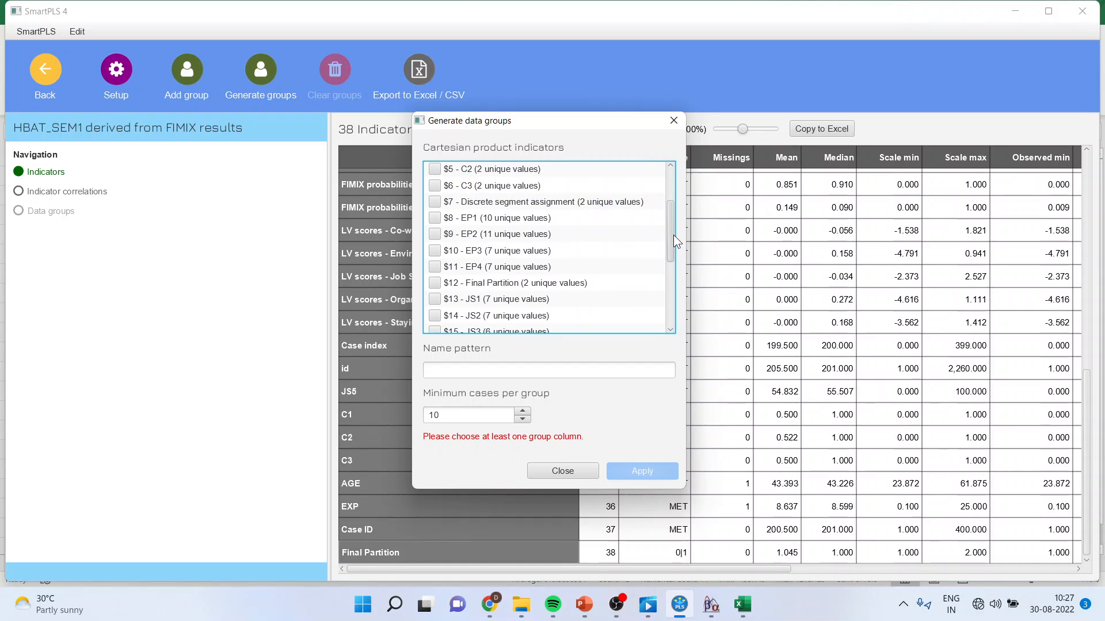
pyautogui.click(434, 283)
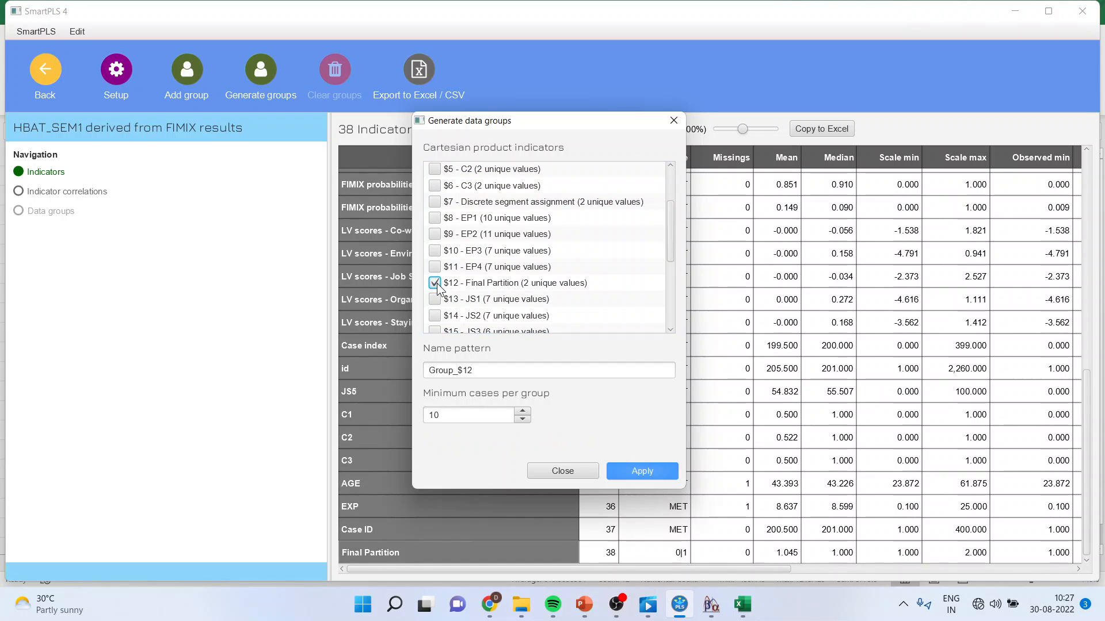
pyautogui.click(455, 370)
pyautogui.press('BackSpace')
pyautogui.press('BackSpace')
pyautogui.press('BackSpace')
pyautogui.press('BackSpace')
pyautogui.press('BackSpace')
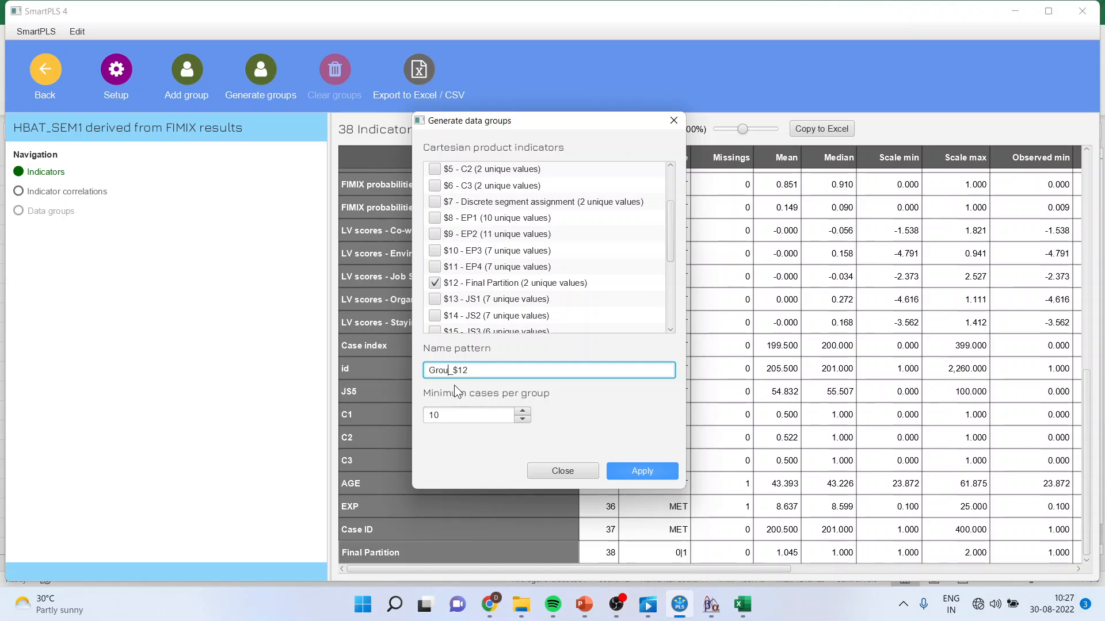
pyautogui.write('Fimix')
pyautogui.click(632, 472)
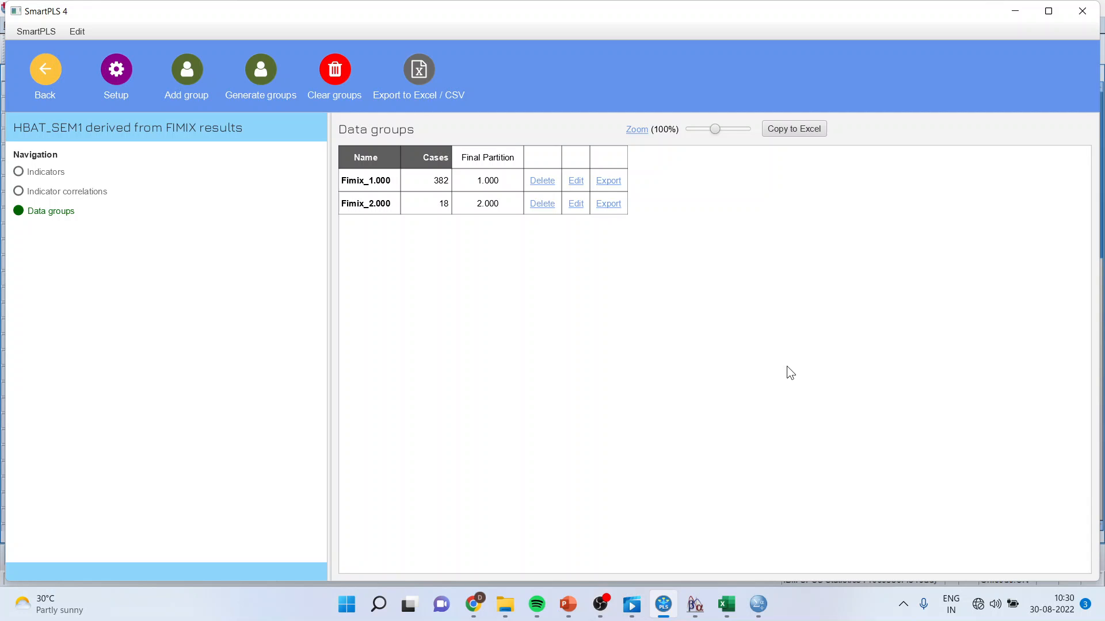
pyautogui.click(429, 178)
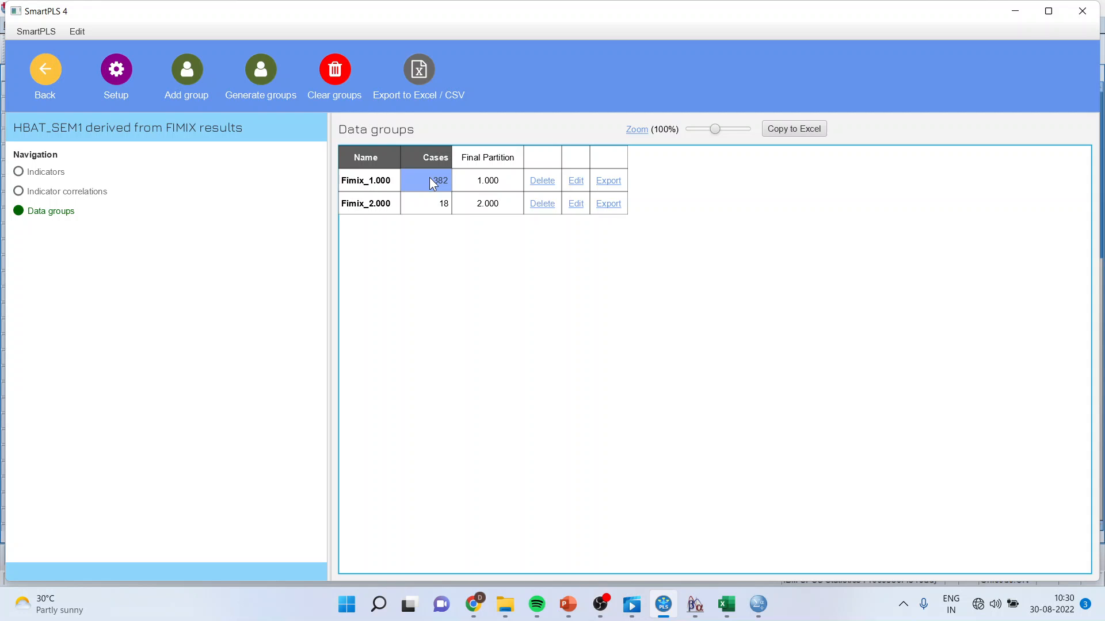
pyautogui.click(442, 207)
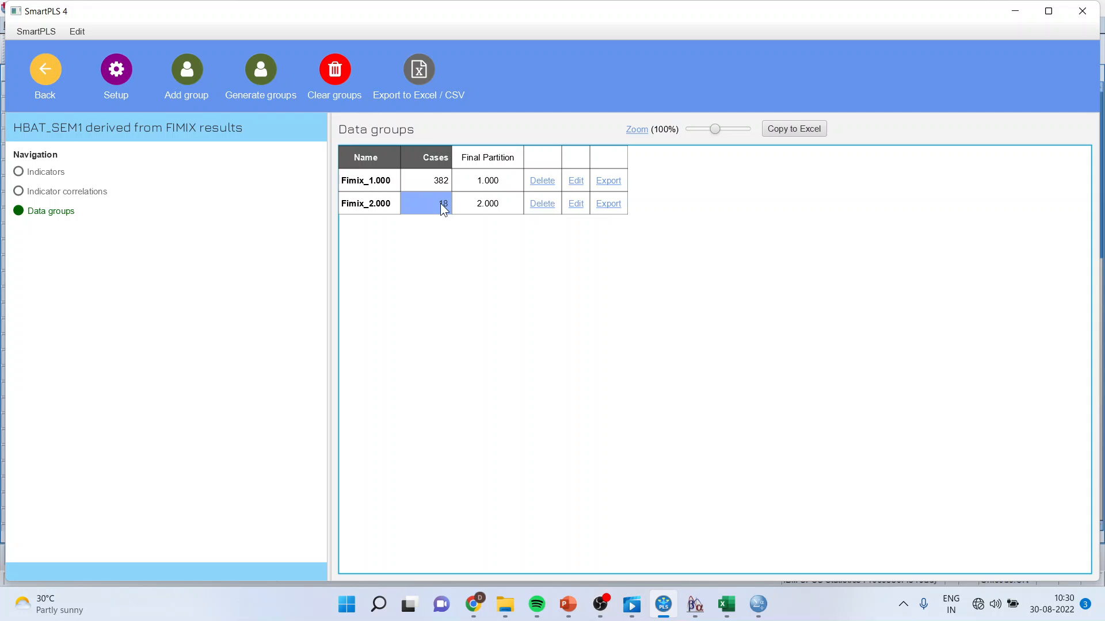
# Switch to the HBAT_SEM.sav dataset in SPSS, widen the Label column and run Frequencies for C1, C2 and C3.
pyautogui.click(758, 604)
pyautogui.click(830, 551)
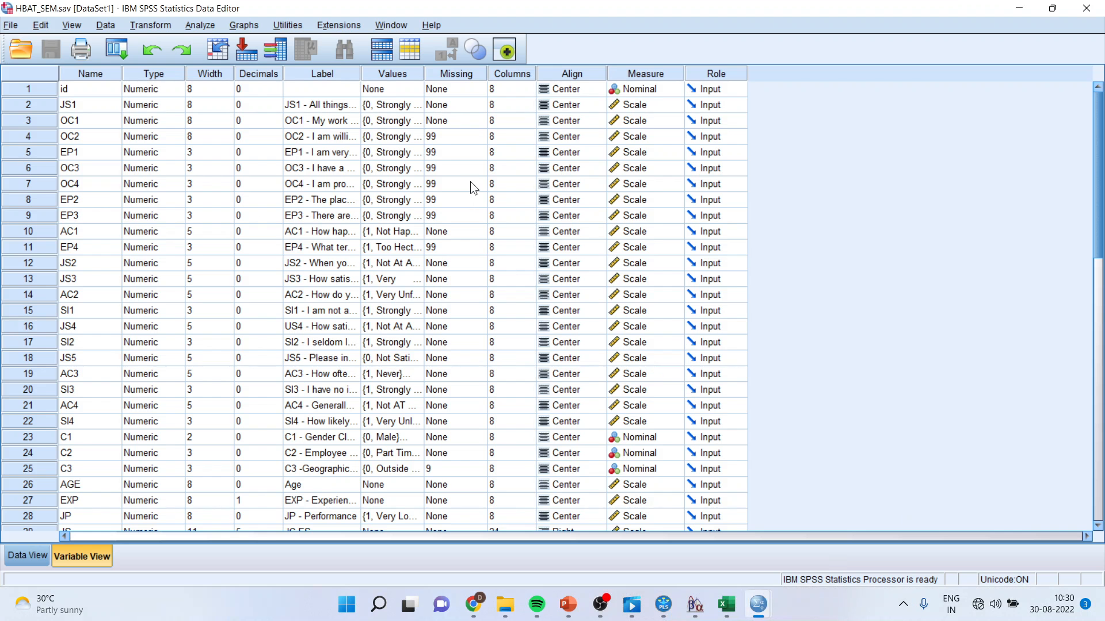
pyautogui.moveTo(360, 73); pyautogui.dragTo(481, 76)
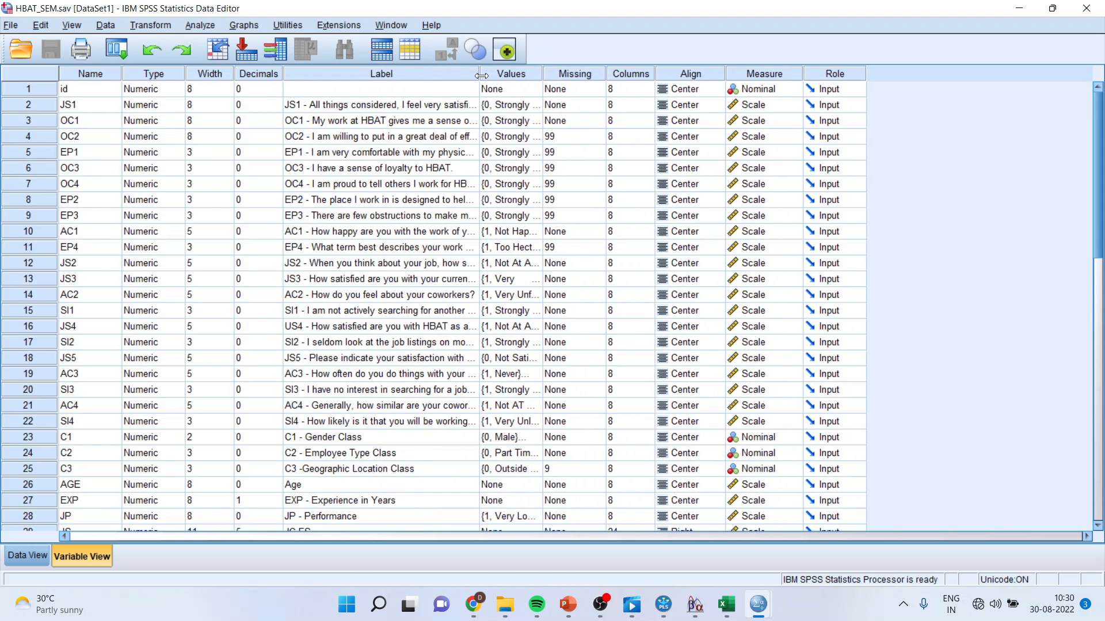
pyautogui.click(200, 25)
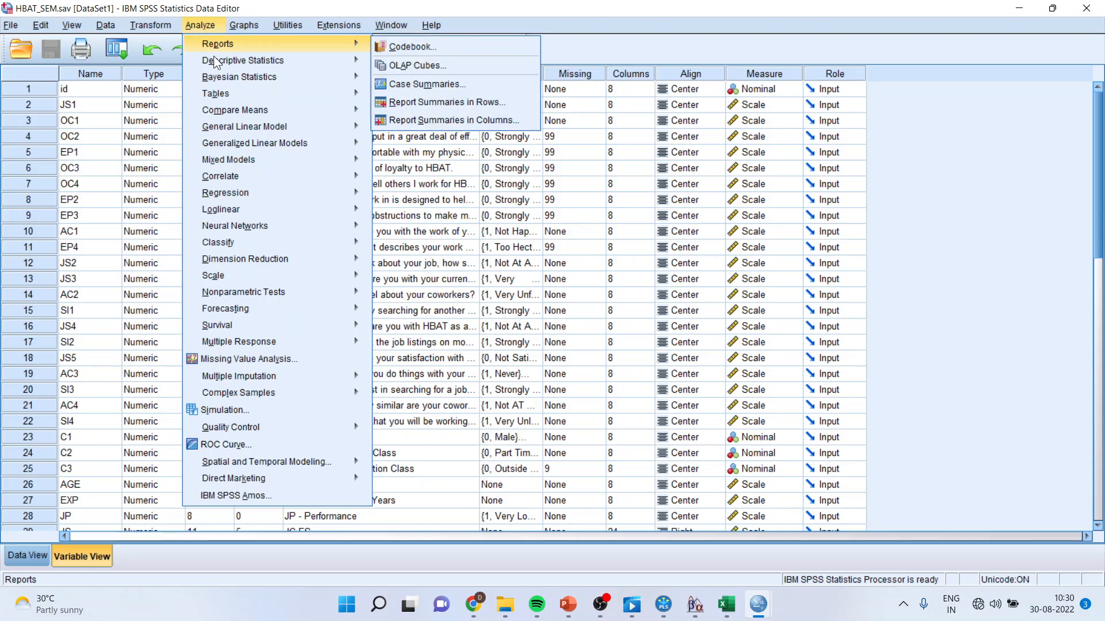
pyautogui.moveTo(216, 59)
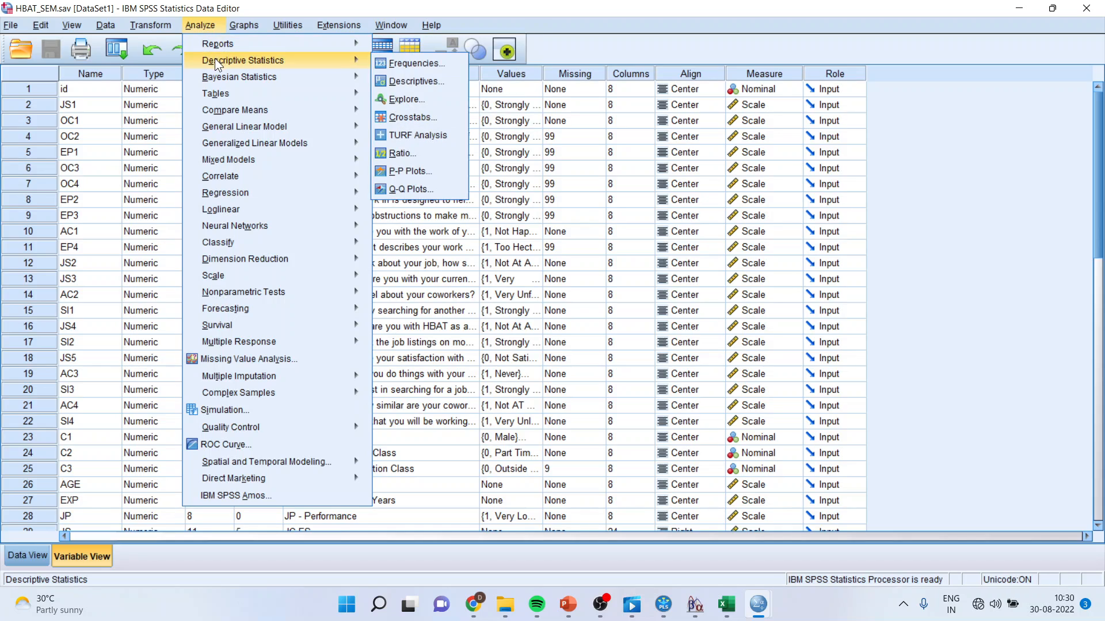
pyautogui.click(403, 64)
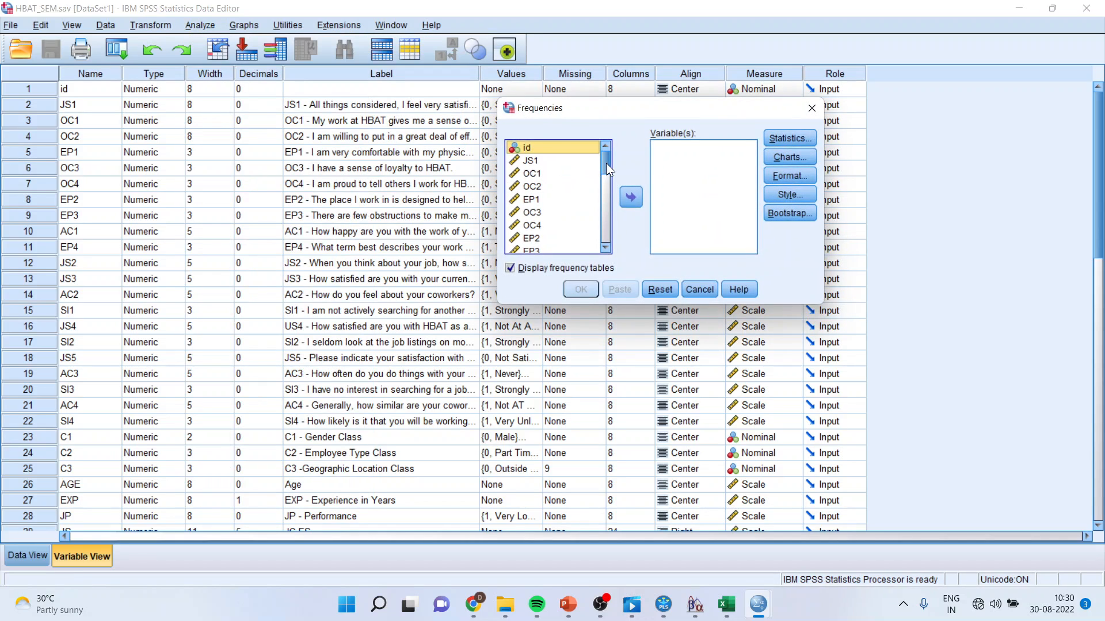
pyautogui.moveTo(606, 164); pyautogui.dragTo(598, 216)
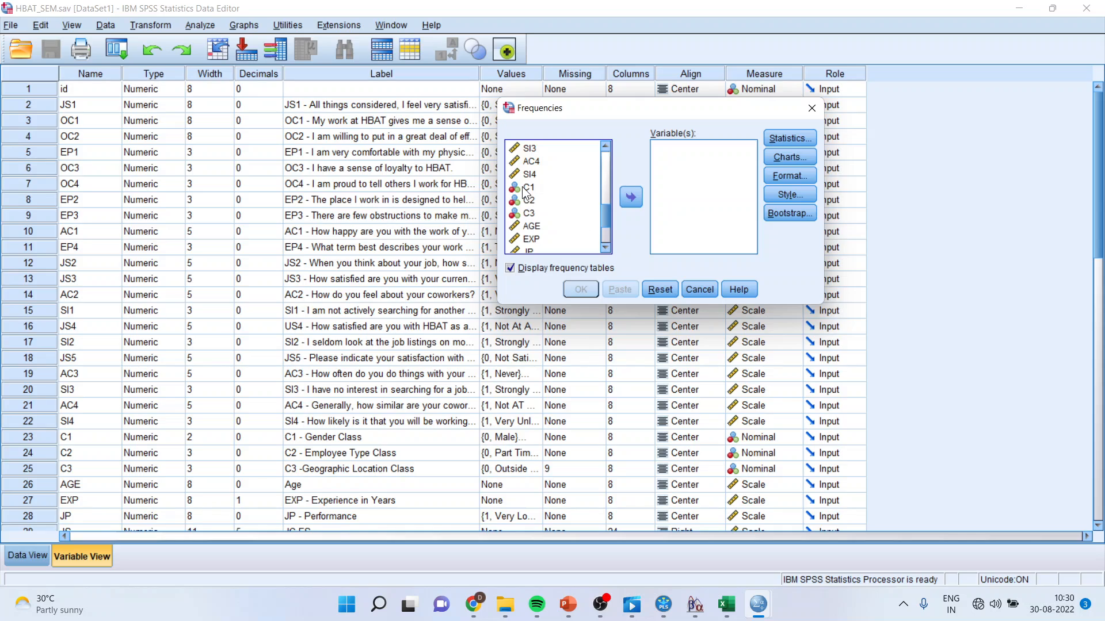
pyautogui.moveTo(524, 190); pyautogui.dragTo(616, 217)
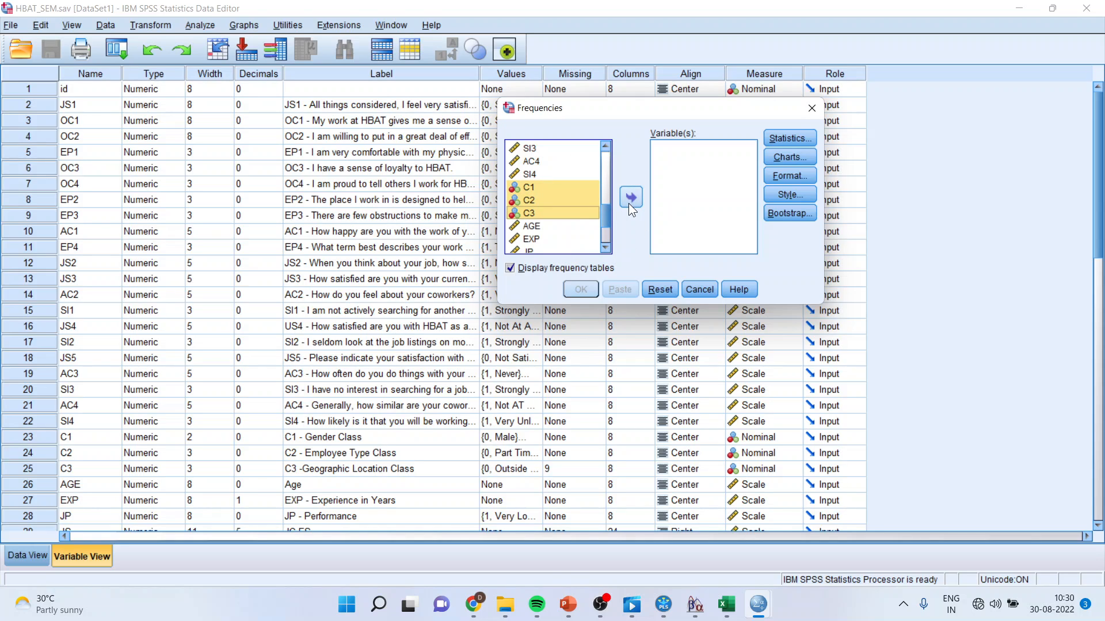
pyautogui.click(633, 200)
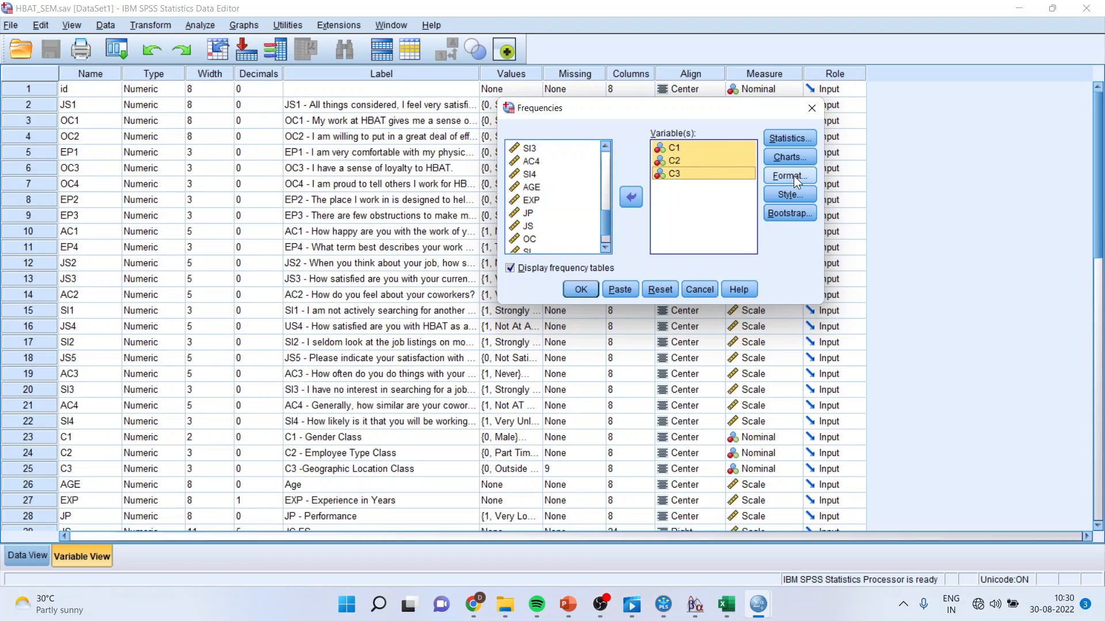
pyautogui.click(577, 290)
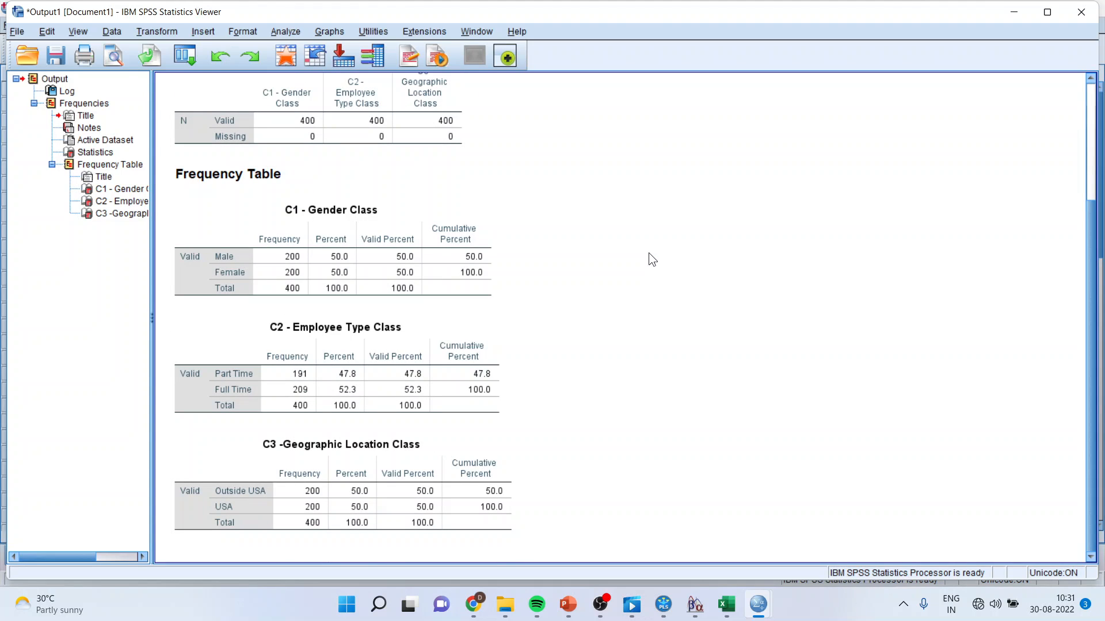
# Examine the frequency tables for gender, geographic location and employee type class in the SPSS output.
pyautogui.click(266, 269)
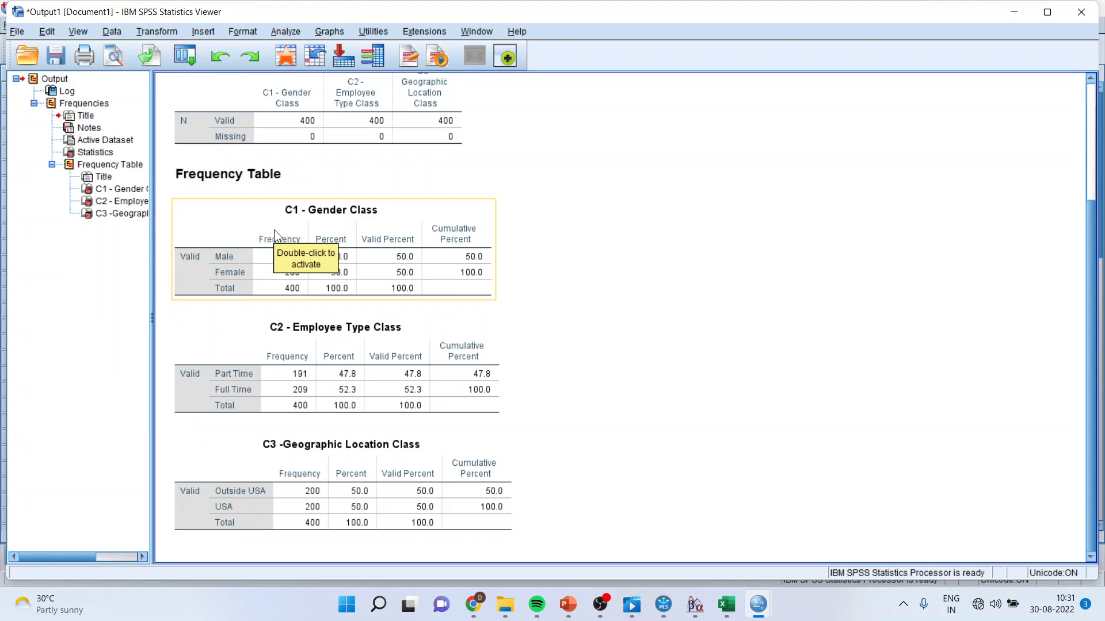
pyautogui.click(311, 463)
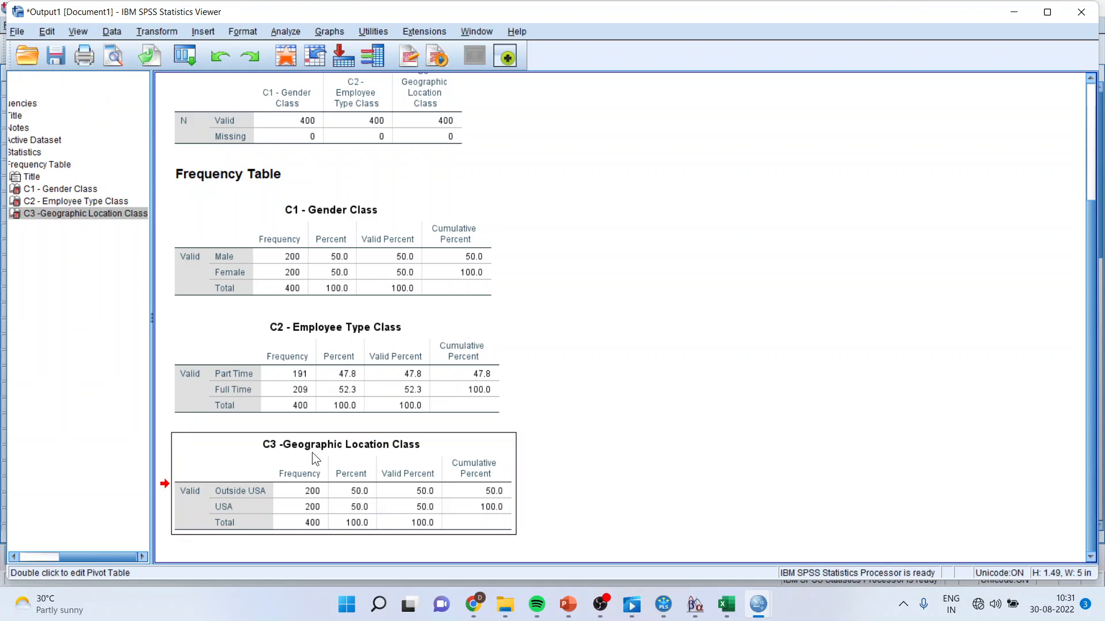
pyautogui.click(300, 351)
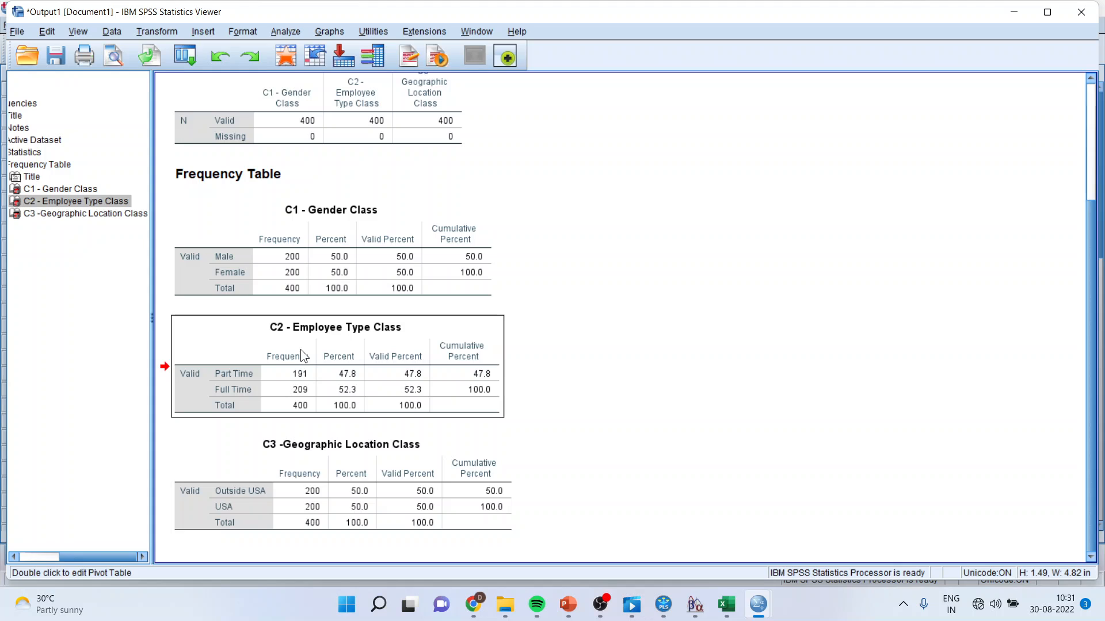
pyautogui.click(666, 614)
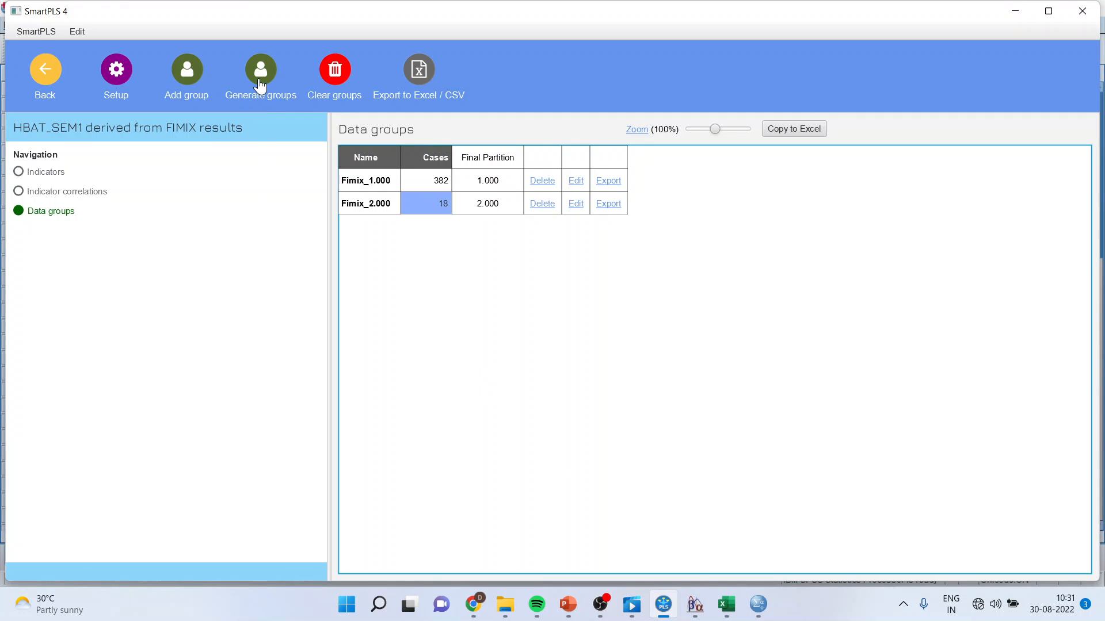
pyautogui.click(759, 604)
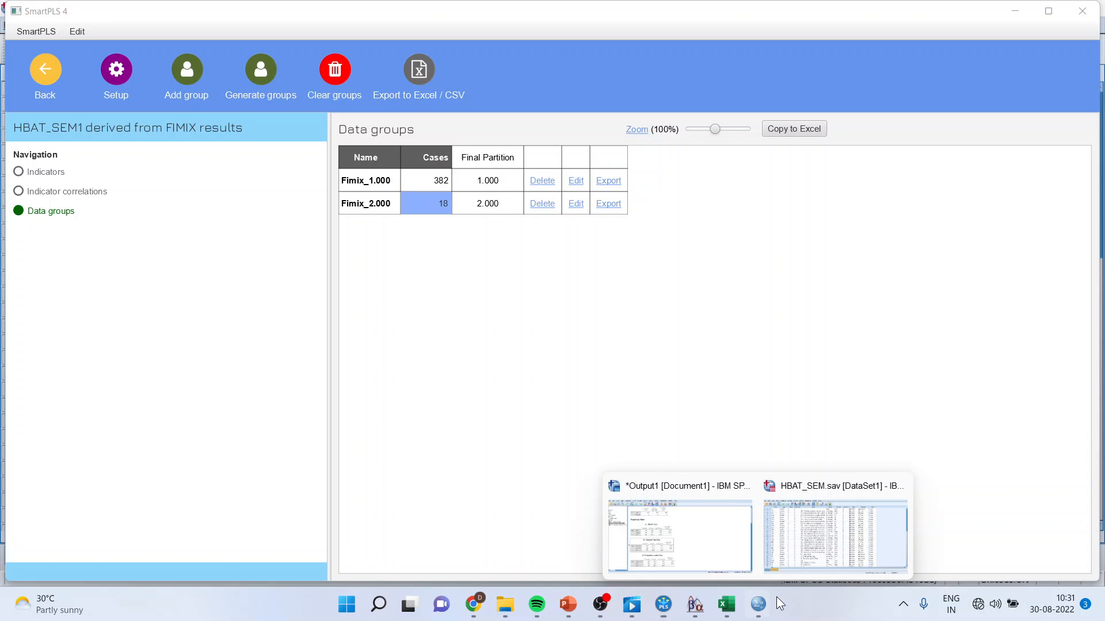
pyautogui.click(677, 556)
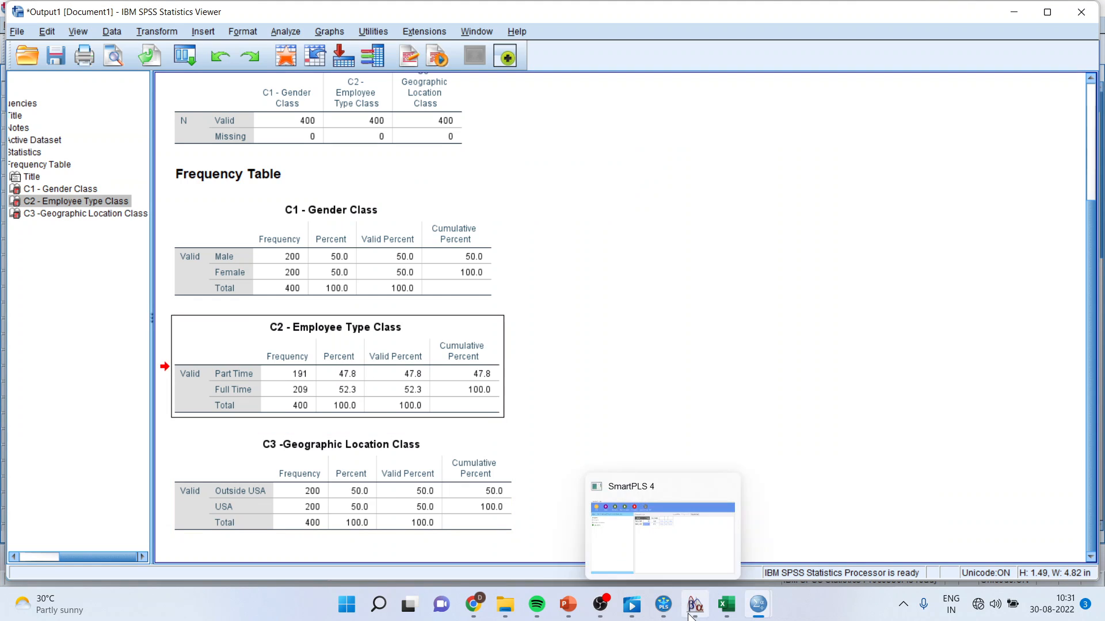
# Switch to SmartPLS and generate data groups from indicator C2 with the name pattern Employee Type_$5 and at least 10 cases per group.
pyautogui.click(665, 606)
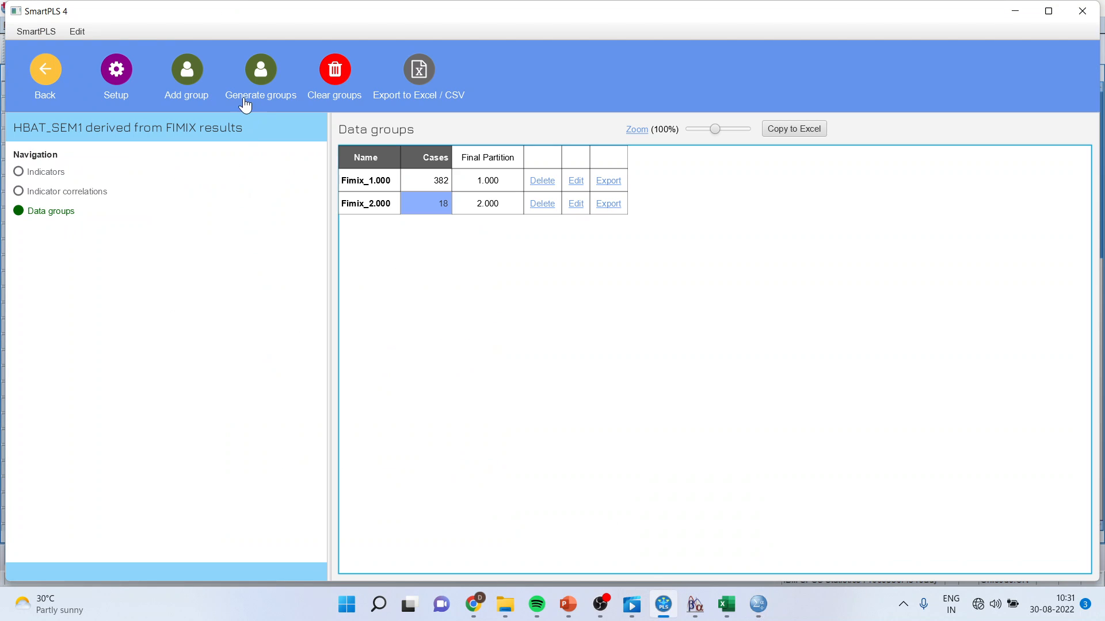
pyautogui.click(260, 74)
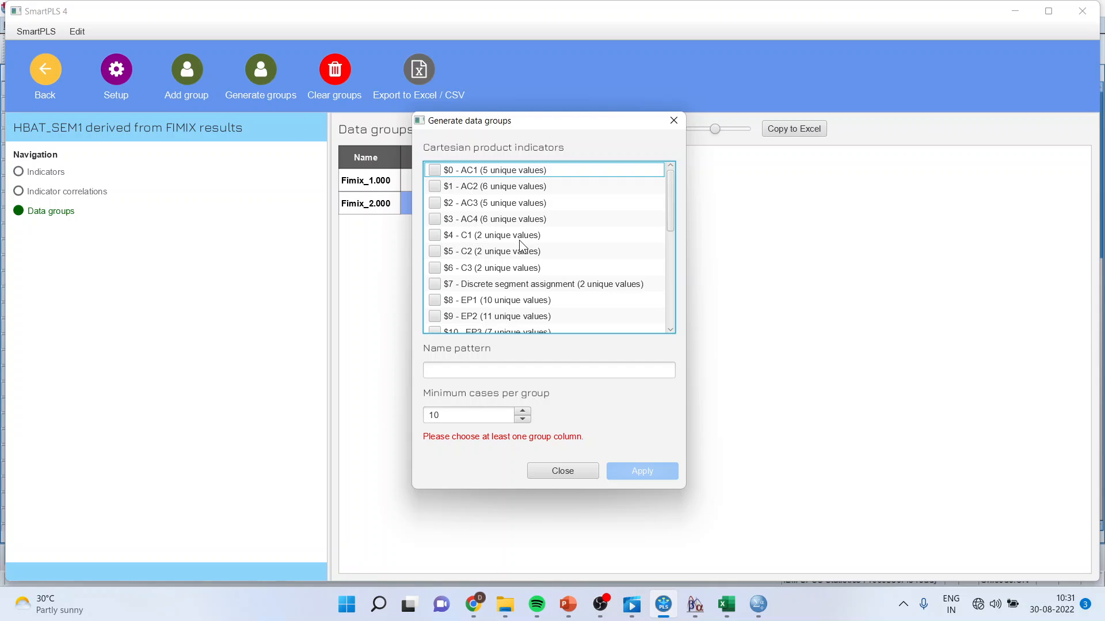
pyautogui.click(435, 251)
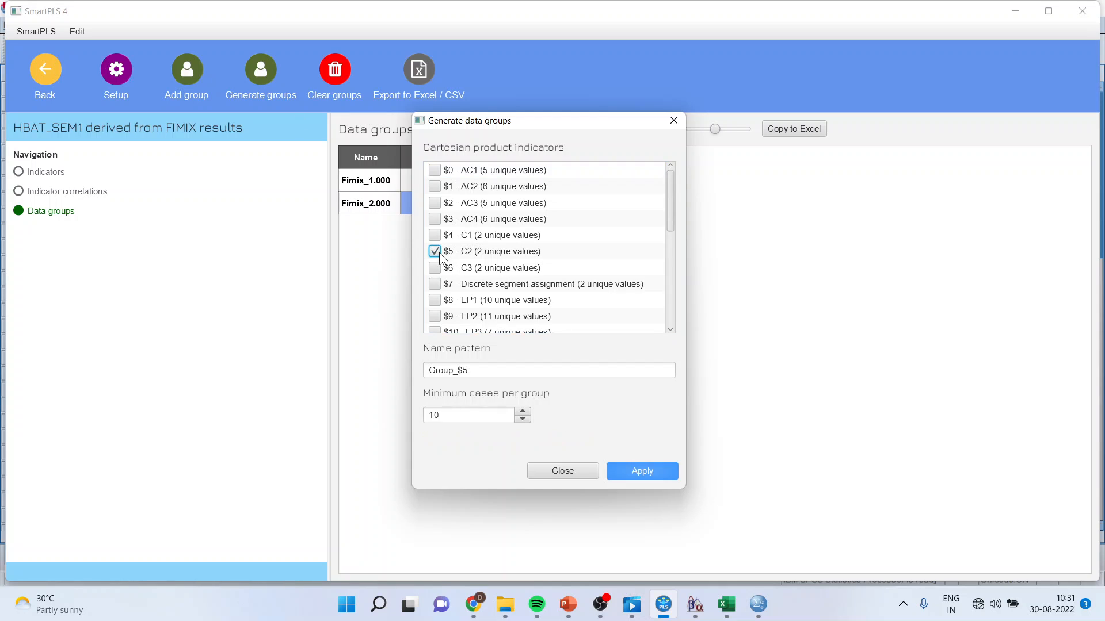
pyautogui.click(454, 371)
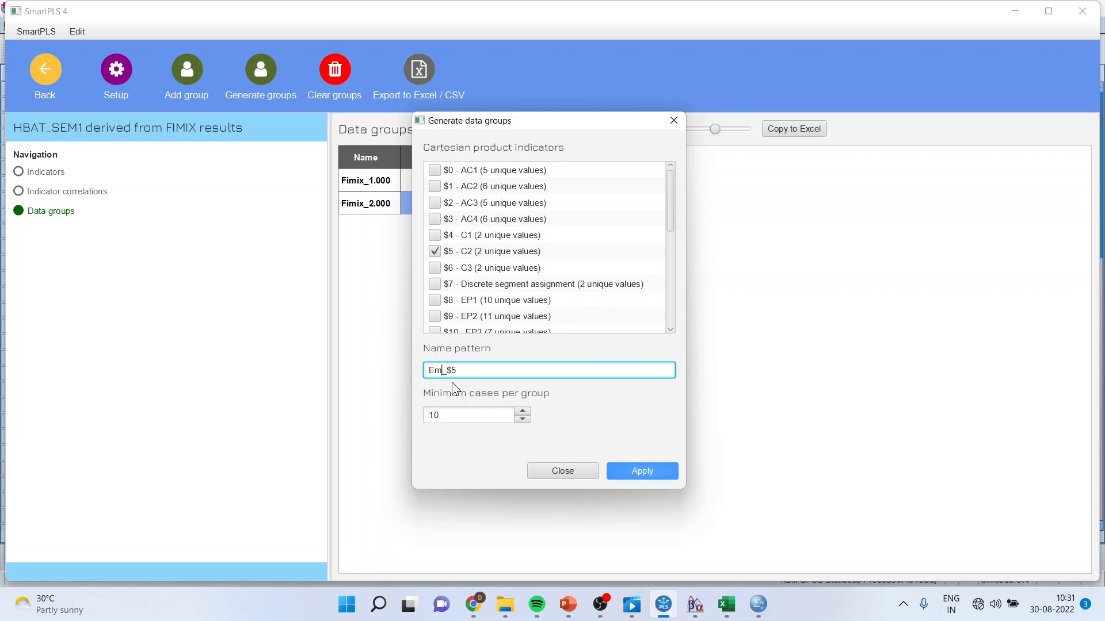
pyautogui.write('Employee Type')
pyautogui.click(648, 475)
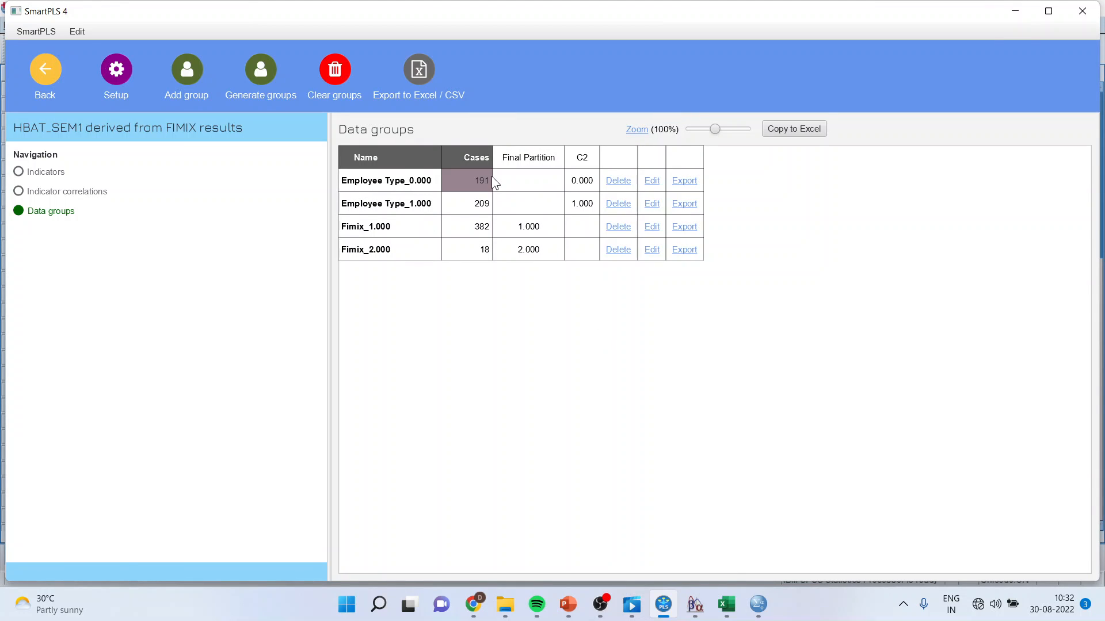
# Compare the generated groups with the employee type frequencies in the SPSS output and check the value labels of C2 in HBAT_SEM.sav.
pyautogui.moveTo(758, 605)
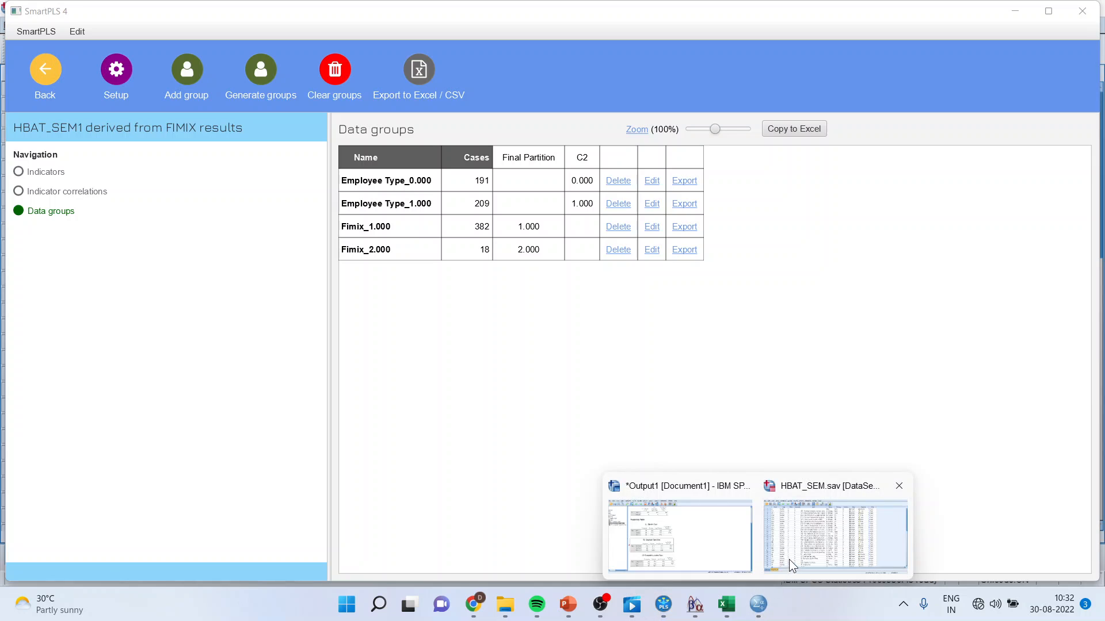
pyautogui.click(727, 544)
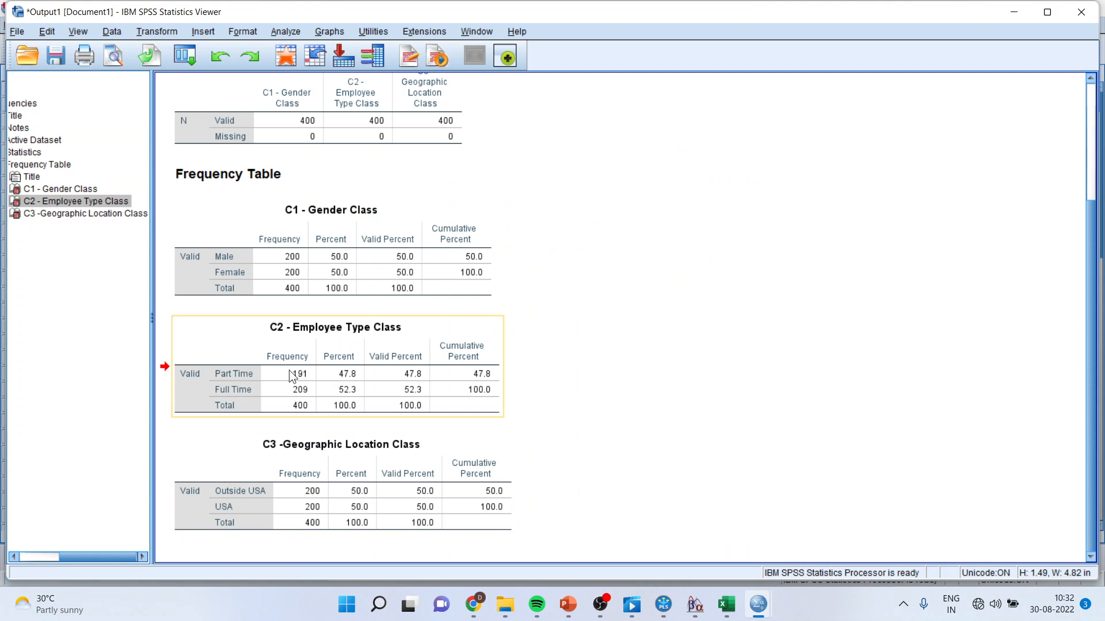
pyautogui.moveTo(663, 604)
pyautogui.click(638, 532)
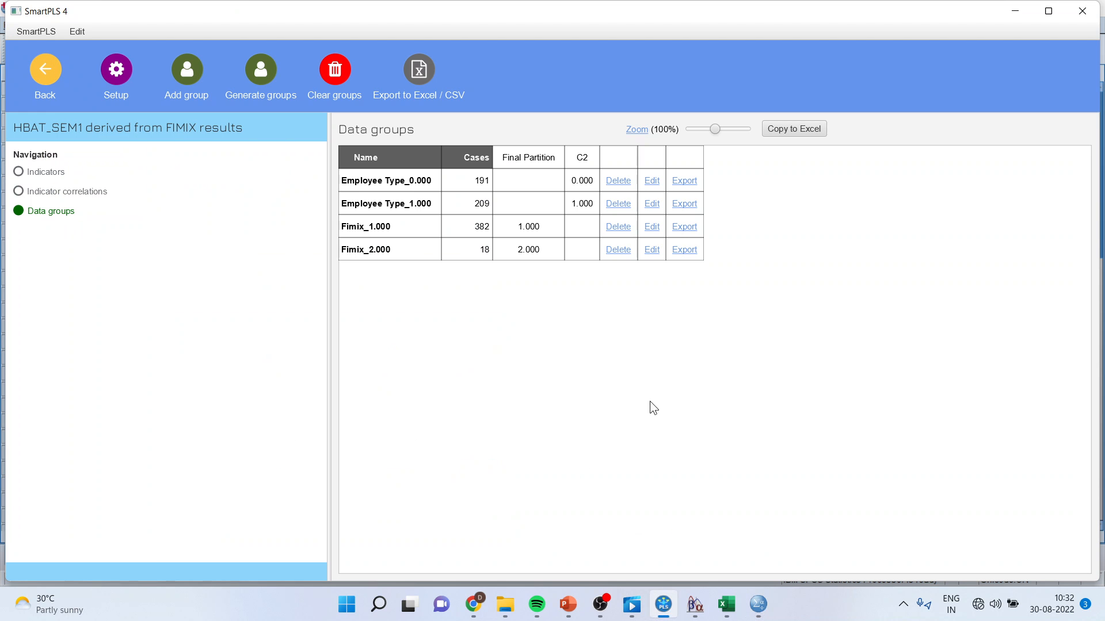
pyautogui.moveTo(759, 604)
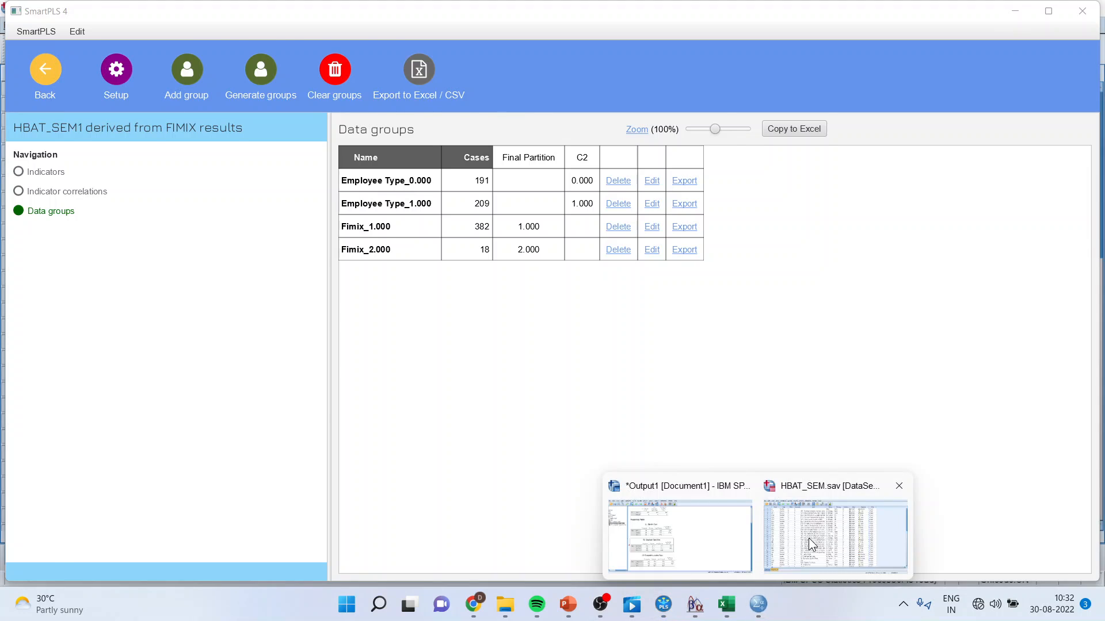
pyautogui.click(809, 538)
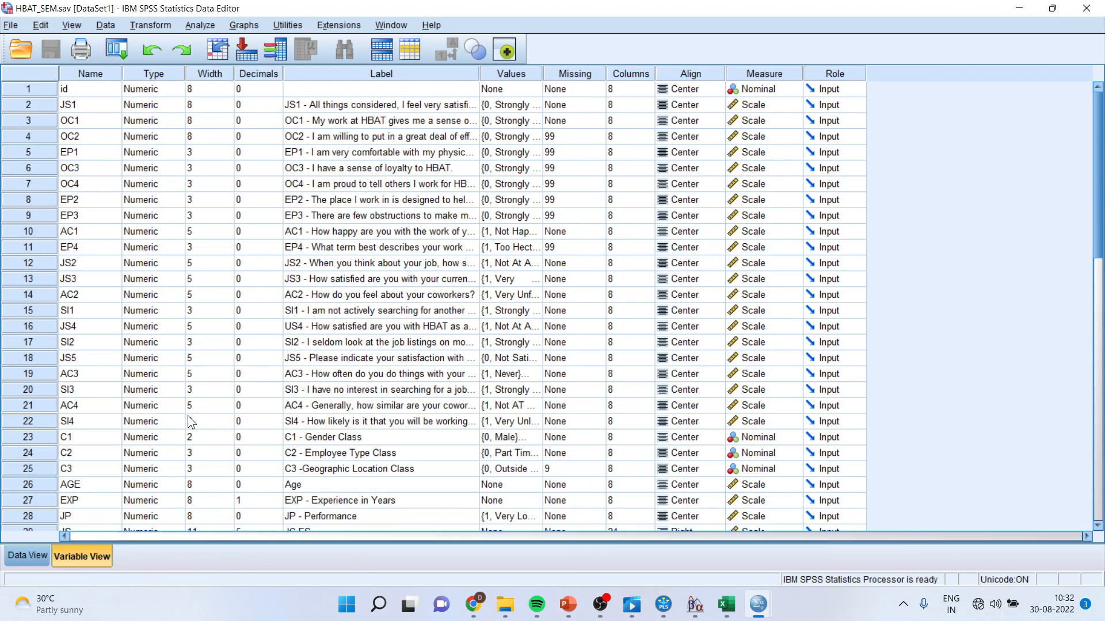
pyautogui.click(537, 454)
pyautogui.click(537, 454)
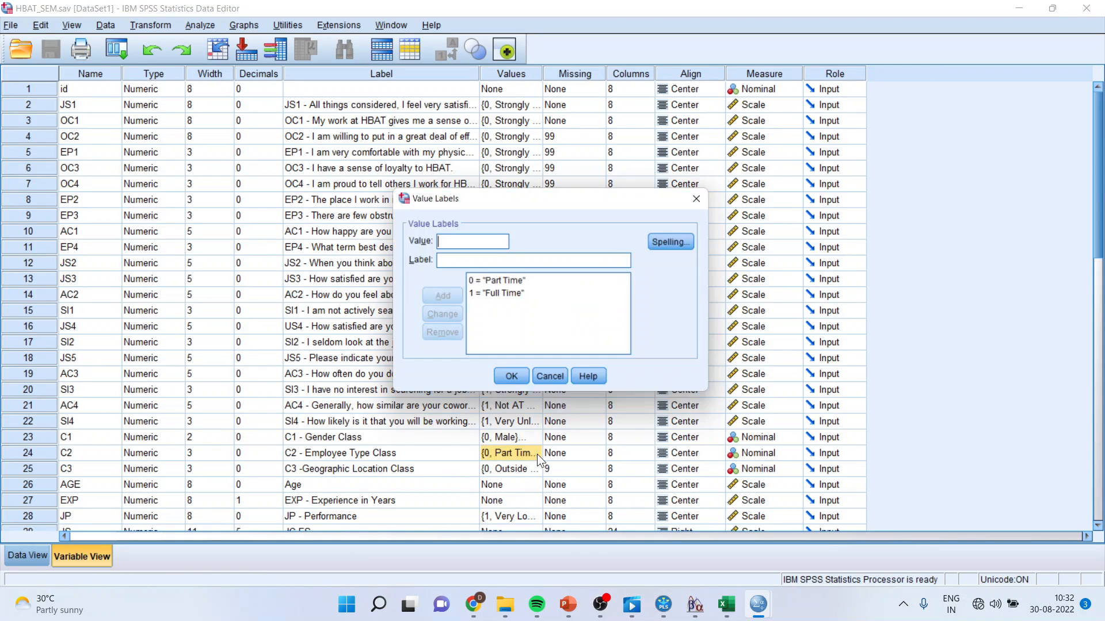
pyautogui.click(551, 379)
# Switch back to SmartPLS and rename the data group Employee Type_0.000 as Part Time.
pyautogui.click(663, 615)
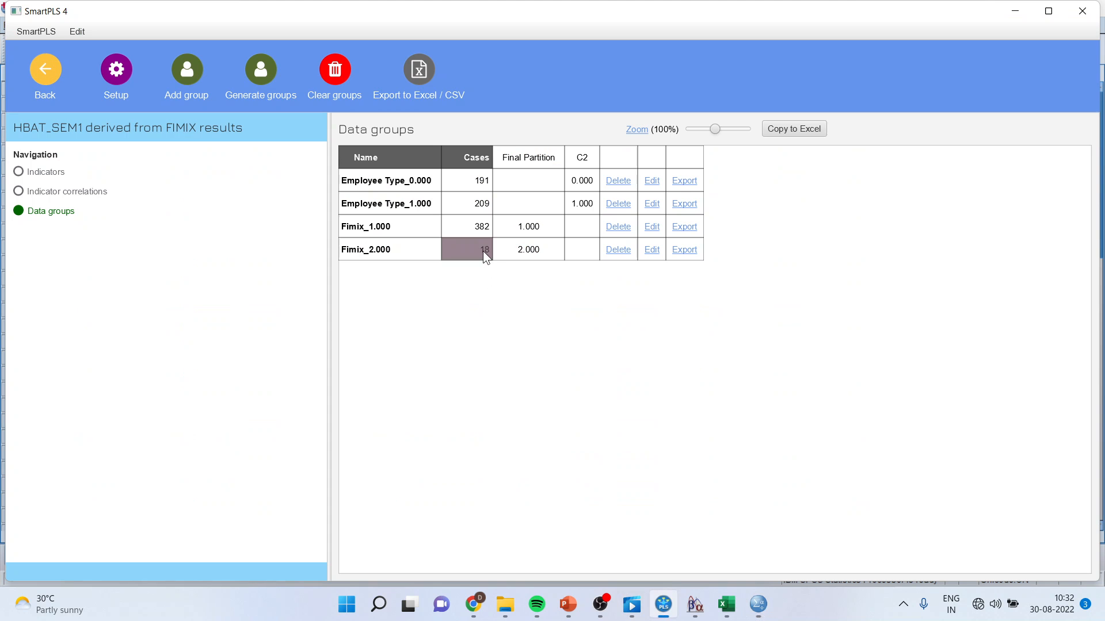
pyautogui.click(652, 183)
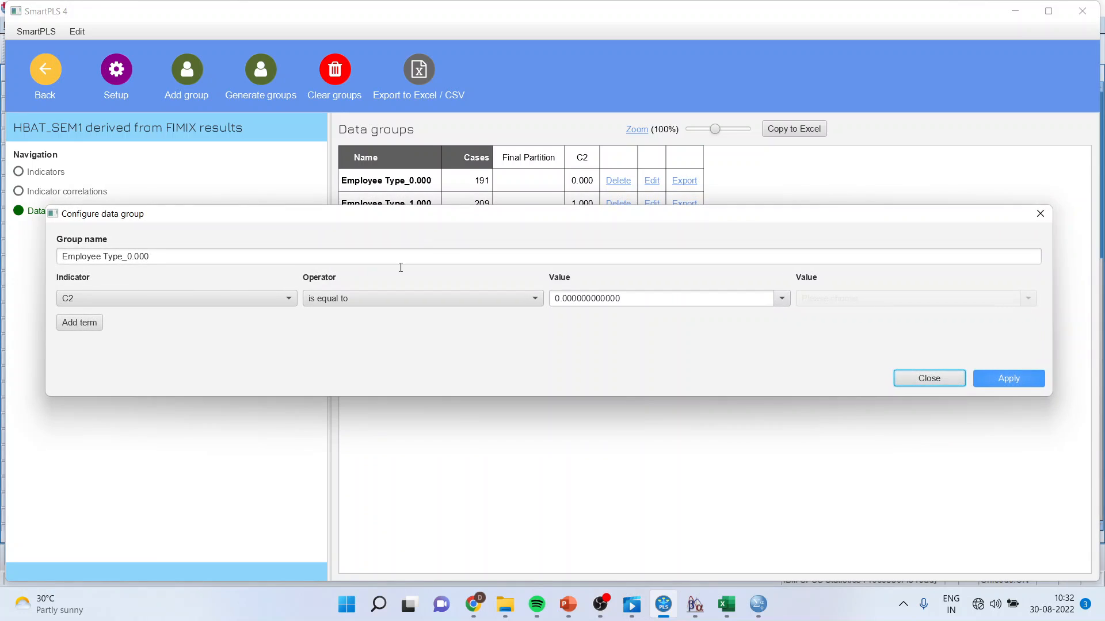
pyautogui.moveTo(155, 263); pyautogui.dragTo(63, 254)
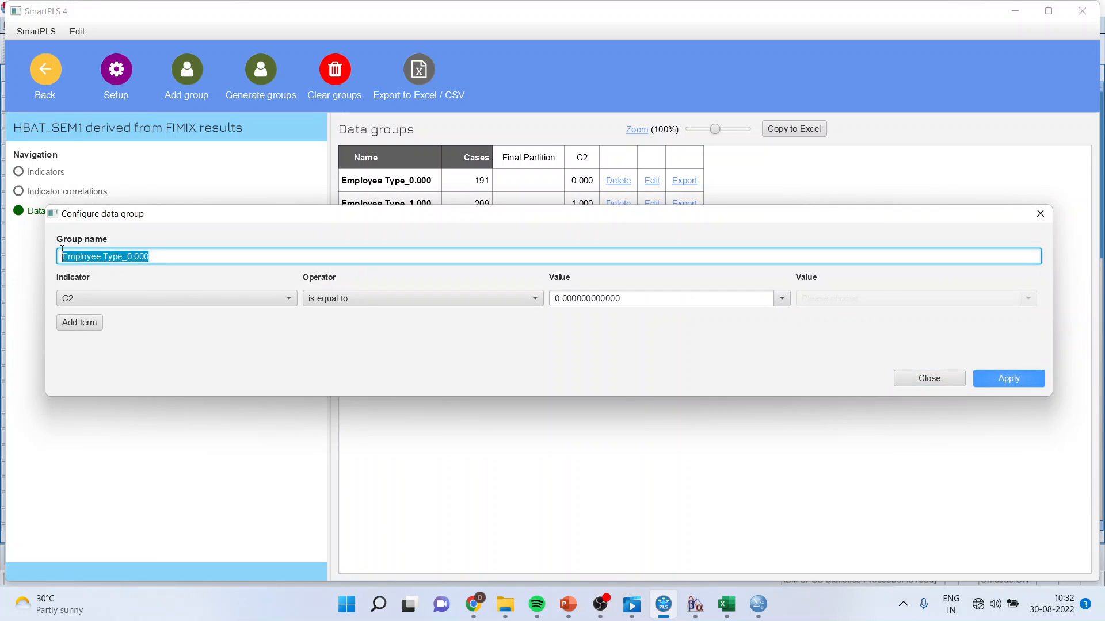
pyautogui.write('Part')
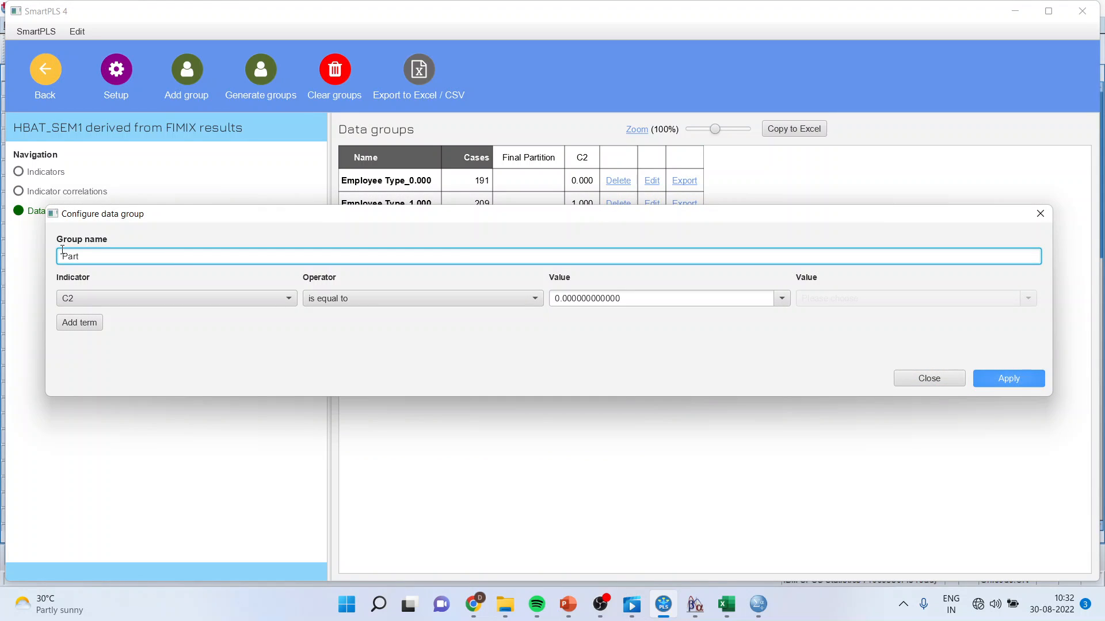
pyautogui.write(' Time')
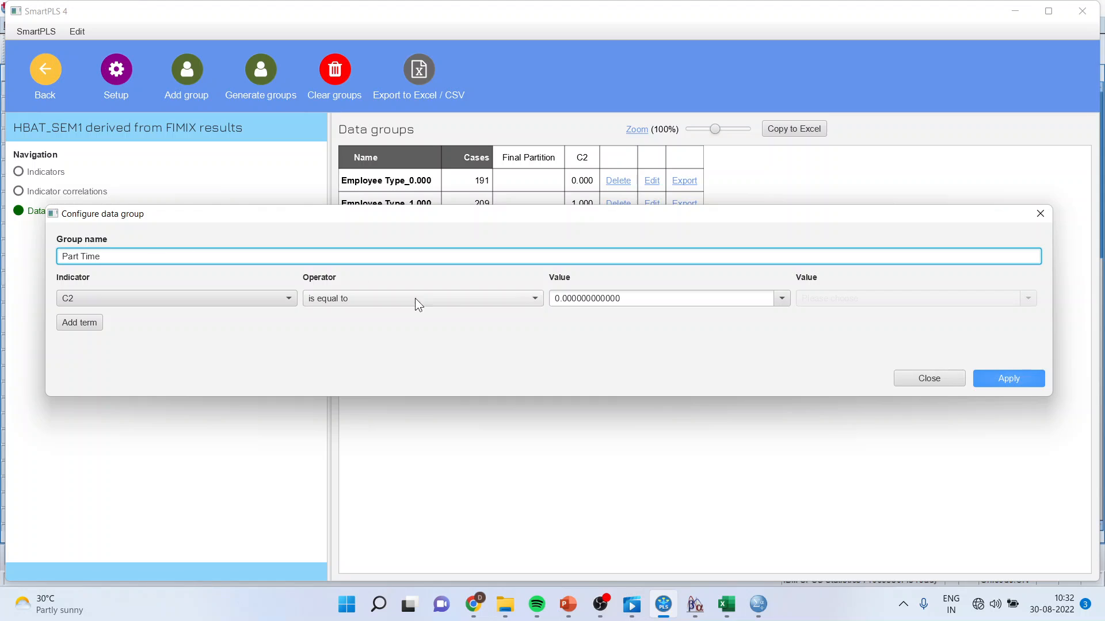
pyautogui.click(989, 378)
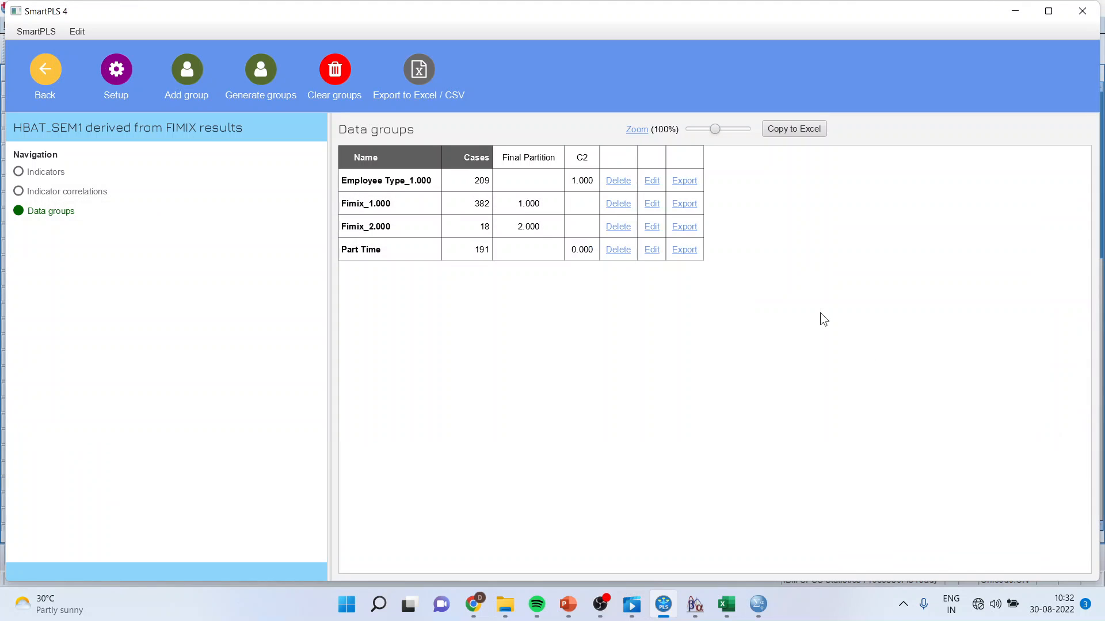
# Rename the data group Employee Type_1.000 as Observable Full Time.
pyautogui.click(651, 182)
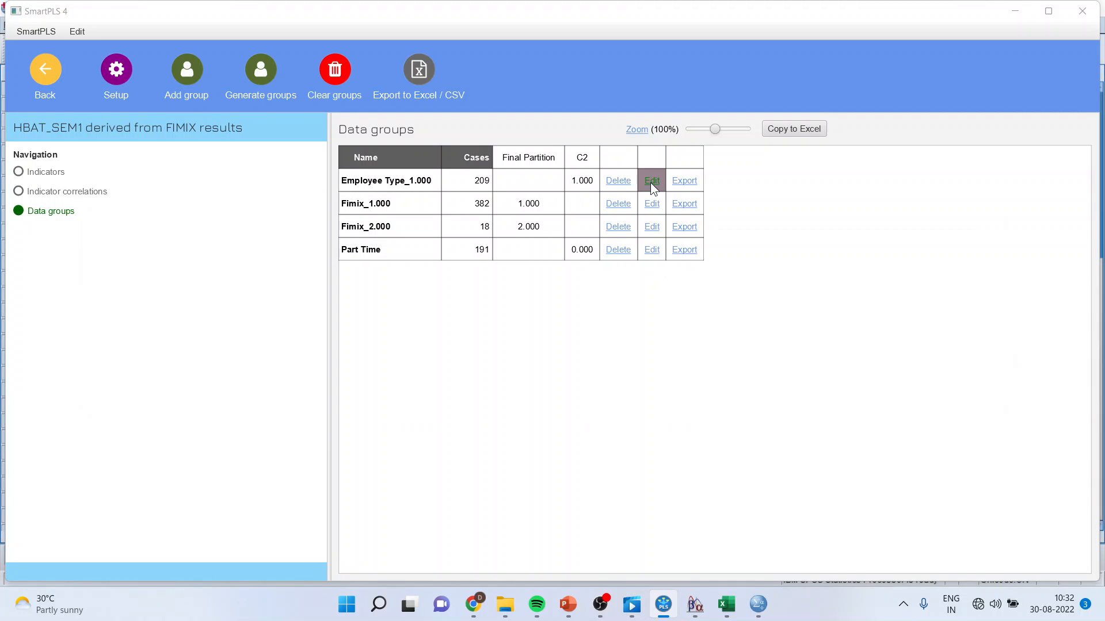
pyautogui.moveTo(214, 261); pyautogui.dragTo(58, 256)
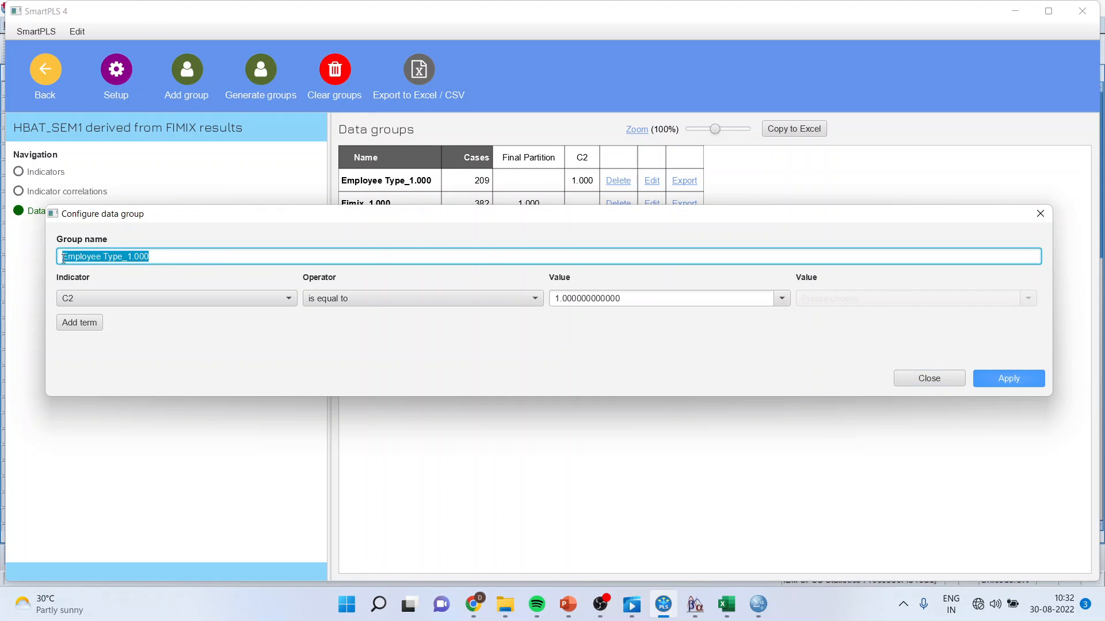
pyautogui.write('Ful')
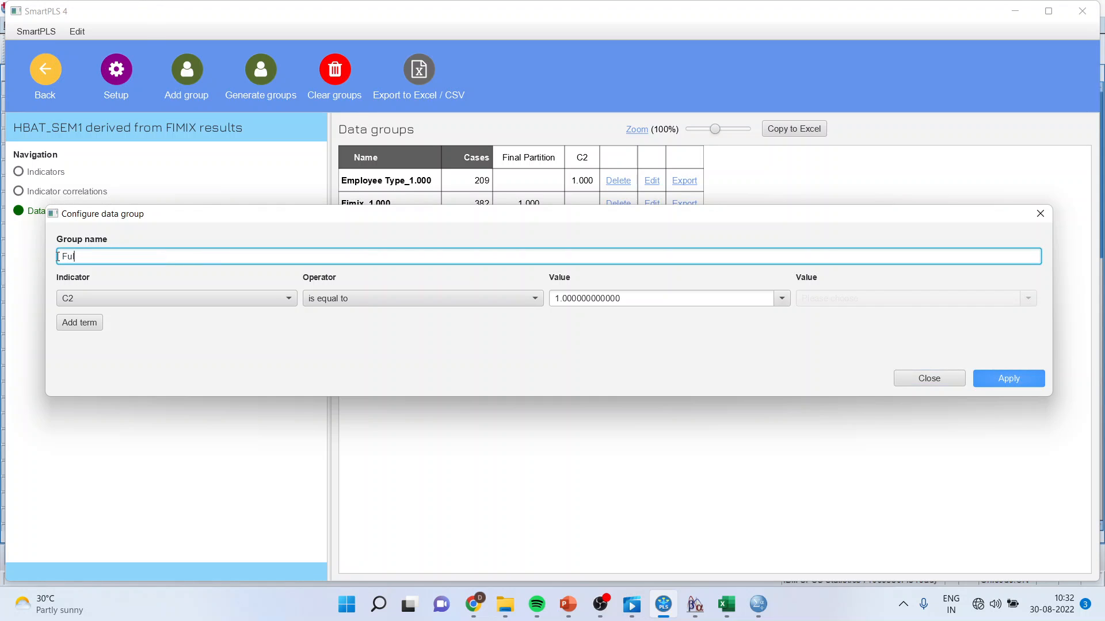
pyautogui.write('l Time')
pyautogui.click(62, 257)
pyautogui.write('Observable')
pyautogui.click(1004, 376)
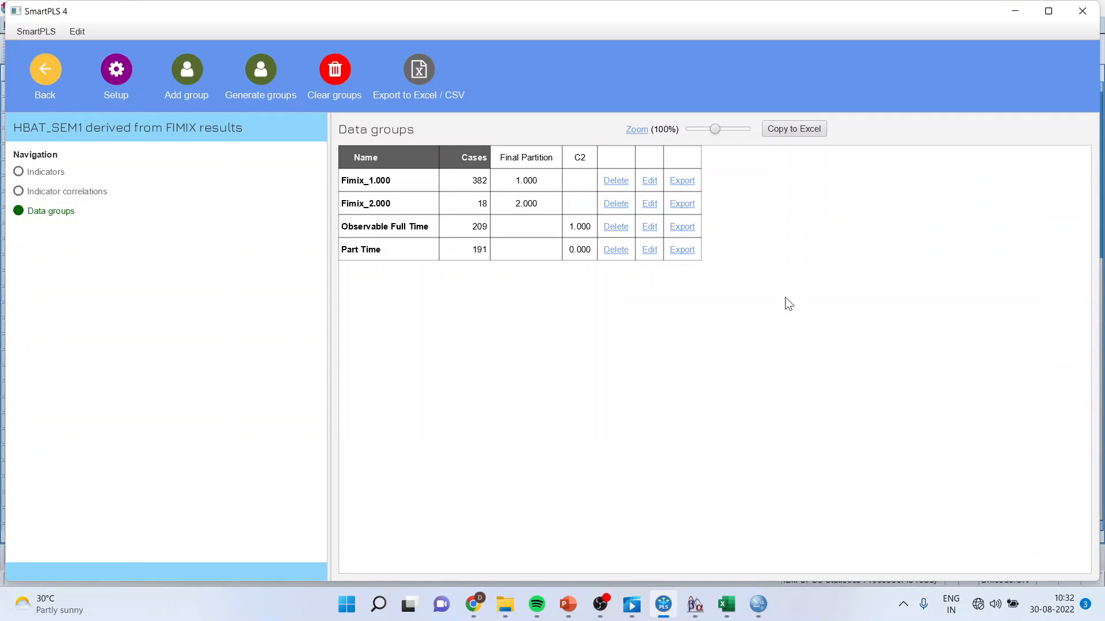
# Rename the Part Time data group as Observable Part Time, and compare the names of the observable and Fimix groups.
pyautogui.click(650, 250)
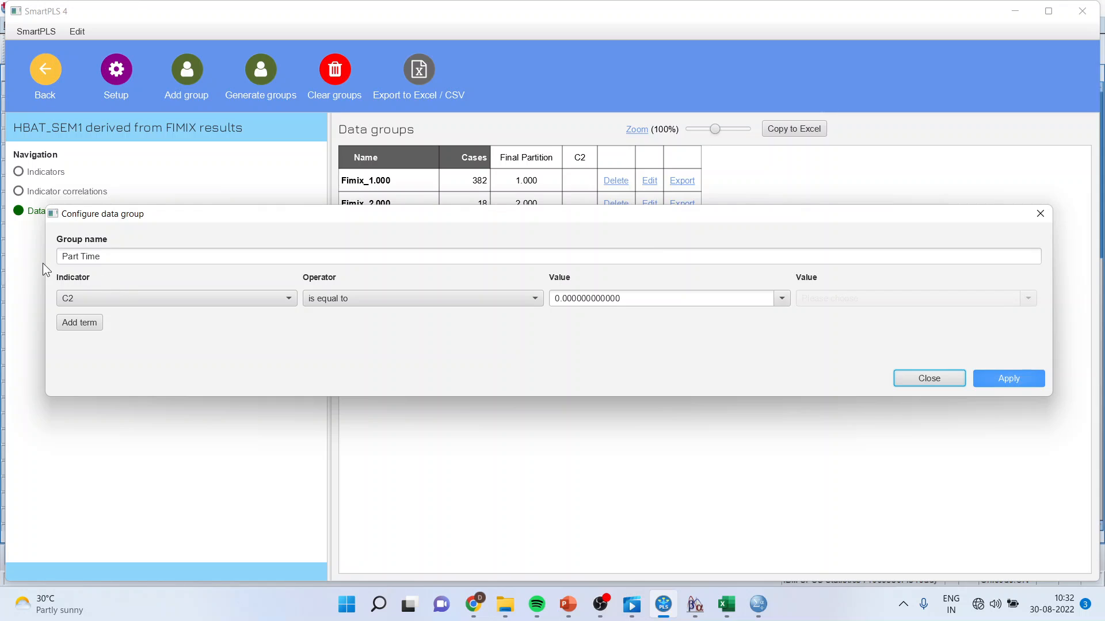
pyautogui.click(63, 257)
pyautogui.write('O')
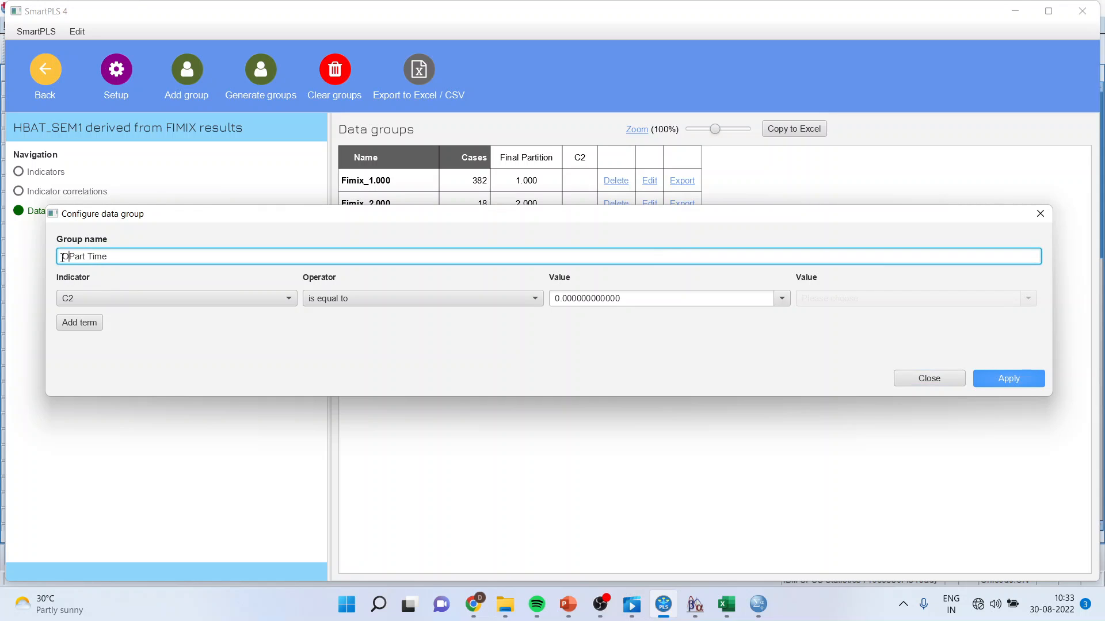
pyautogui.write('bservable')
pyautogui.click(1026, 378)
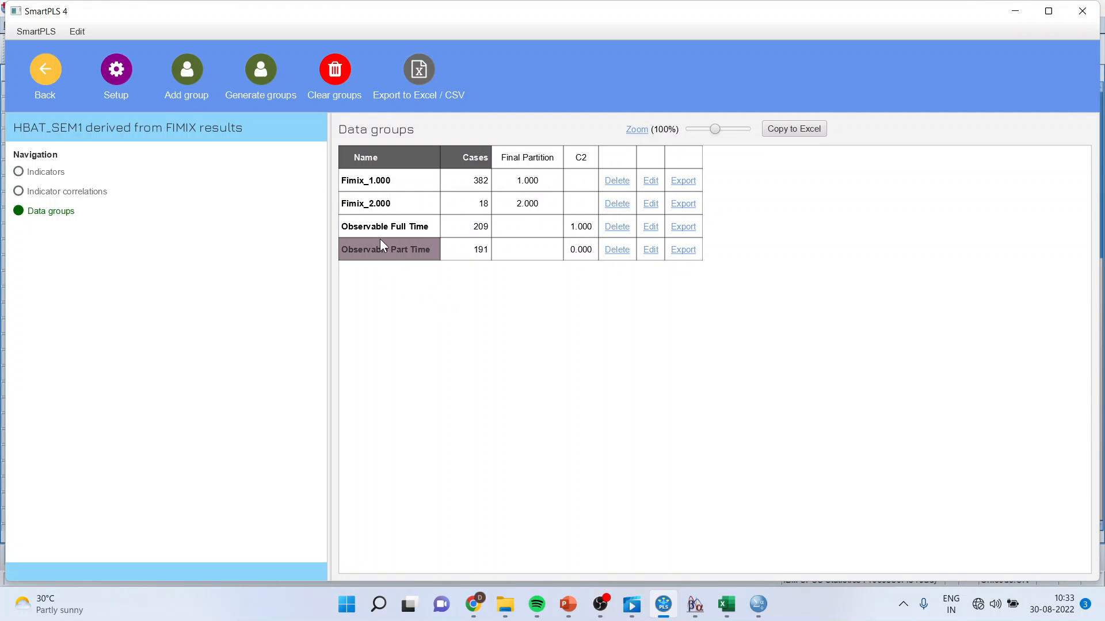
pyautogui.moveTo(382, 228); pyautogui.dragTo(383, 249)
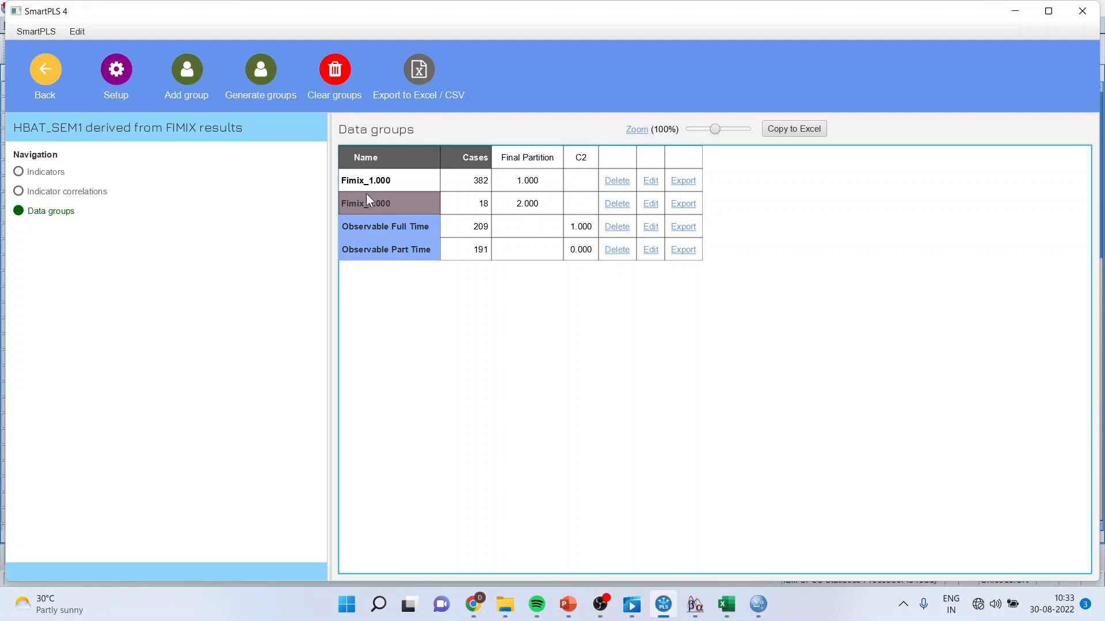
pyautogui.moveTo(368, 182); pyautogui.dragTo(386, 205)
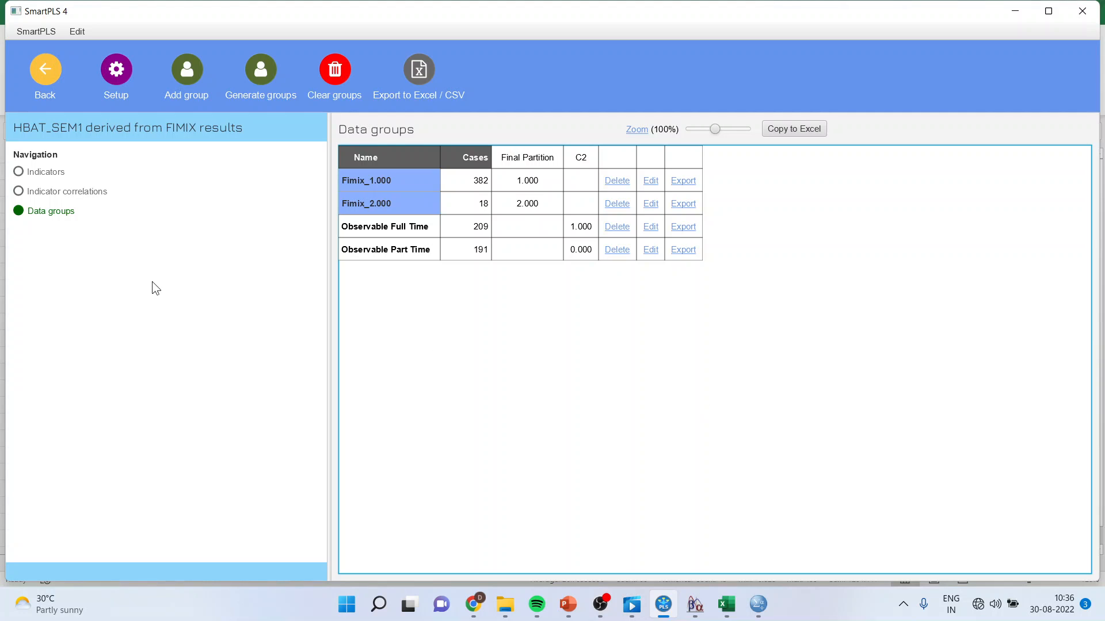
# Return to the workspace, open the HBAT model and assign it the dataset "HBAT_SEM1 derived from FIMIX results".
pyautogui.click(45, 70)
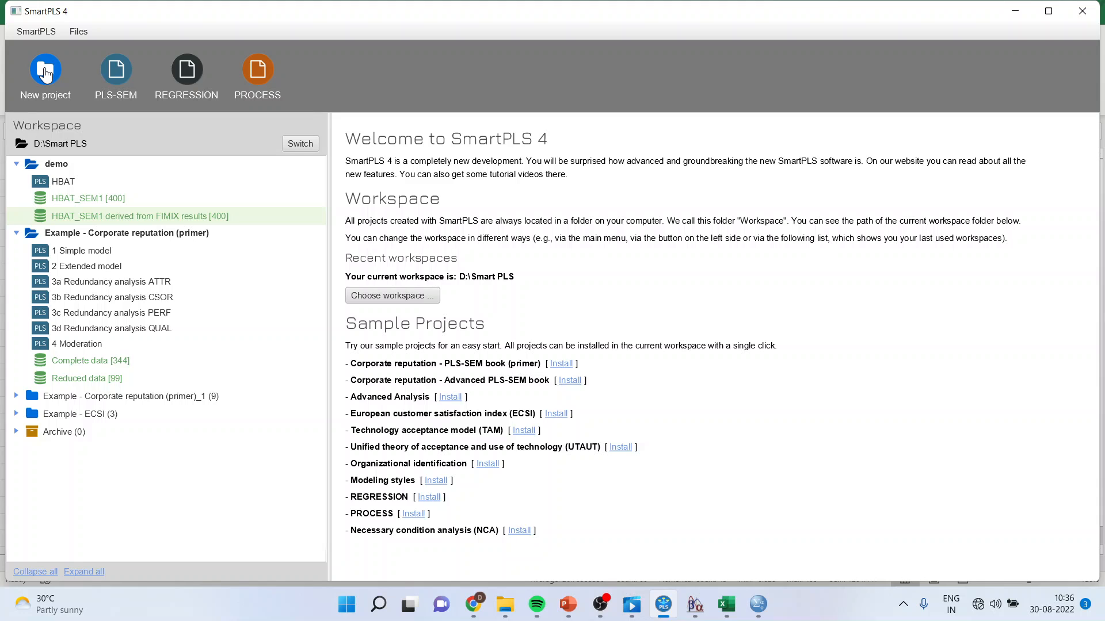
pyautogui.doubleClick(182, 216)
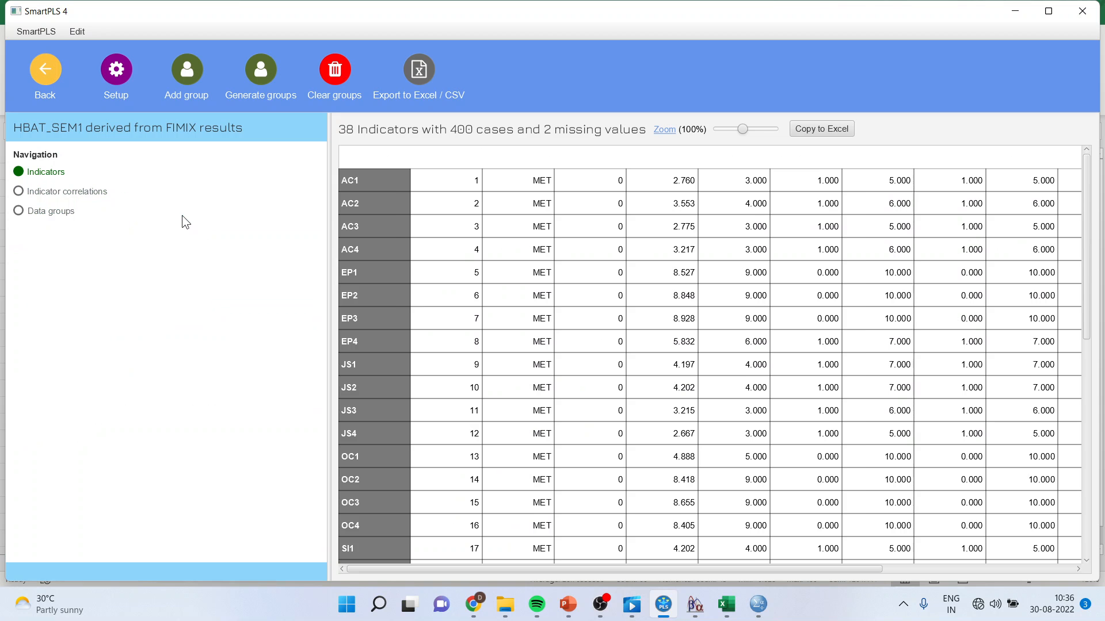
pyautogui.click(45, 70)
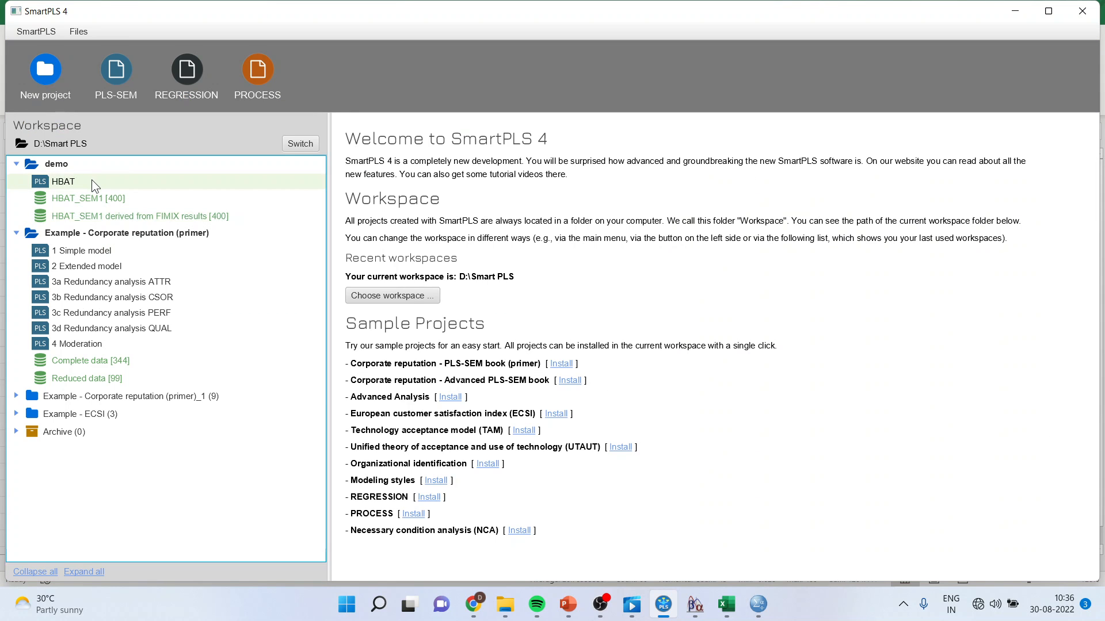
pyautogui.doubleClick(91, 181)
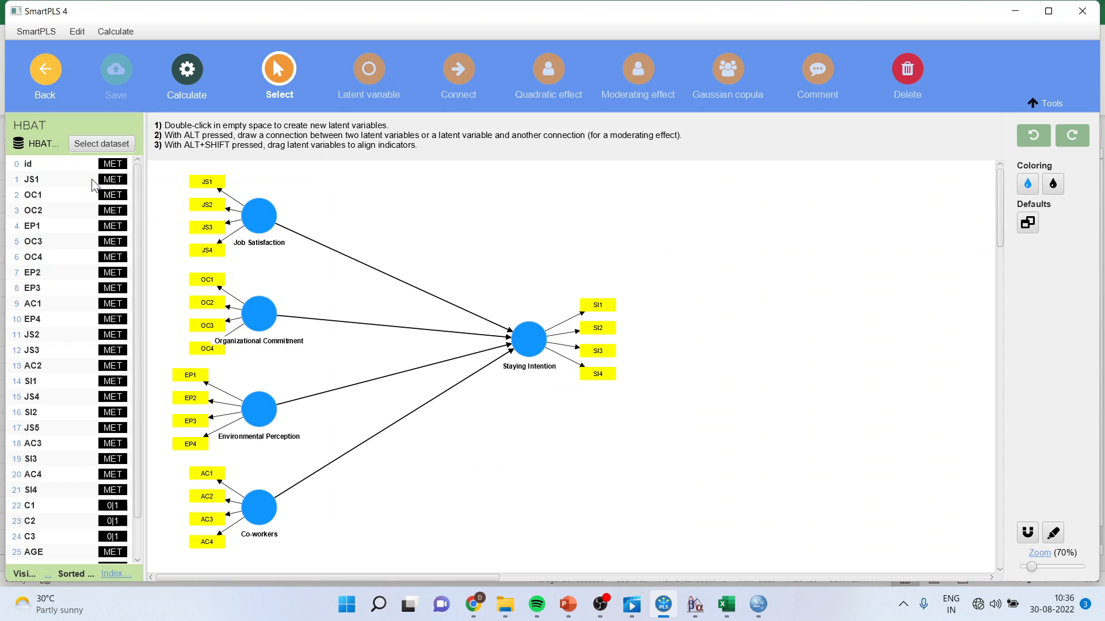
pyautogui.click(93, 145)
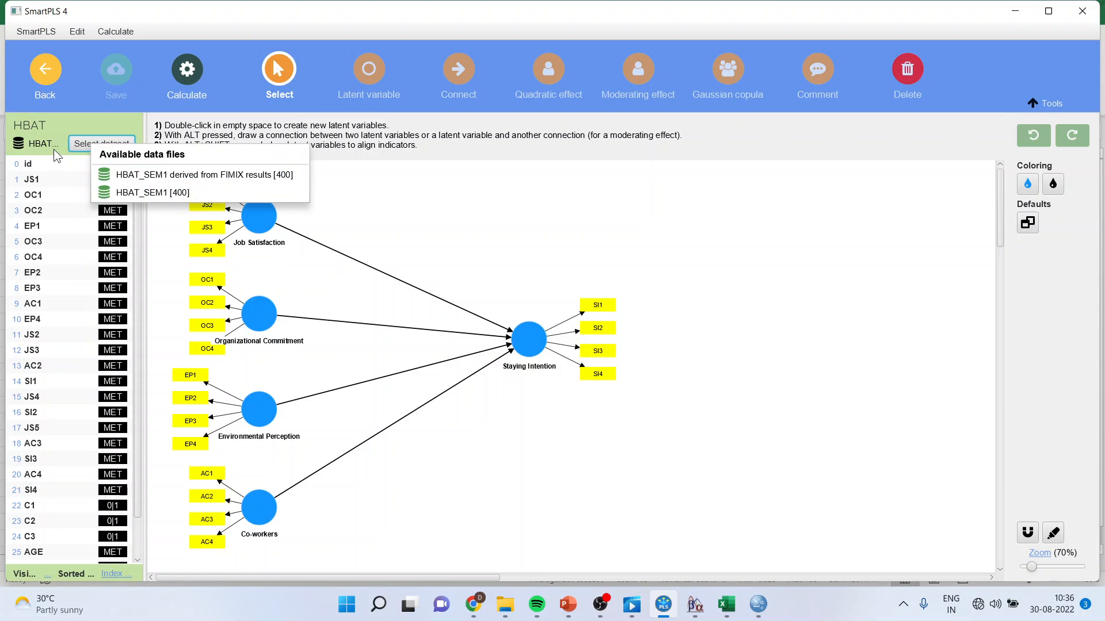
pyautogui.click(184, 175)
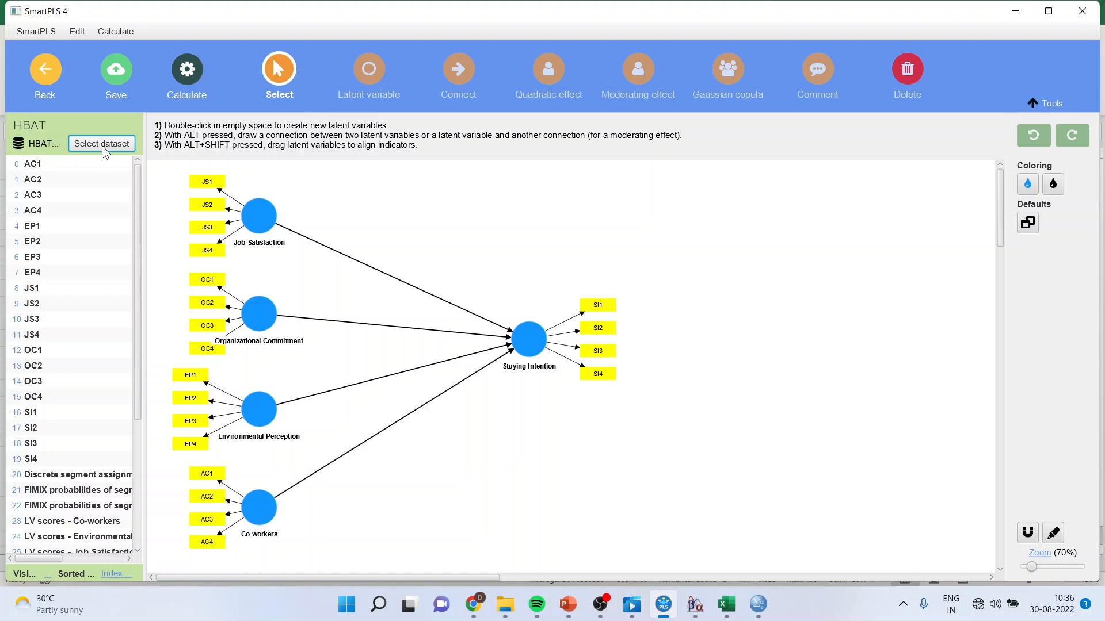
# Run Bootstrapping on the HBAT model for the base data set and the groups Fimix_1.000 and Fimix_2.000.
pyautogui.click(184, 83)
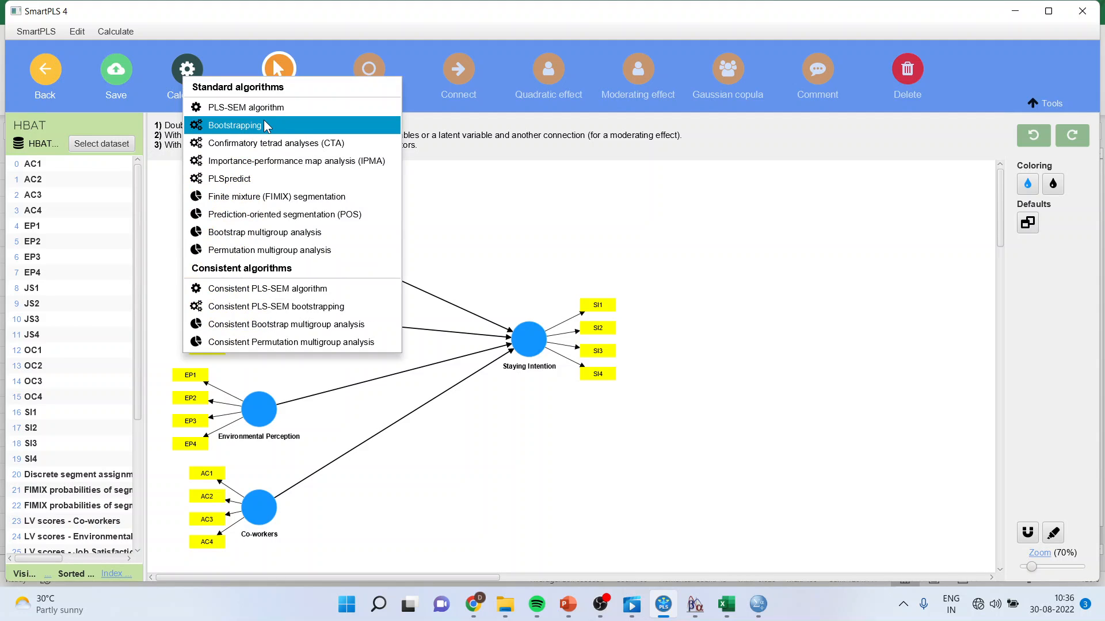
pyautogui.click(236, 125)
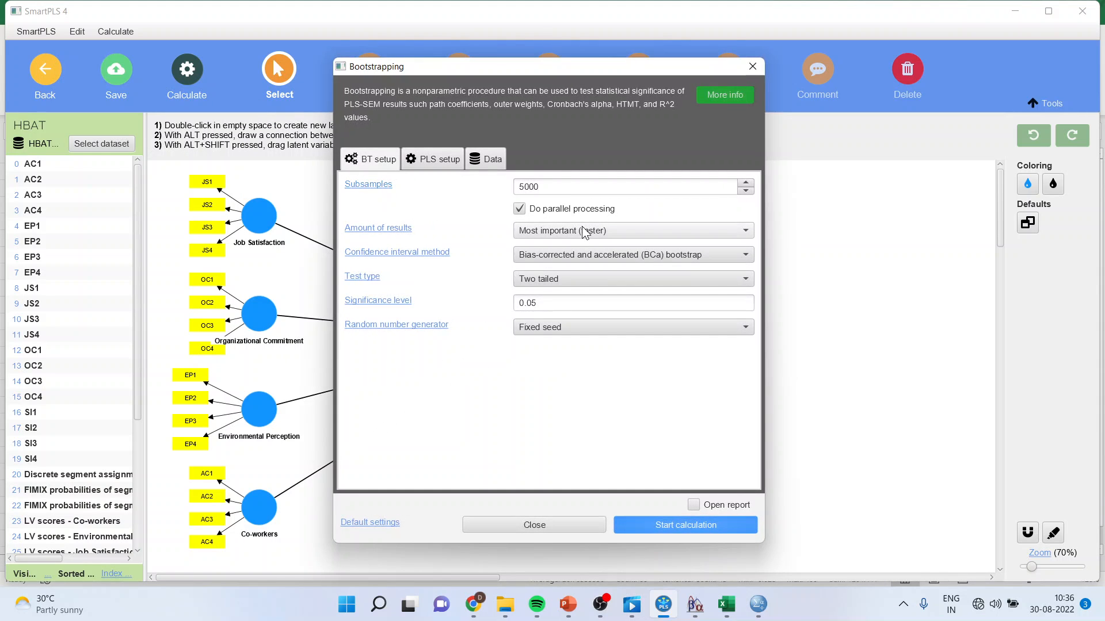
pyautogui.click(497, 163)
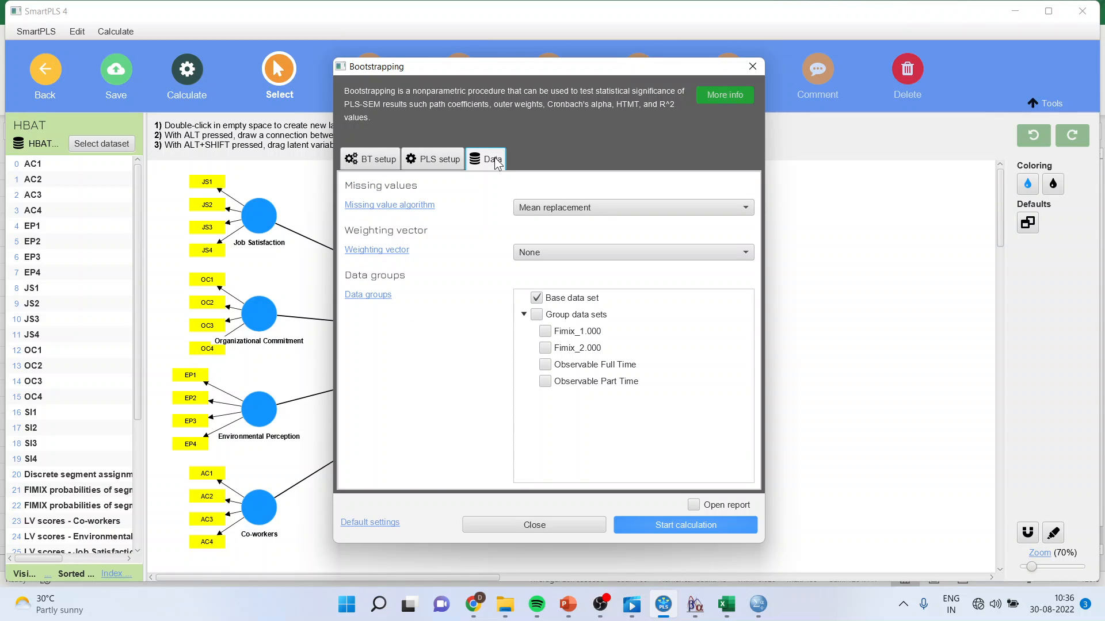
pyautogui.click(545, 331)
pyautogui.click(545, 347)
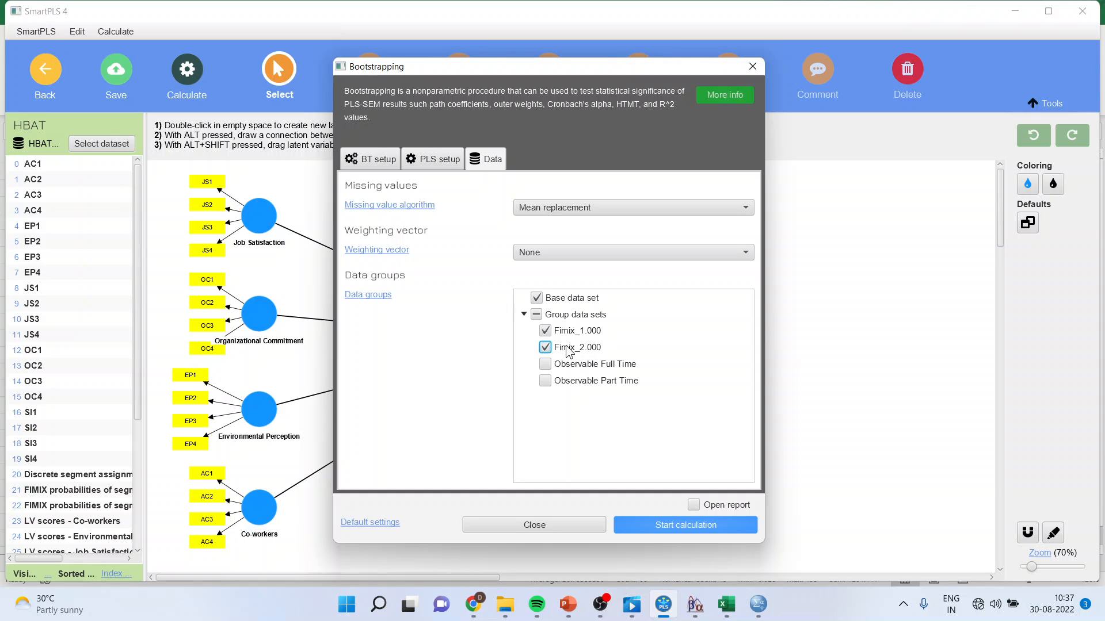
pyautogui.click(666, 527)
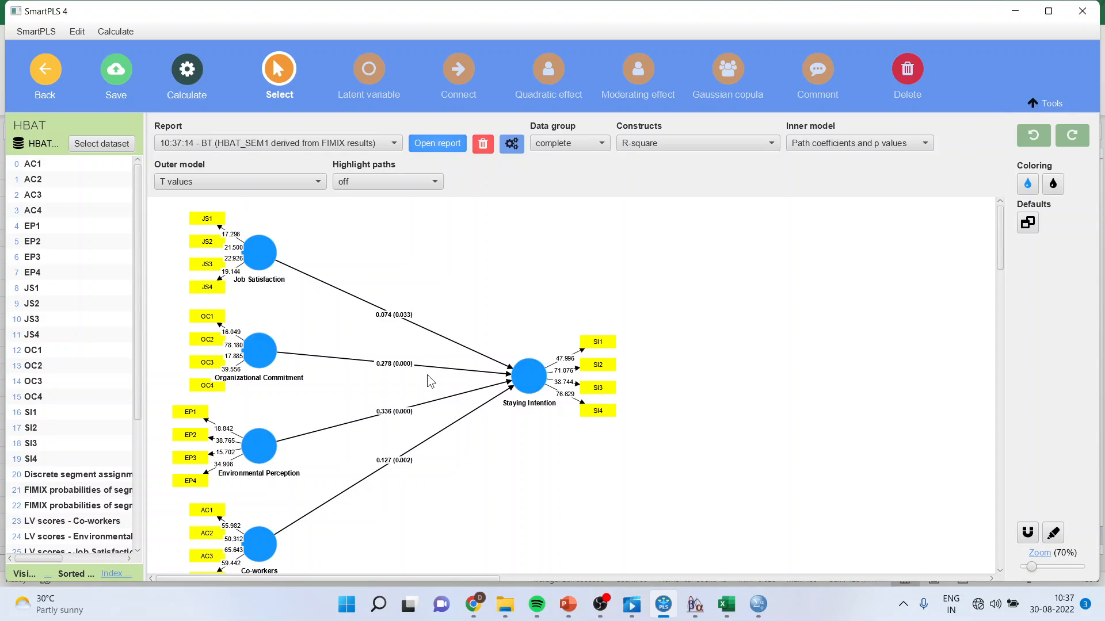
# View the bootstrapped path coefficients and p values in the model diagram for Fimix_1.000 and Fimix_2.000.
pyautogui.click(595, 144)
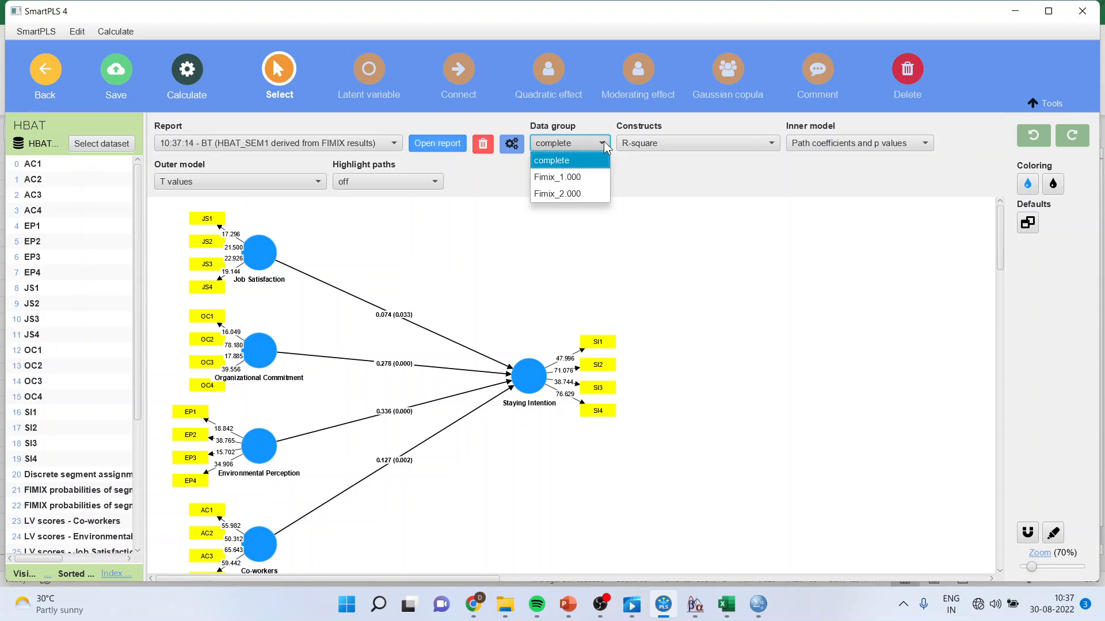
pyautogui.click(596, 178)
pyautogui.click(596, 179)
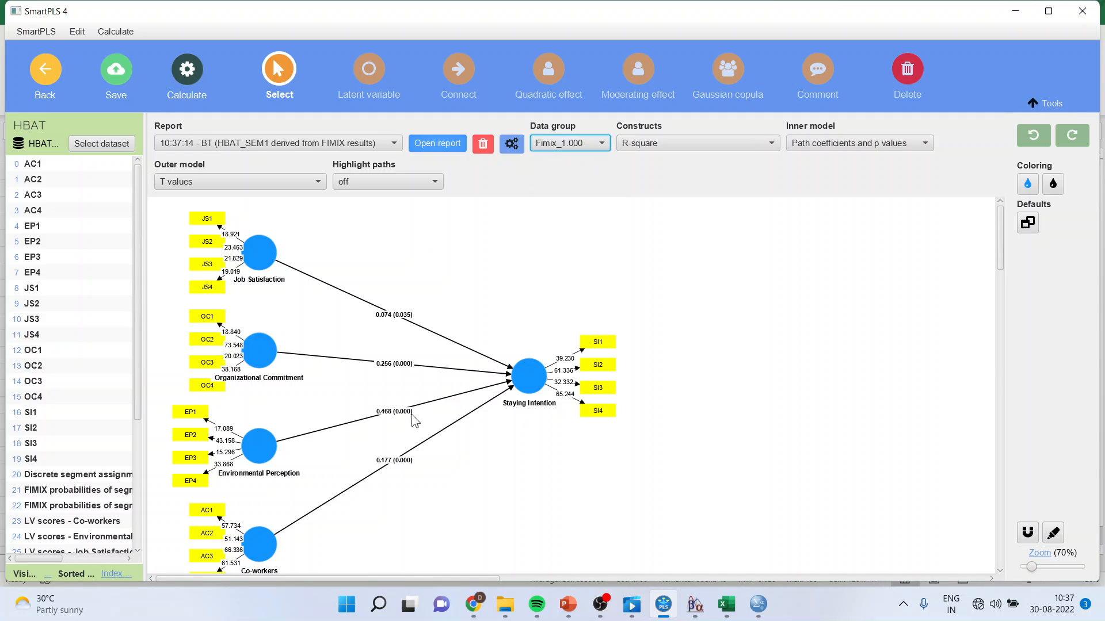
pyautogui.click(601, 144)
pyautogui.click(591, 194)
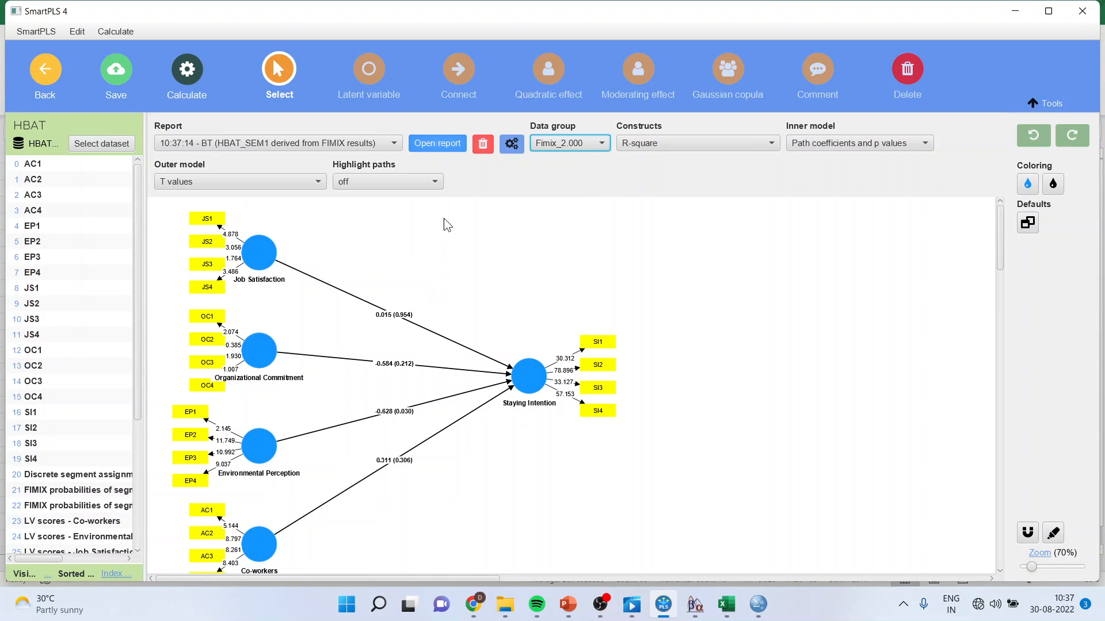
# Open the bootstrapping report and view its graphical output for the complete, Fimix_1.000 and Fimix_2.000 data groups.
pyautogui.click(440, 145)
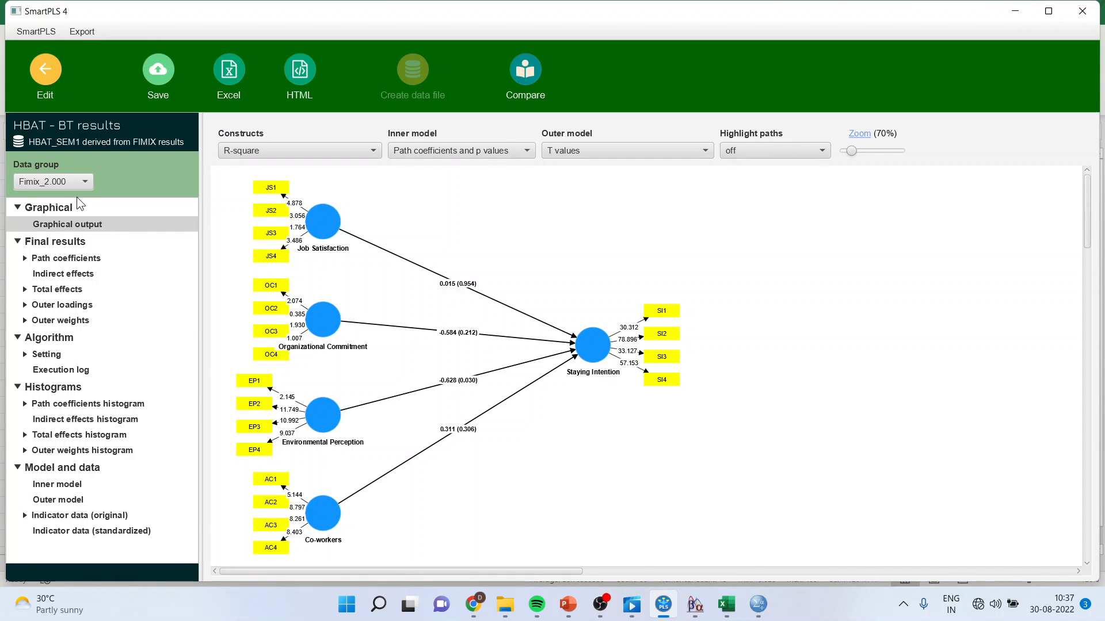
pyautogui.click(84, 181)
pyautogui.click(74, 200)
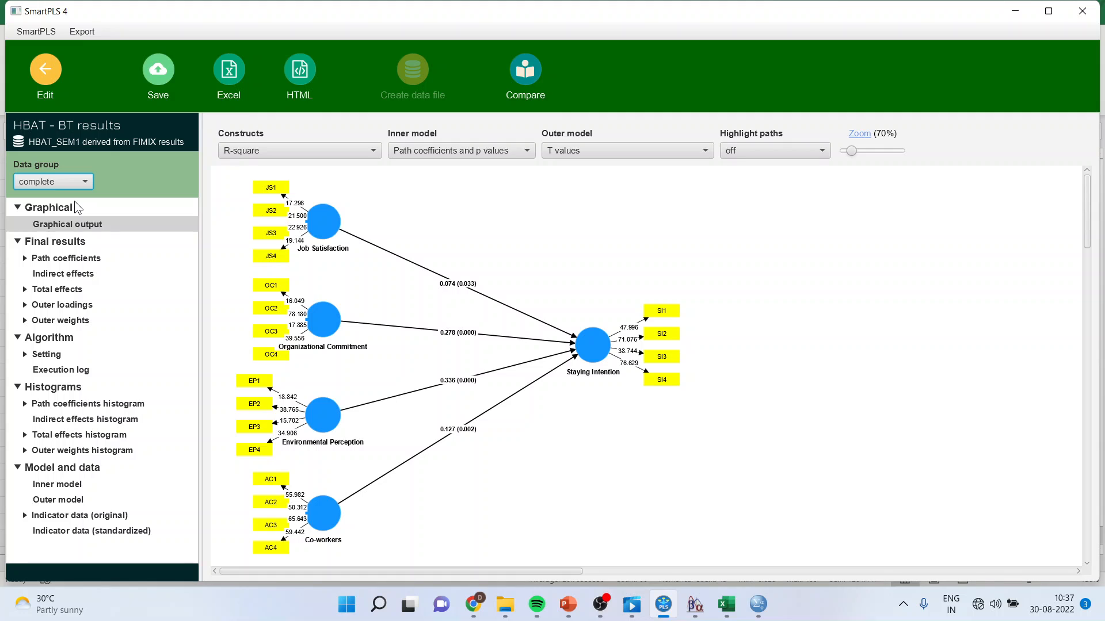
pyautogui.click(84, 180)
pyautogui.click(72, 217)
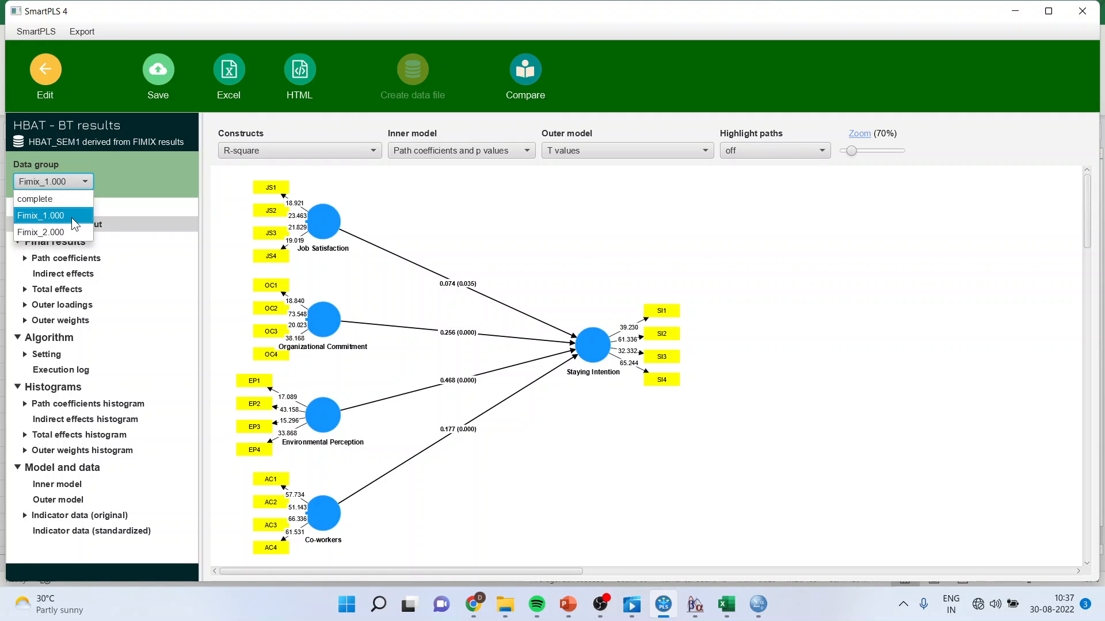
pyautogui.click(80, 186)
pyautogui.click(81, 230)
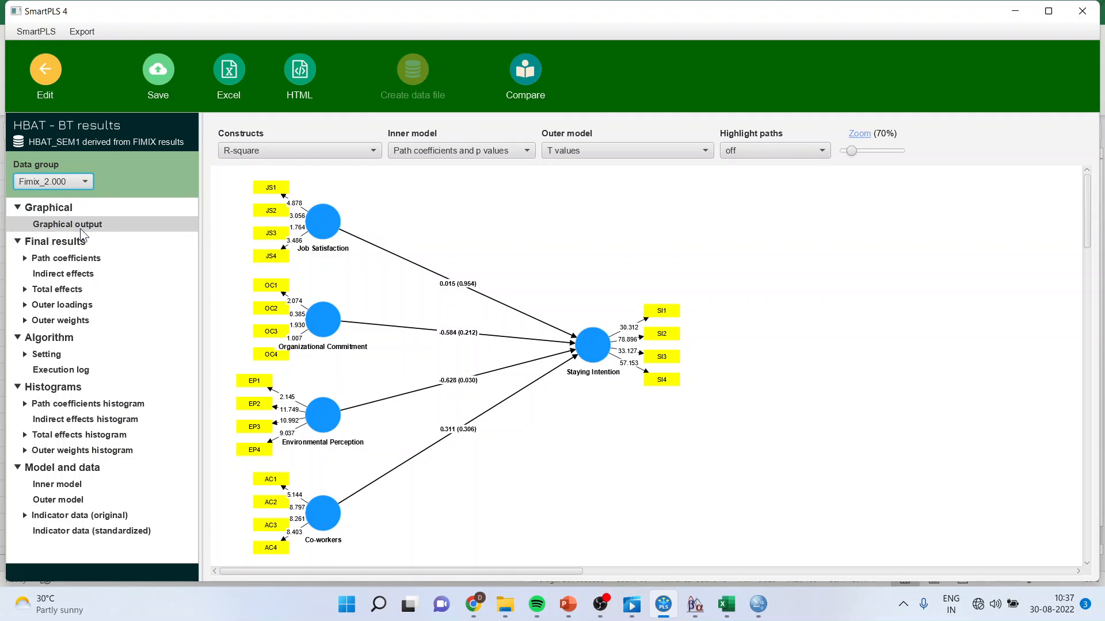
# Show the path coefficients table with mean, STDEV, T values and p values for the complete data group.
pyautogui.click(76, 258)
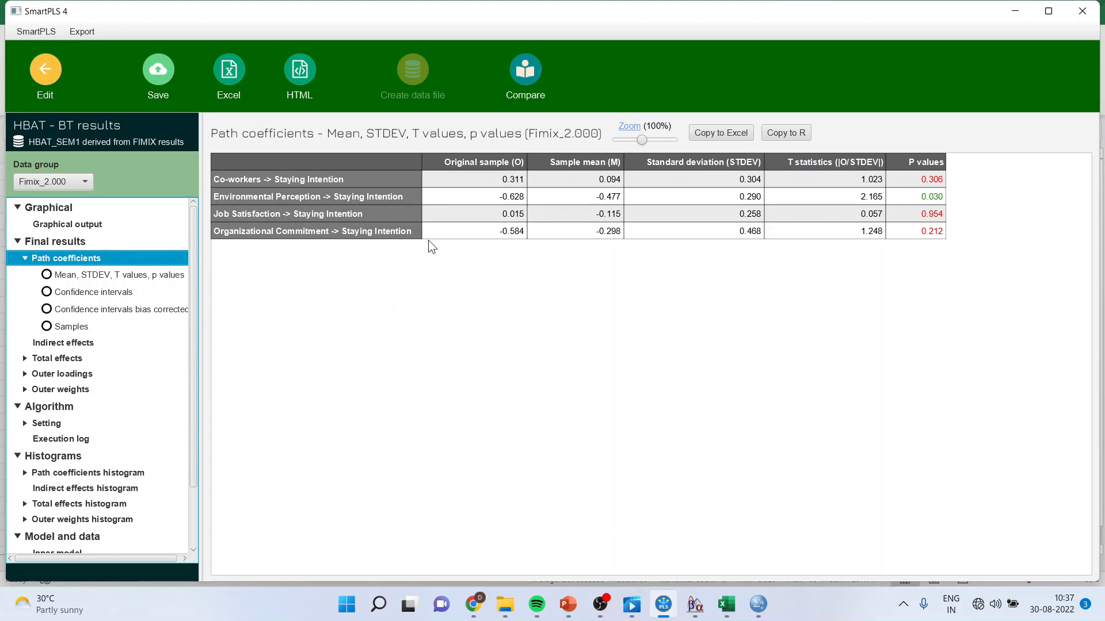
pyautogui.click(81, 180)
pyautogui.click(77, 193)
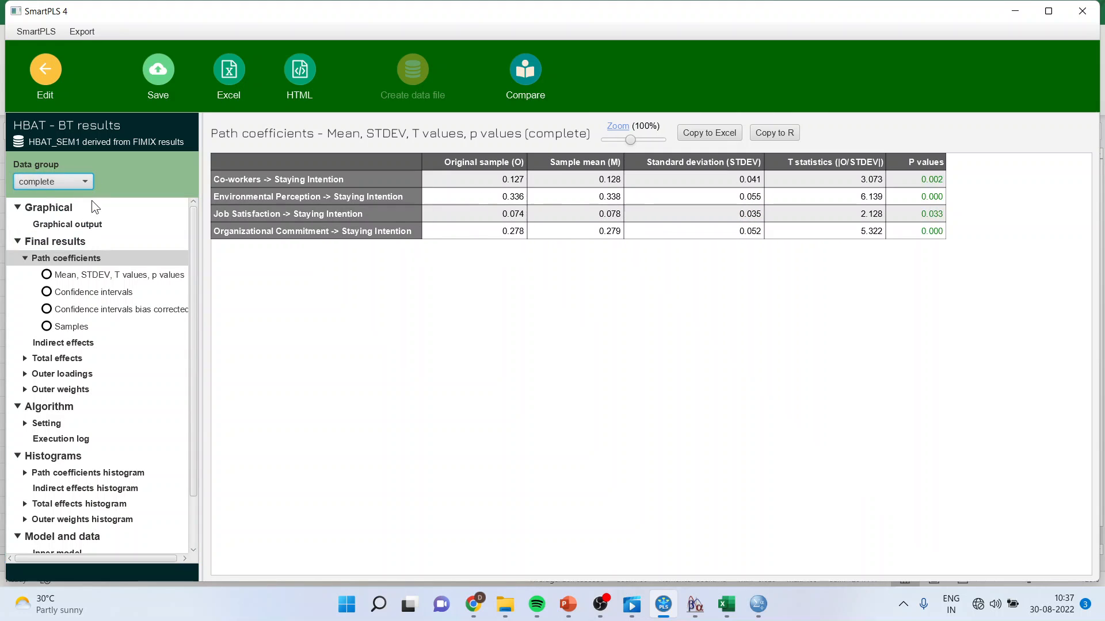
pyautogui.click(117, 273)
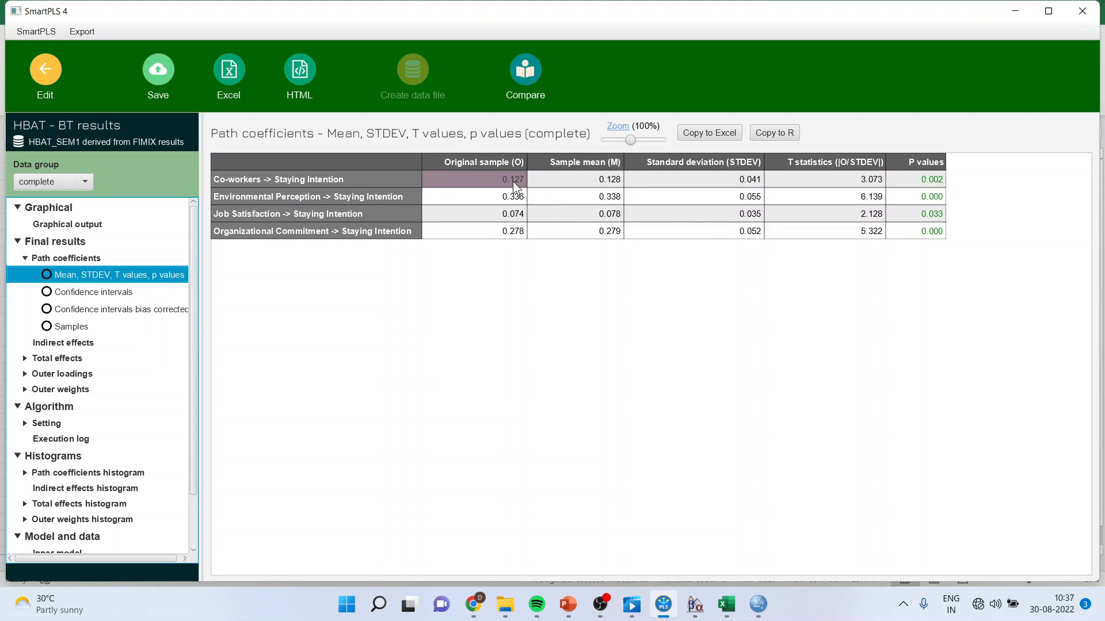
# Switch to the "reporting FIMIX" workbook in Excel and widen the Original Sample and P Values columns of the Complete group.
pyautogui.moveTo(730, 616)
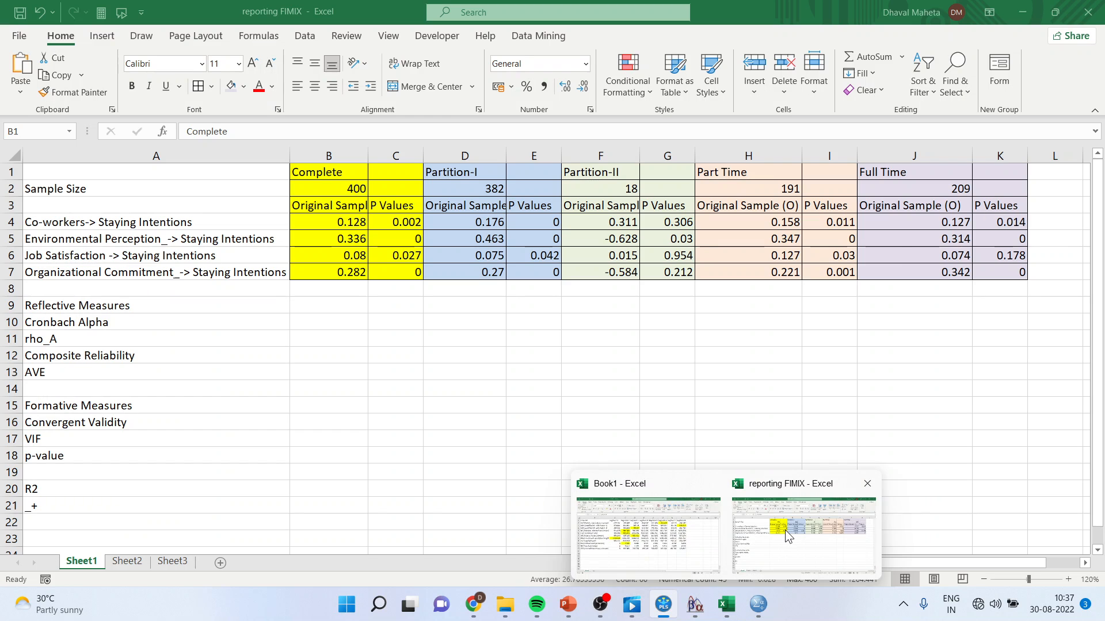
pyautogui.click(804, 535)
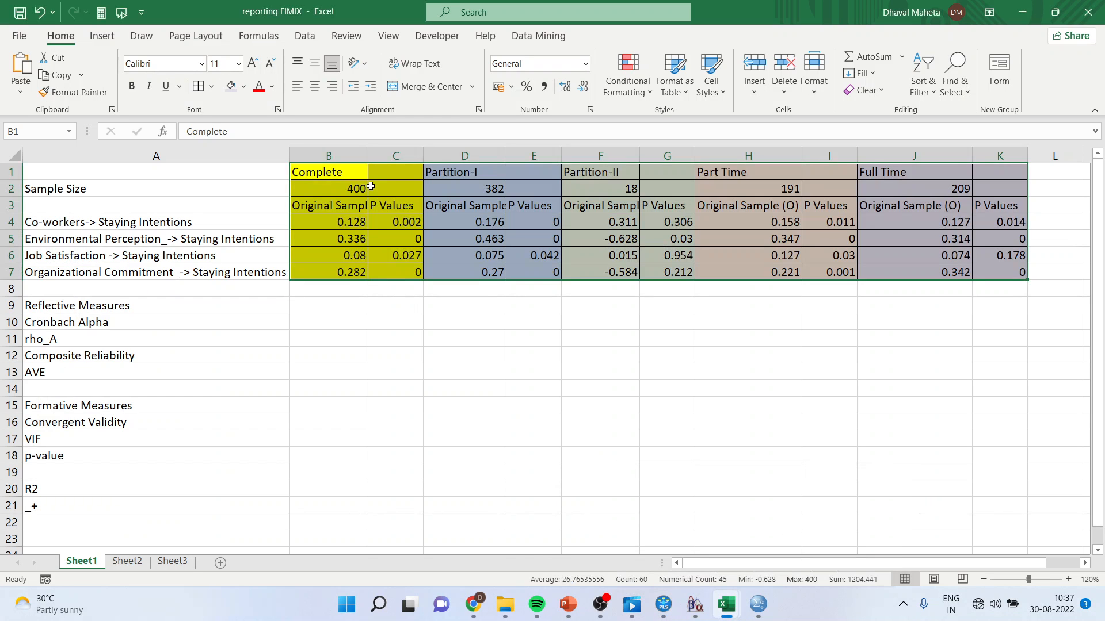
pyautogui.moveTo(367, 157); pyautogui.dragTo(483, 155)
pyautogui.click(509, 338)
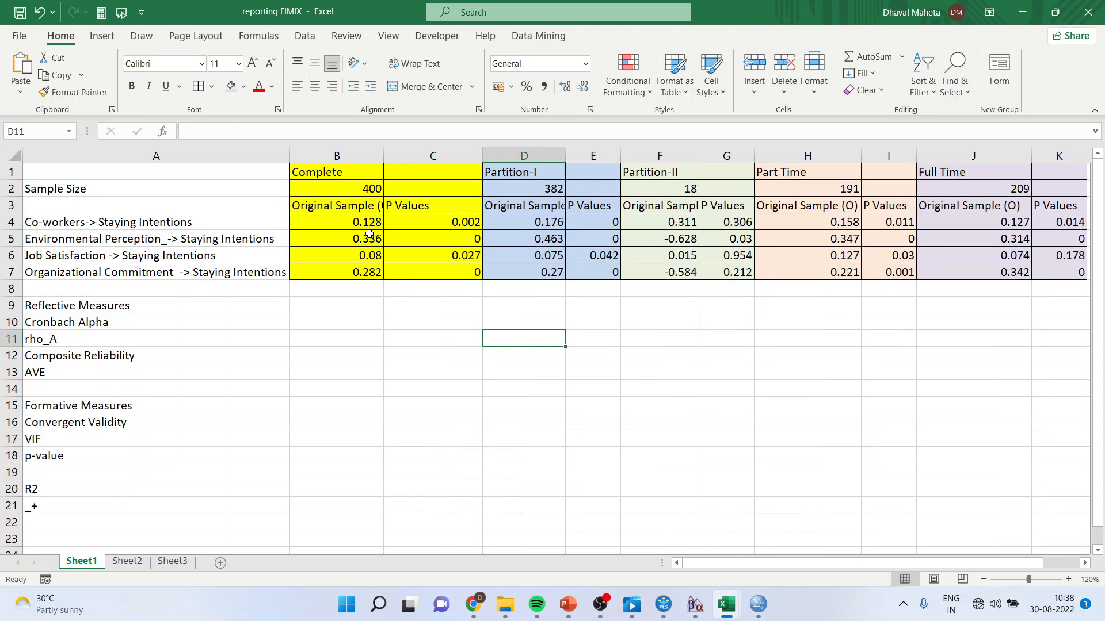
# Compare the Complete group's original sample values in the workbook with the complete data group's coefficients in SmartPLS.
pyautogui.moveTo(166, 223); pyautogui.dragTo(166, 274)
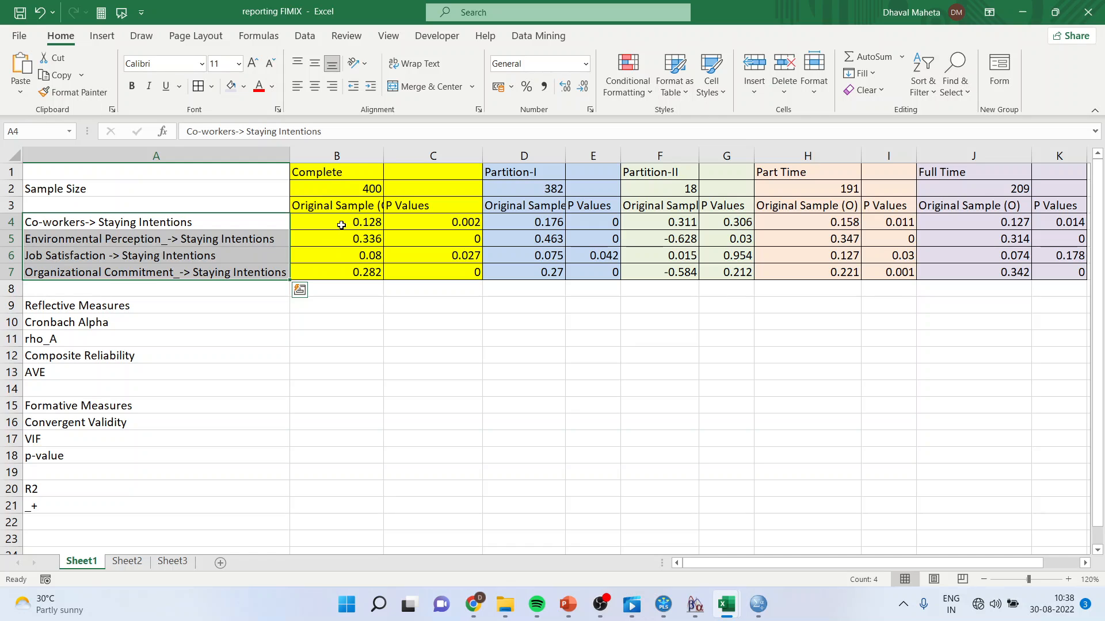
pyautogui.moveTo(339, 226); pyautogui.dragTo(342, 273)
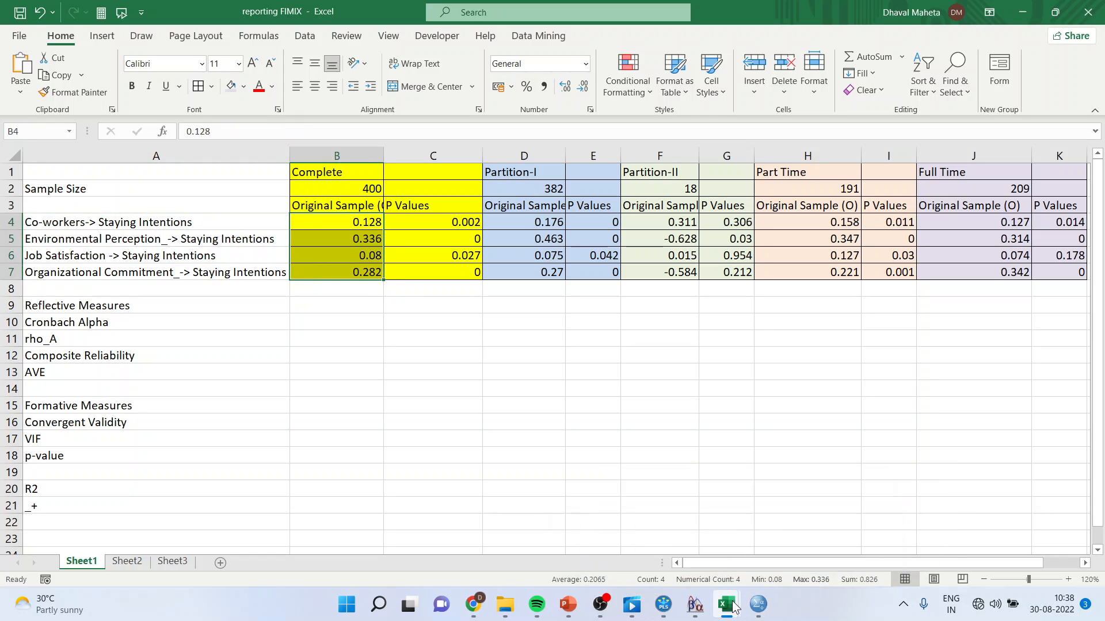
pyautogui.moveTo(663, 604)
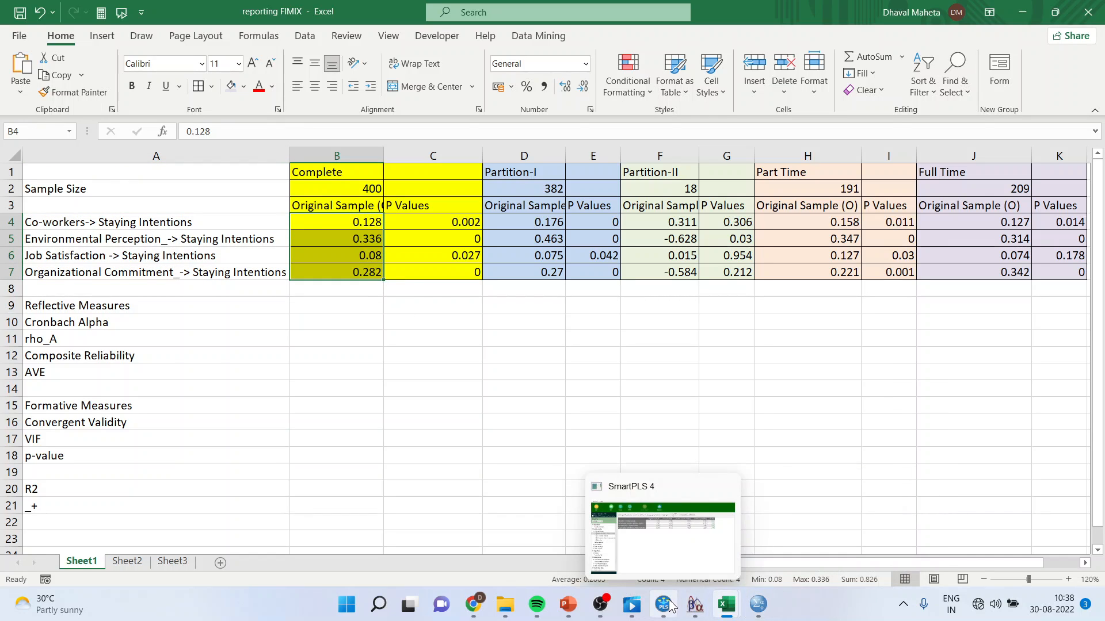
pyautogui.click(671, 551)
pyautogui.moveTo(455, 179); pyautogui.dragTo(452, 230)
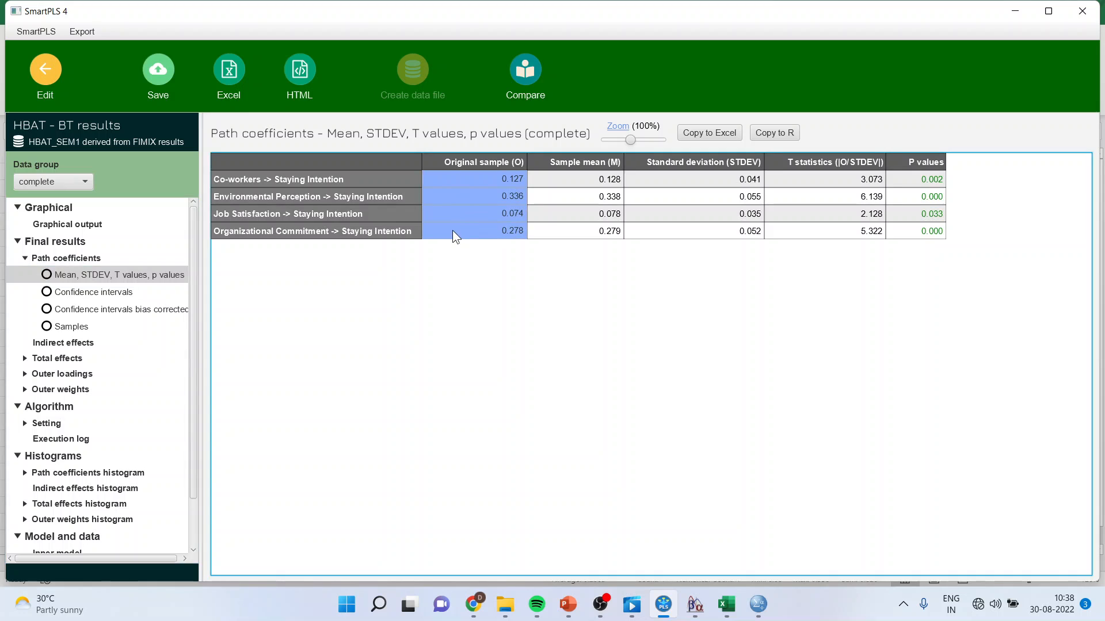
# Match the complete data group's P values in the report with cells C4:C7 of the Excel reporting workbook.
pyautogui.moveTo(925, 180); pyautogui.dragTo(924, 229)
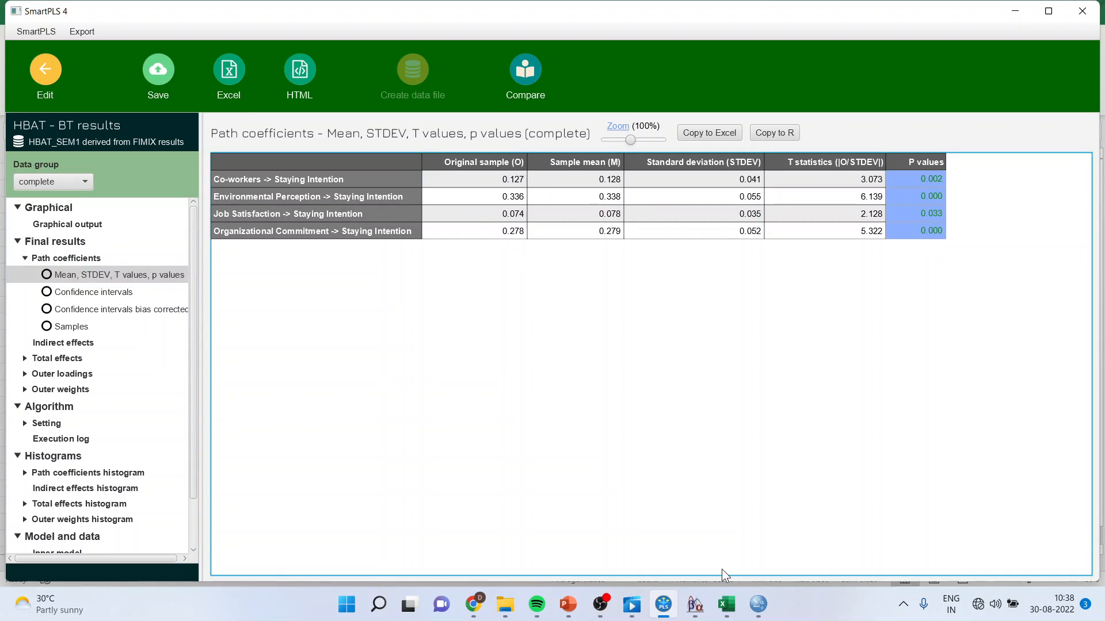
pyautogui.moveTo(729, 586)
pyautogui.click(797, 559)
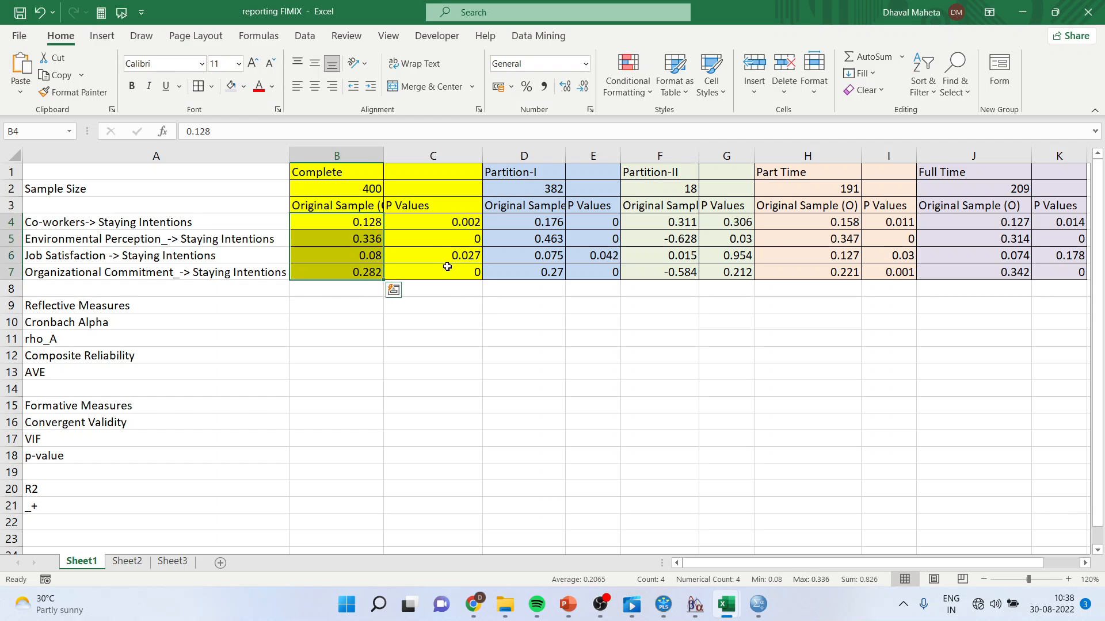
pyautogui.moveTo(449, 222); pyautogui.dragTo(446, 275)
pyautogui.write('0.002 0 0.027 0')
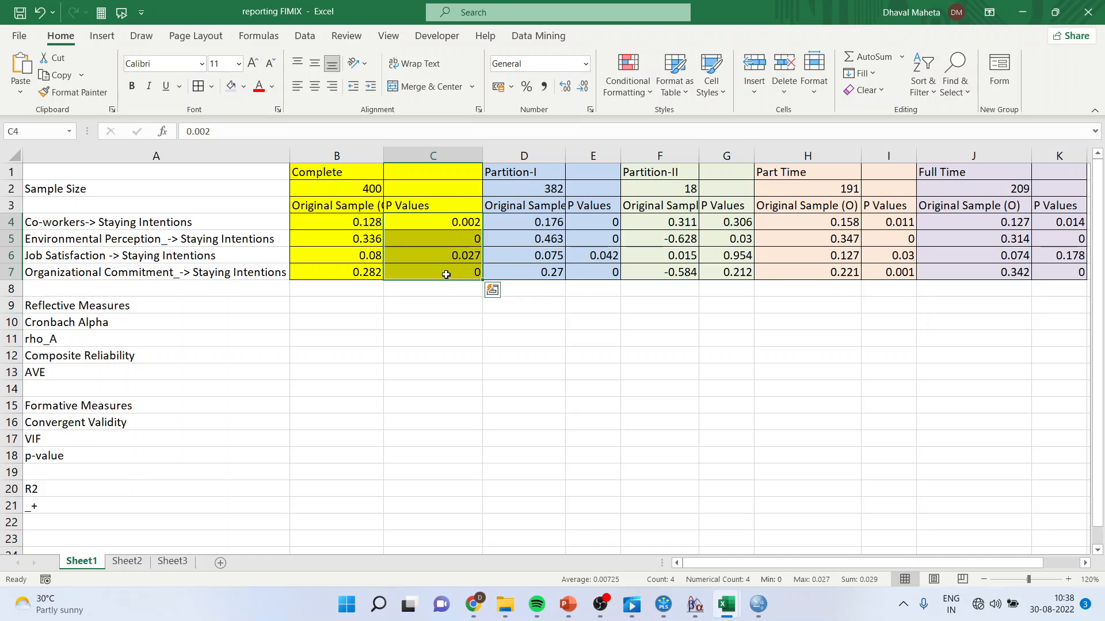
# Switch to SmartPLS, show the Fimix_1.000 path coefficients and compare them with the Partition-I columns in the Excel workbook.
pyautogui.click(663, 608)
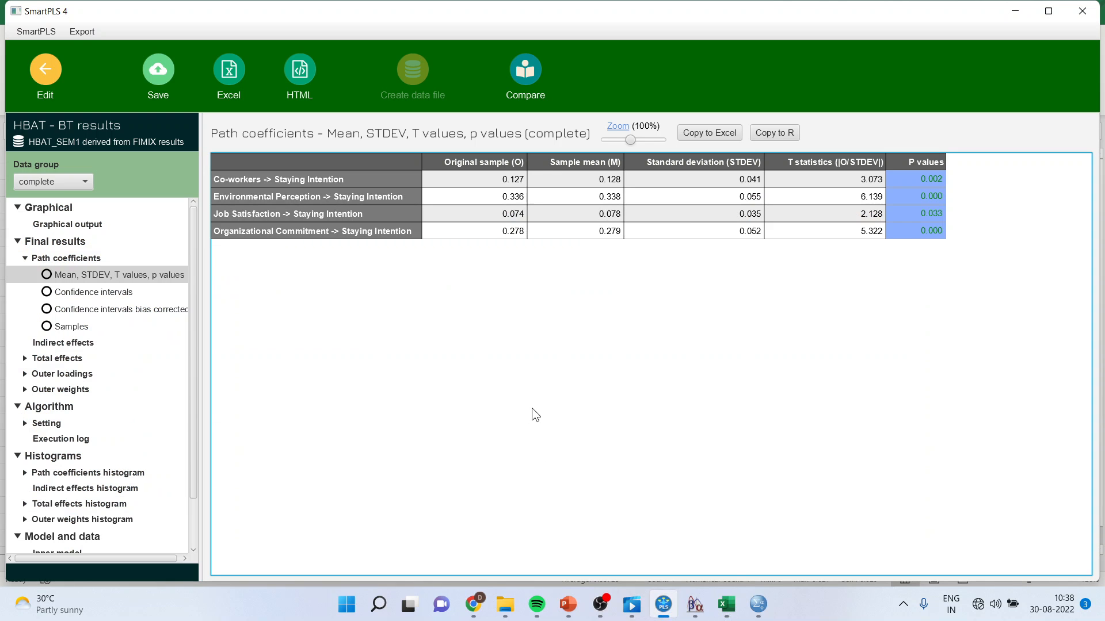
pyautogui.click(84, 180)
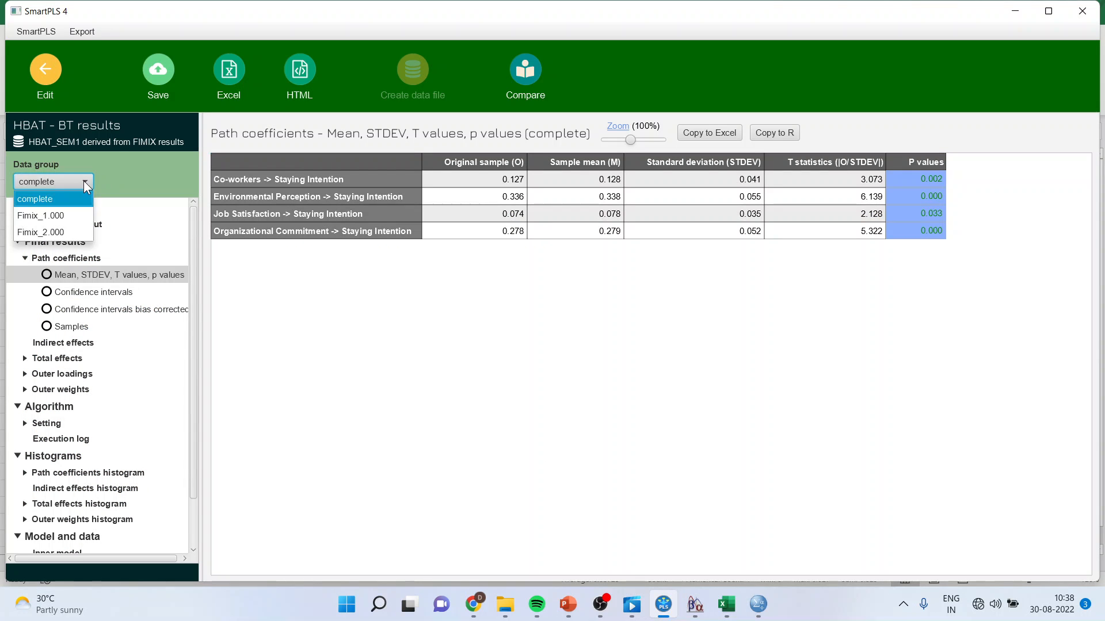
pyautogui.click(73, 211)
pyautogui.moveTo(485, 180); pyautogui.dragTo(484, 230)
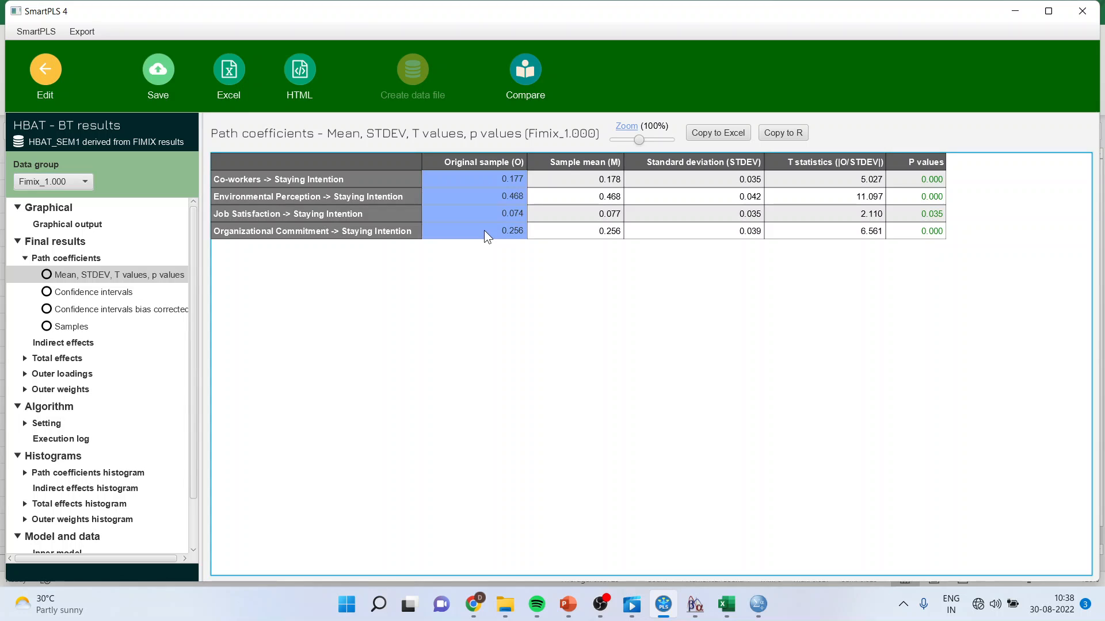
pyautogui.moveTo(724, 599)
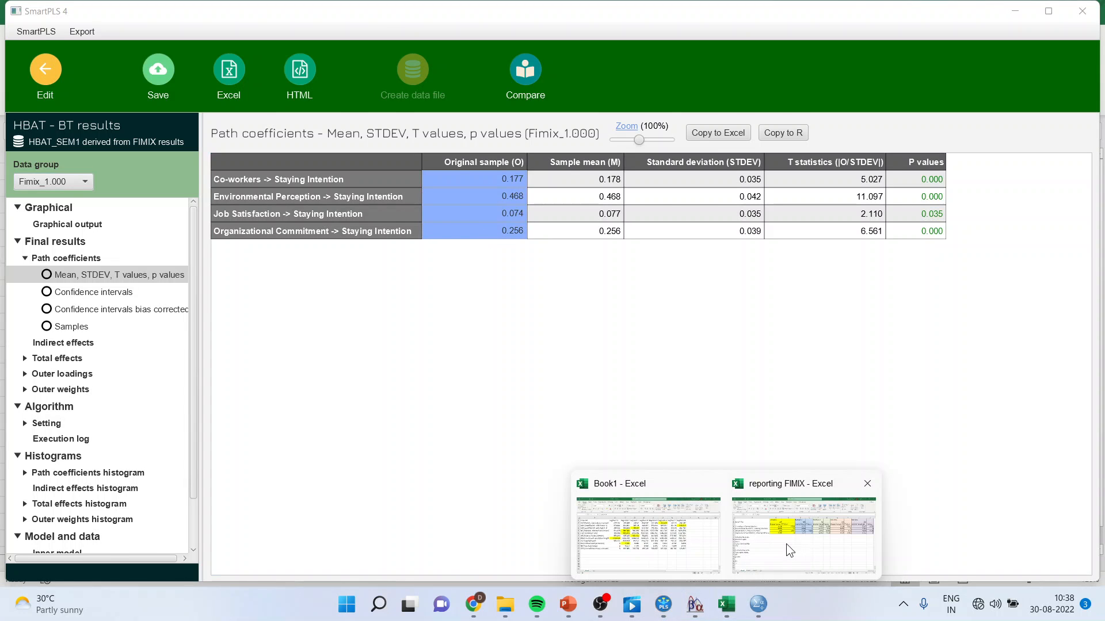
pyautogui.click(786, 544)
pyautogui.moveTo(543, 225); pyautogui.dragTo(542, 272)
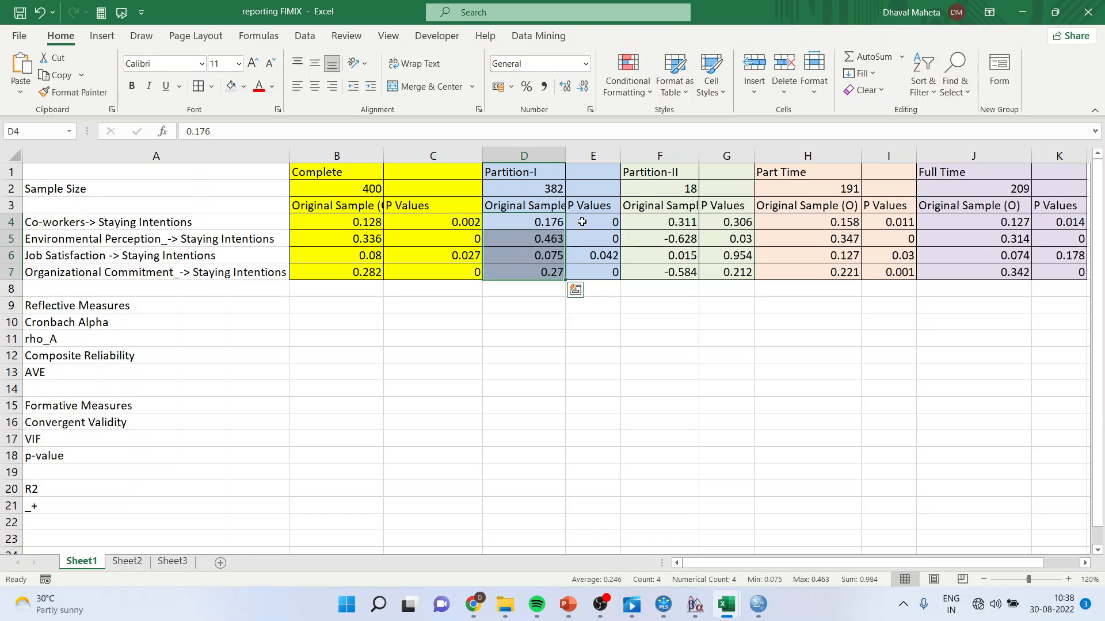
pyautogui.moveTo(581, 223); pyautogui.dragTo(580, 274)
# Switch to SmartPLS, show the Fimix_2.000 path coefficients and compare their original sample values with the Partition-II column in the Excel workbook.
pyautogui.click(664, 604)
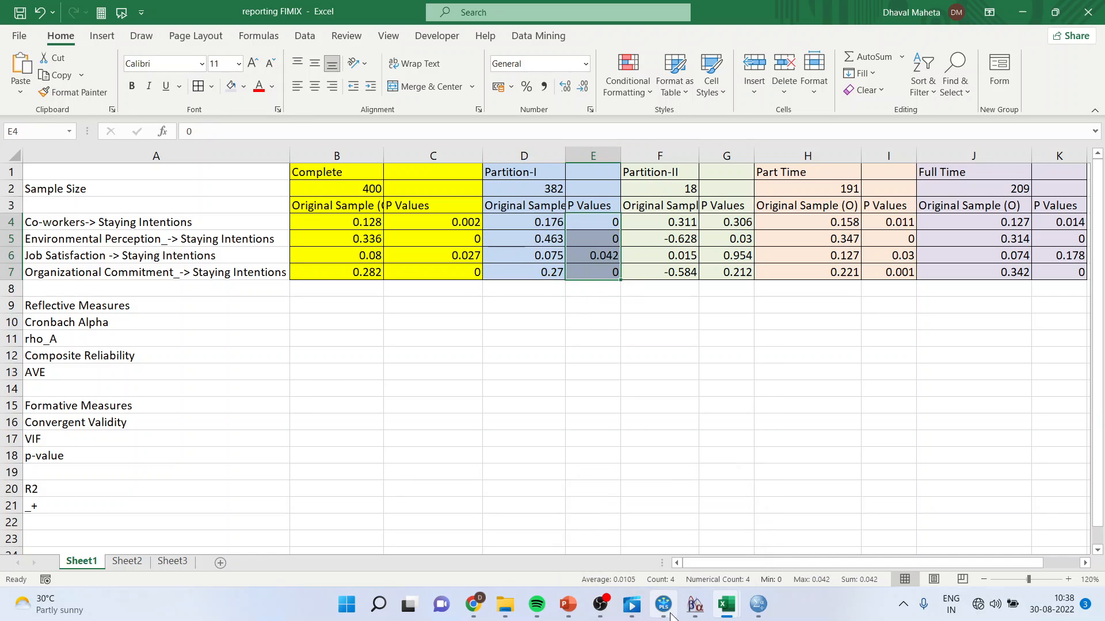
pyautogui.click(79, 179)
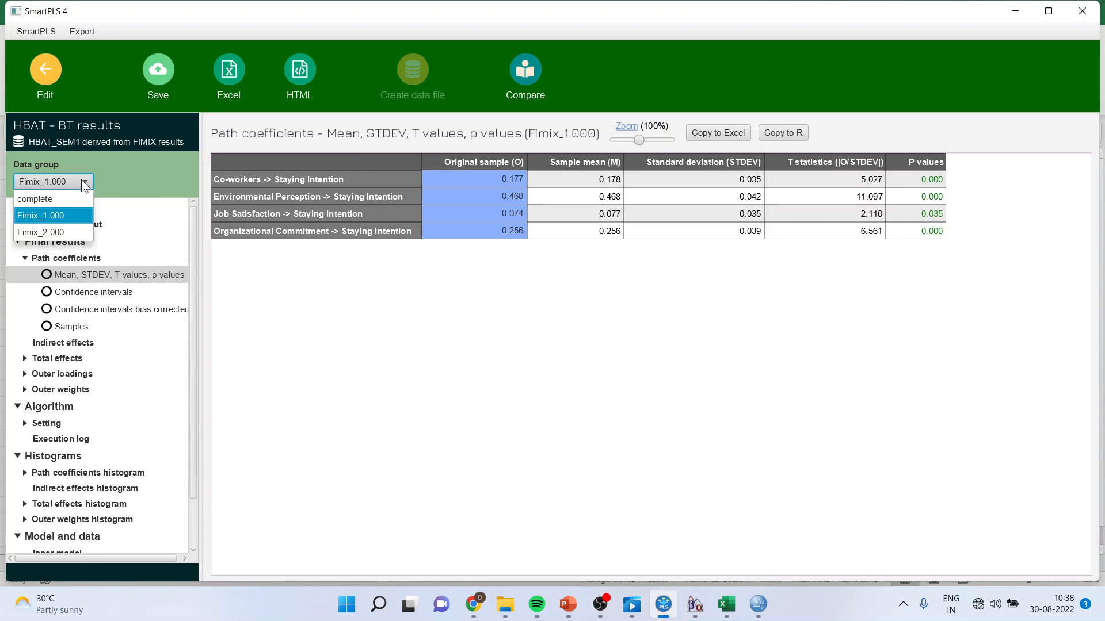
pyautogui.click(72, 226)
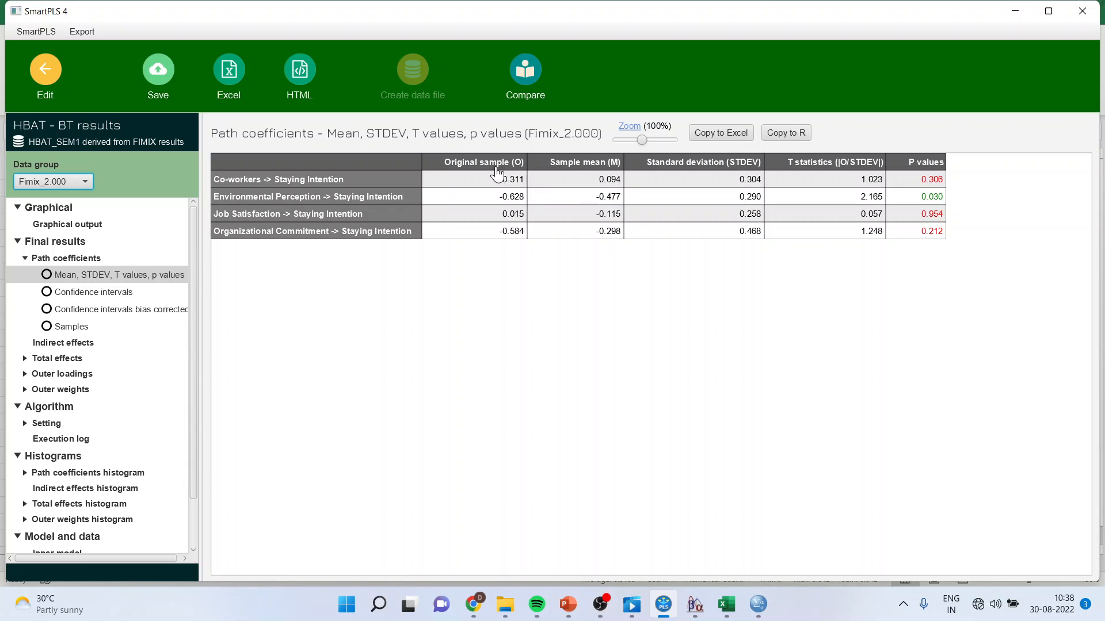
pyautogui.moveTo(495, 177); pyautogui.dragTo(500, 232)
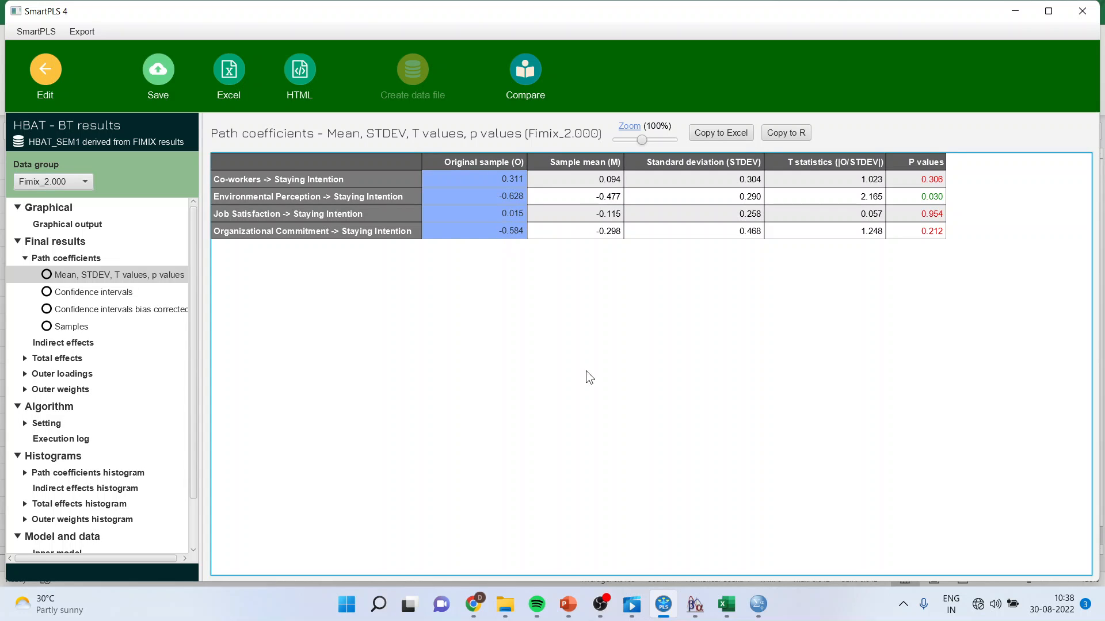
pyautogui.moveTo(720, 592)
pyautogui.click(758, 551)
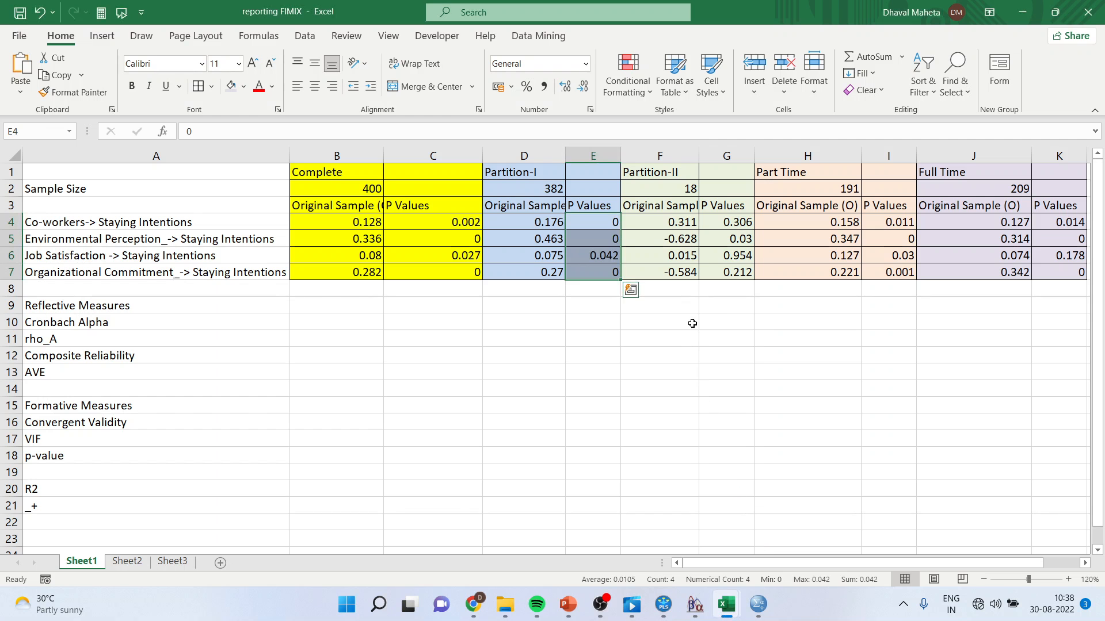
pyautogui.moveTo(677, 227); pyautogui.dragTo(678, 272)
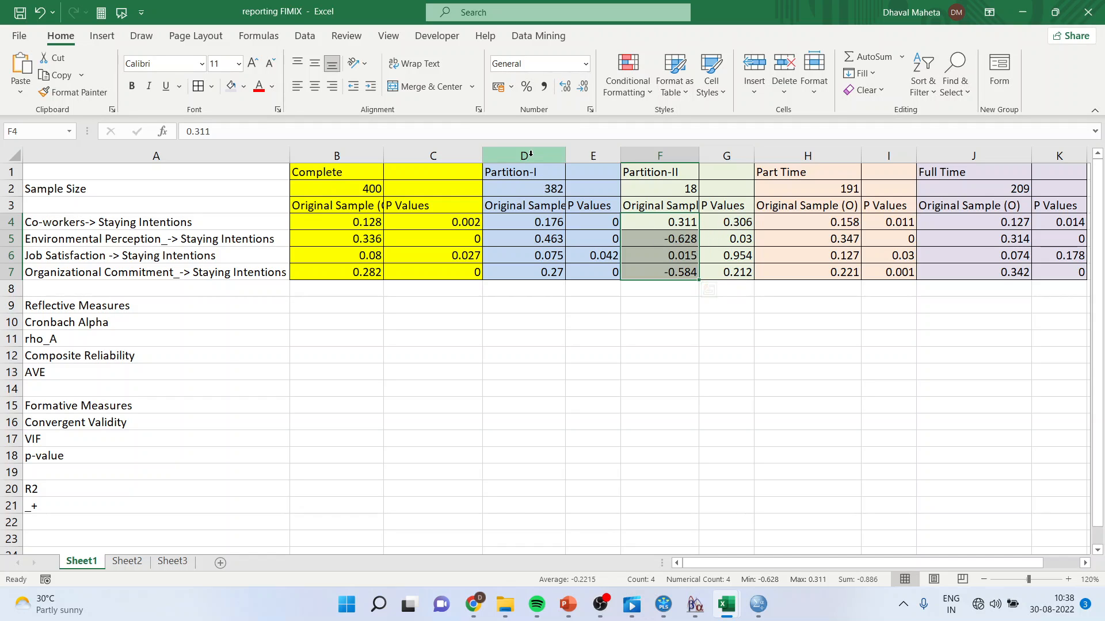
pyautogui.moveTo(532, 156); pyautogui.dragTo(703, 157)
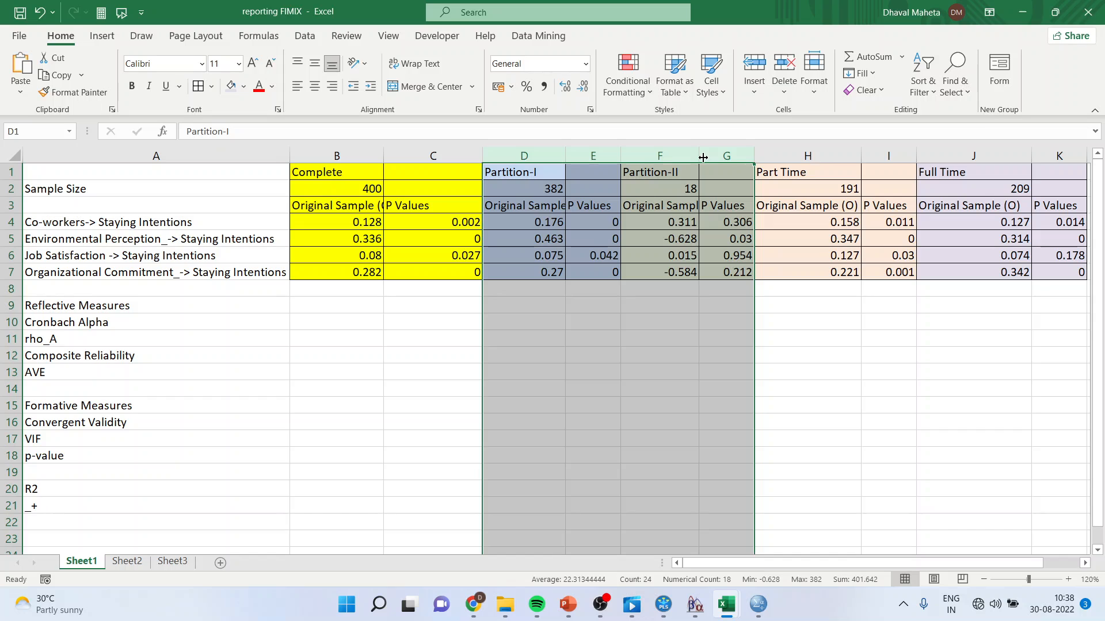
# Switch to SmartPLS and rerun bootstrapping on the model with the base data set, Observable Full Time and Observable Part Time, excluding both Fimix groups.
pyautogui.moveTo(664, 604)
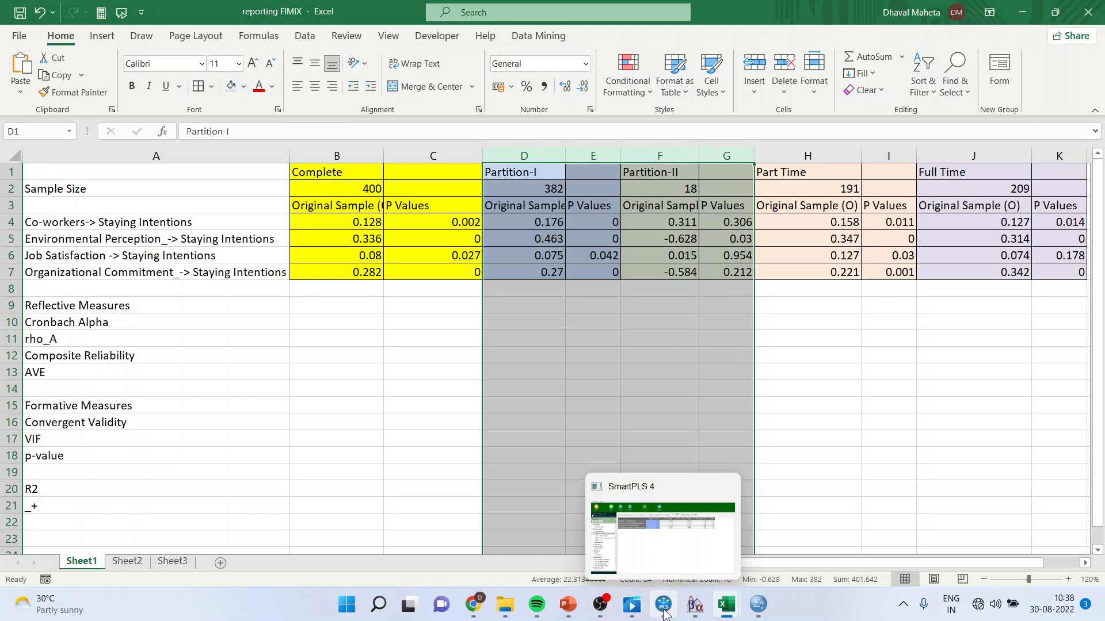
pyautogui.click(633, 510)
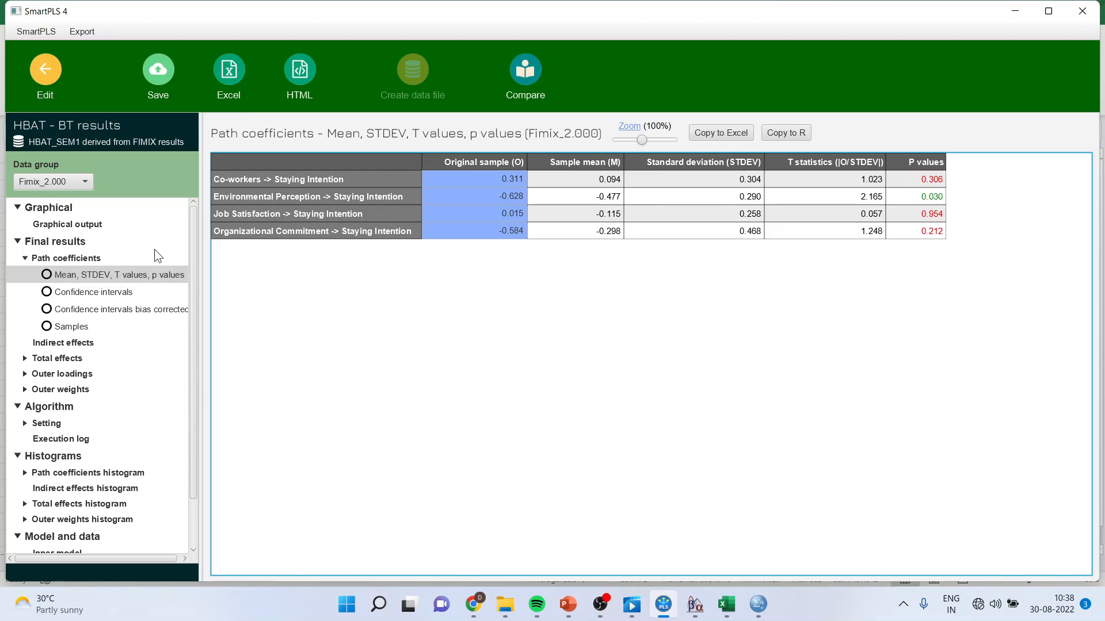
pyautogui.click(41, 80)
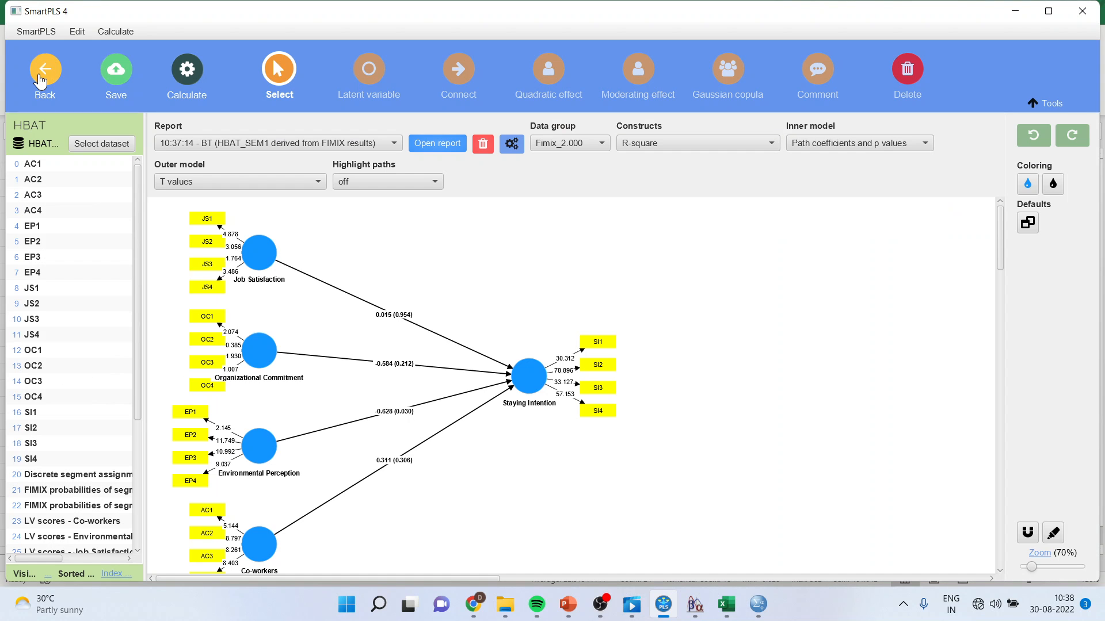
pyautogui.click(189, 75)
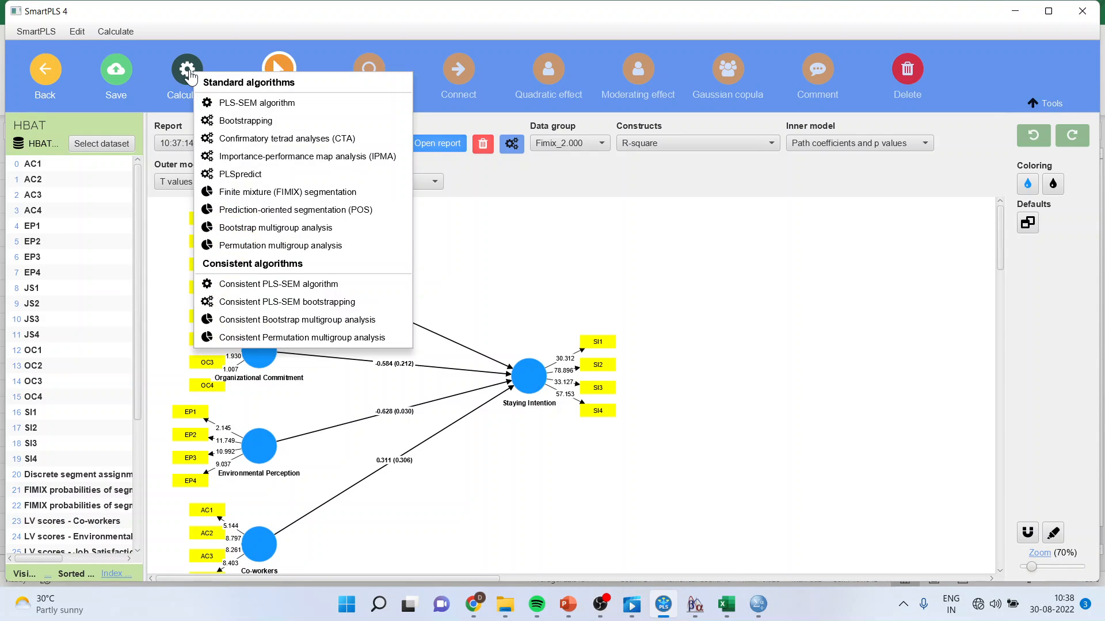
pyautogui.click(282, 120)
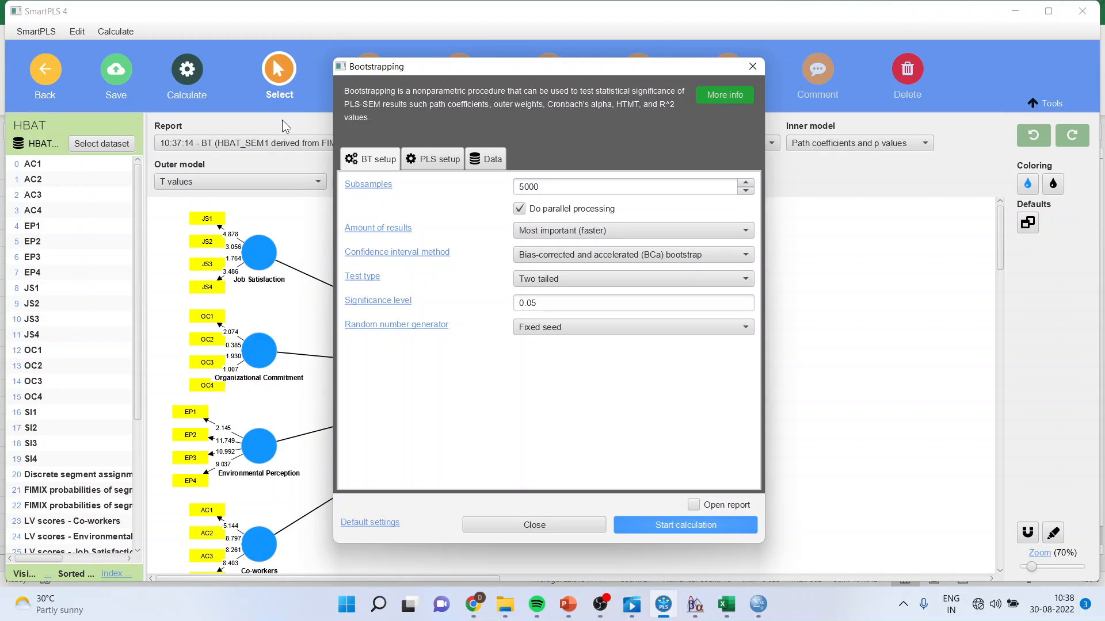
pyautogui.click(489, 161)
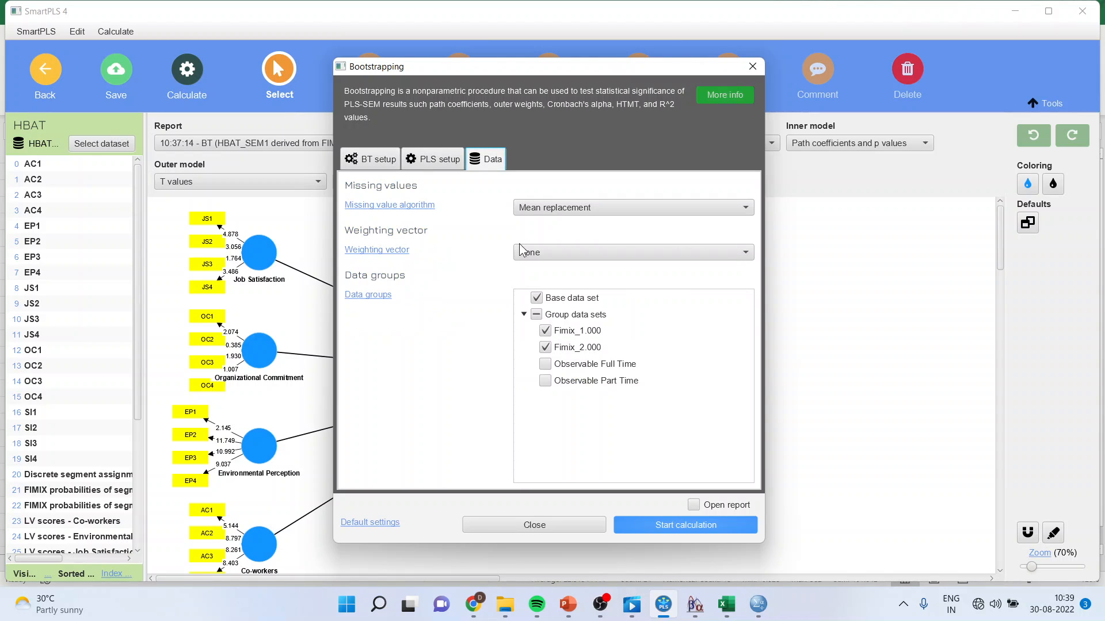
pyautogui.click(545, 331)
pyautogui.click(545, 347)
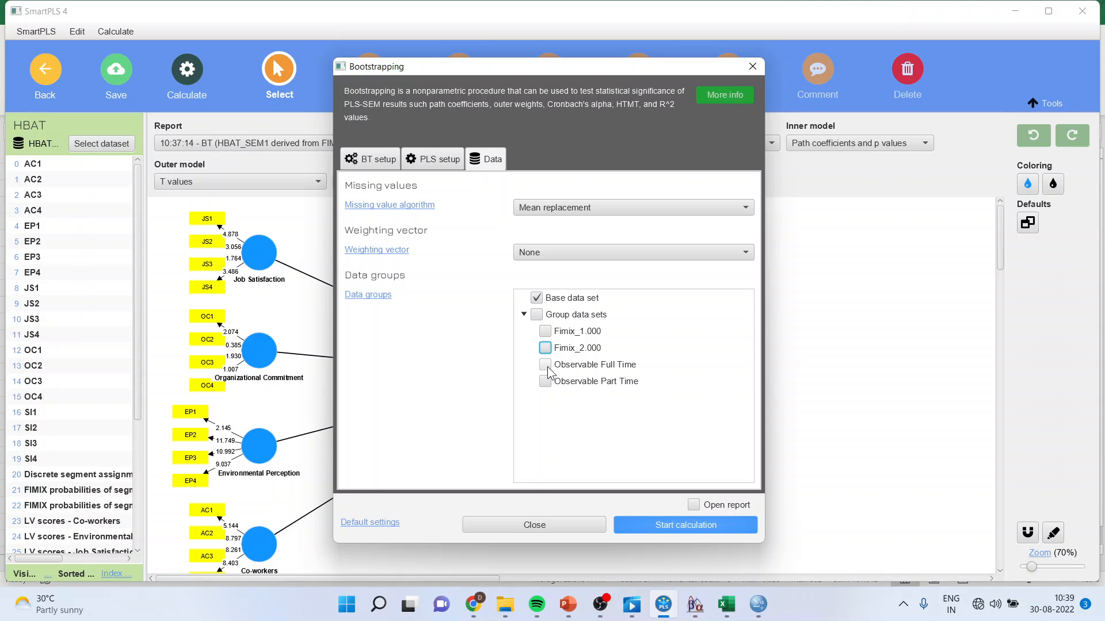
pyautogui.click(545, 364)
pyautogui.click(545, 380)
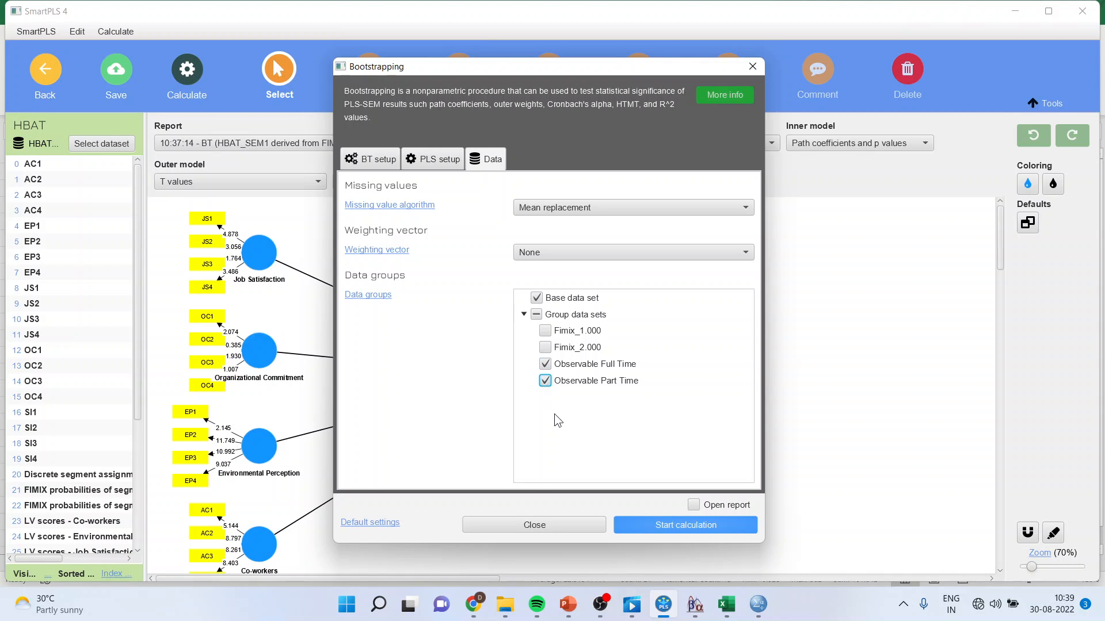
pyautogui.click(656, 524)
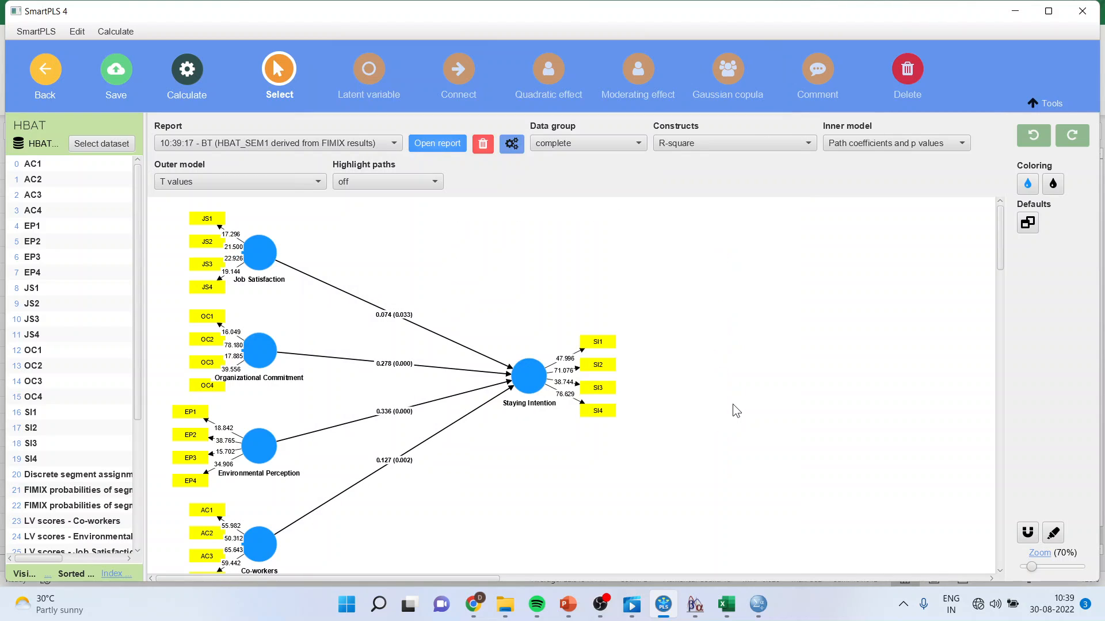
# View the bootstrapped model's results for the Observable Full Time data group and the Observable Part Time data group.
pyautogui.click(638, 143)
pyautogui.press('Down')
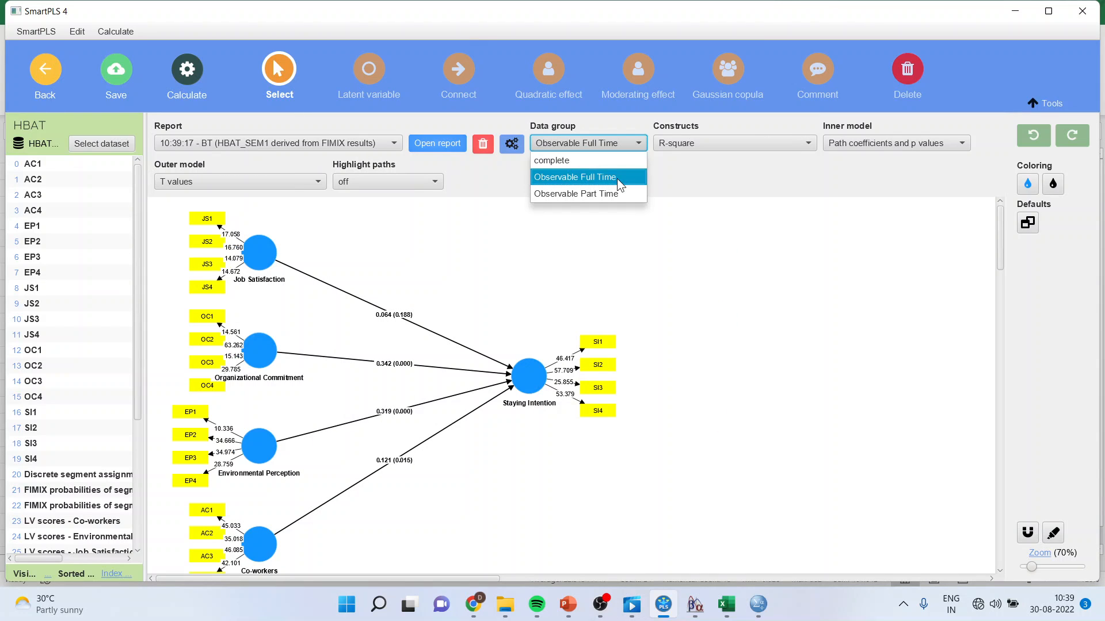
pyautogui.press('Return')
pyautogui.click(639, 145)
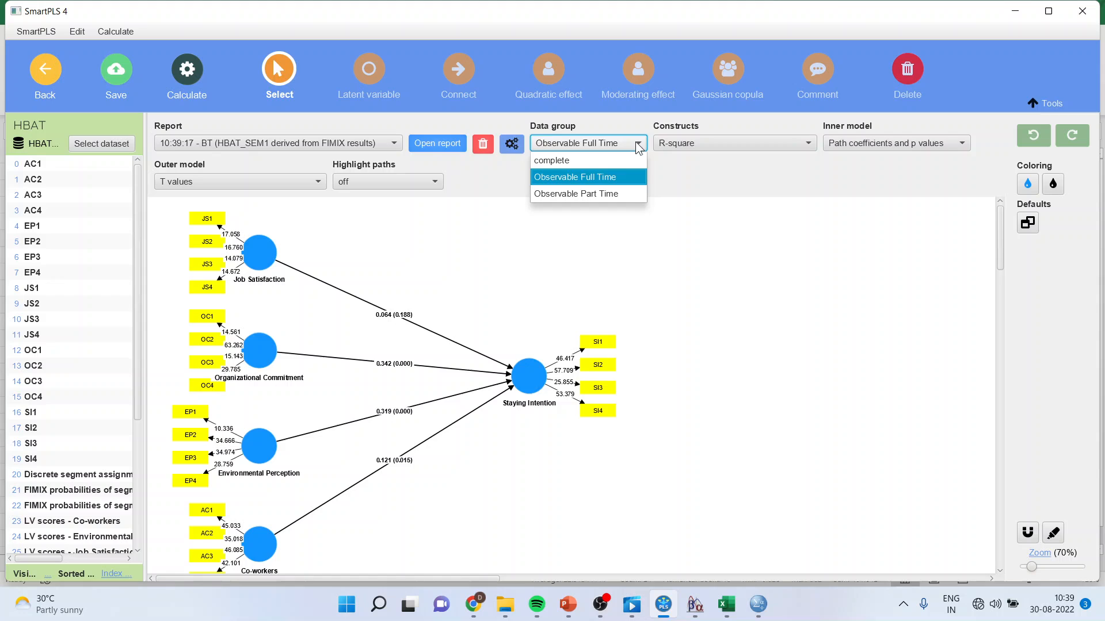
pyautogui.click(622, 194)
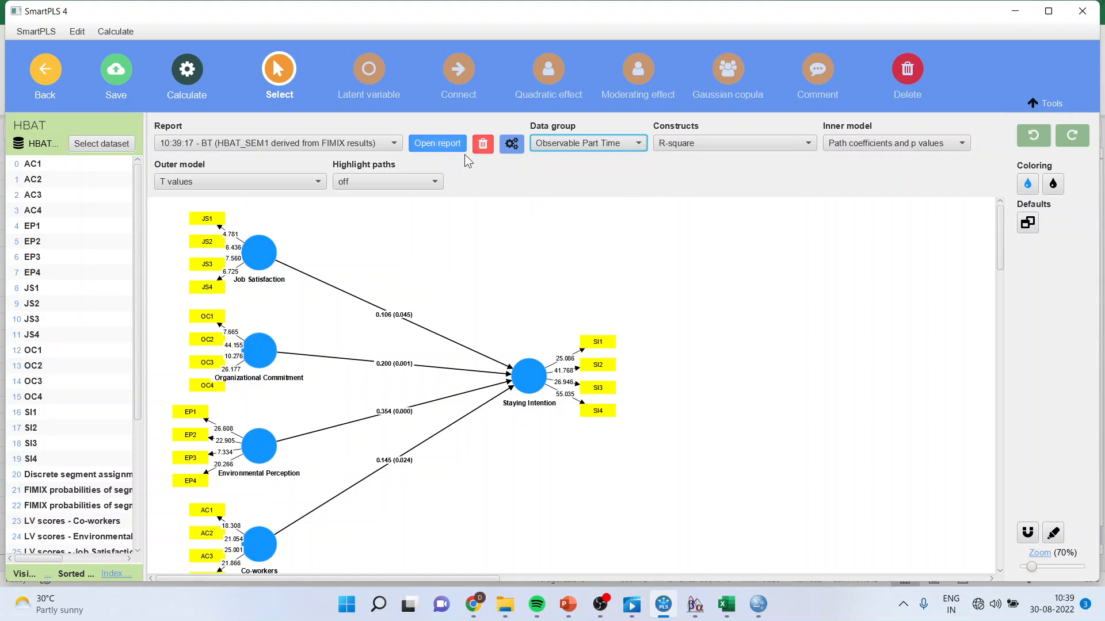
# Open the bootstrapping report, show the complete group's path coefficients and compare the original sample values with cells B4:B7 of the Excel workbook.
pyautogui.click(446, 147)
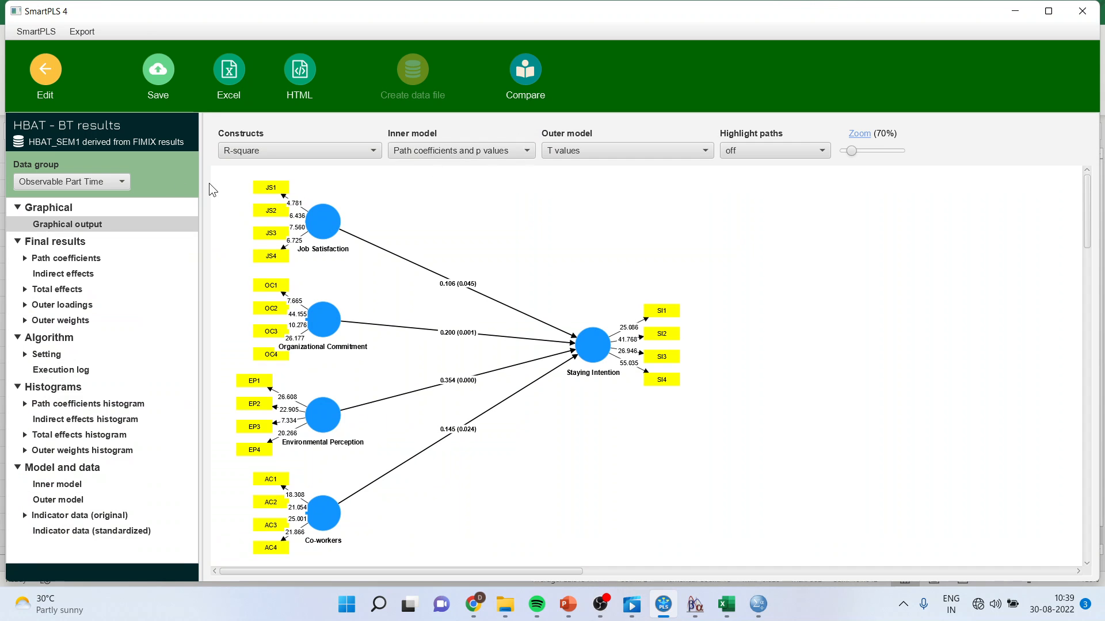
pyautogui.click(121, 180)
pyautogui.click(95, 204)
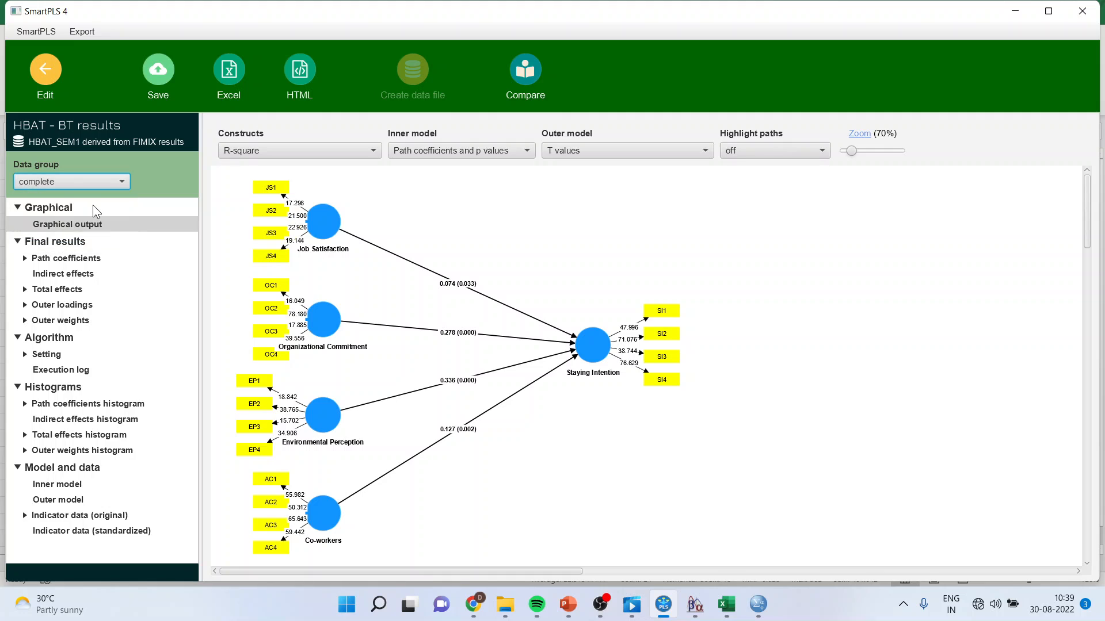
pyautogui.click(88, 258)
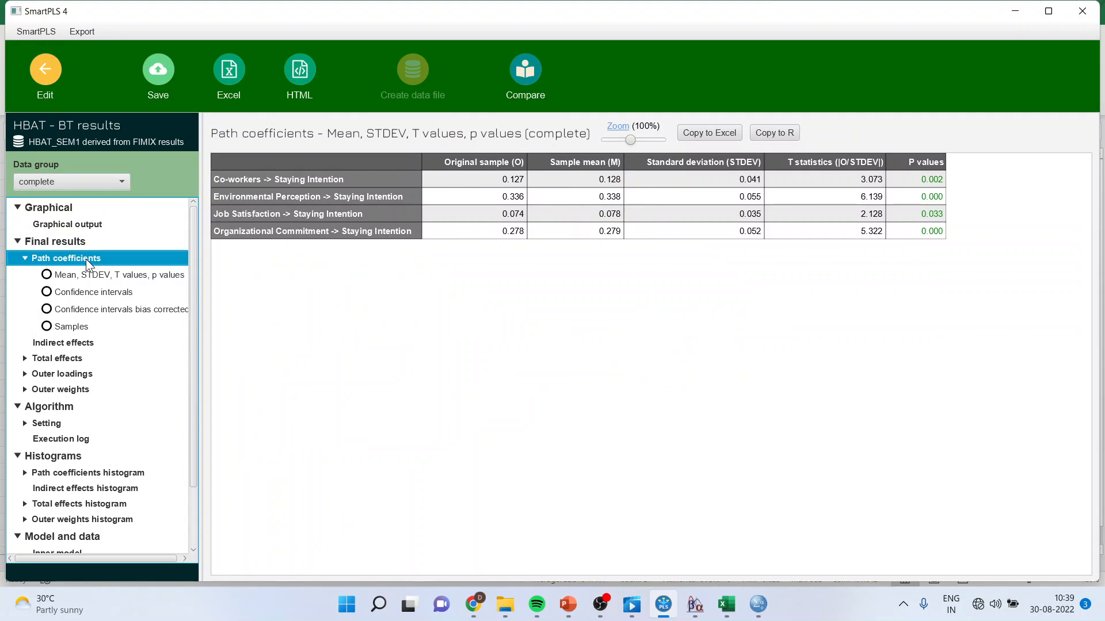
pyautogui.moveTo(496, 179); pyautogui.dragTo(495, 234)
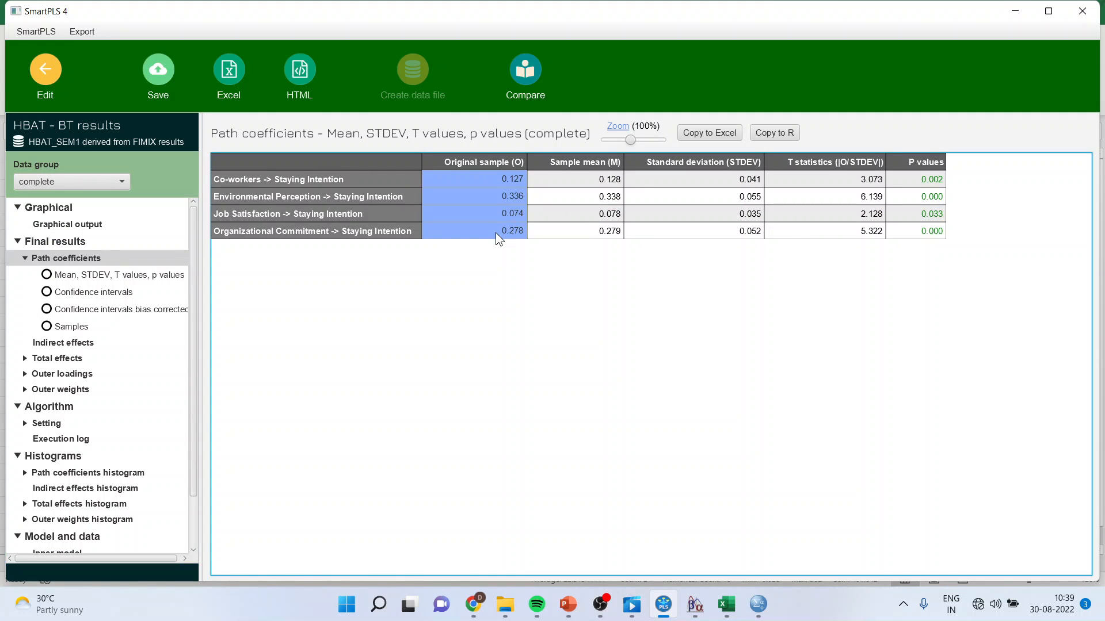
pyautogui.click(726, 604)
pyautogui.click(787, 553)
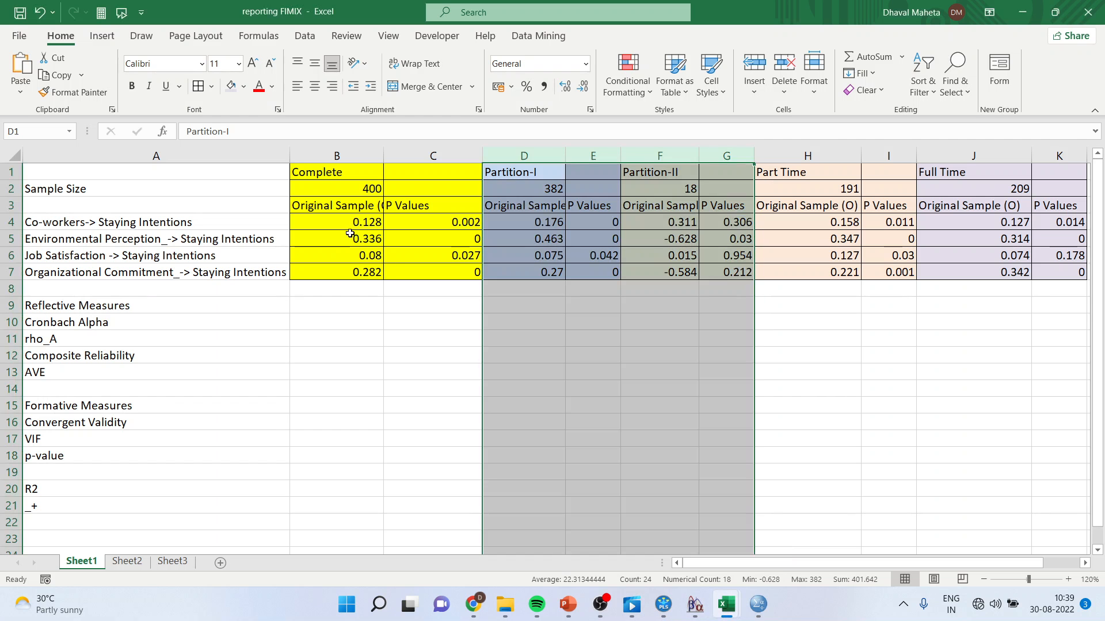
pyautogui.moveTo(348, 224); pyautogui.dragTo(357, 277)
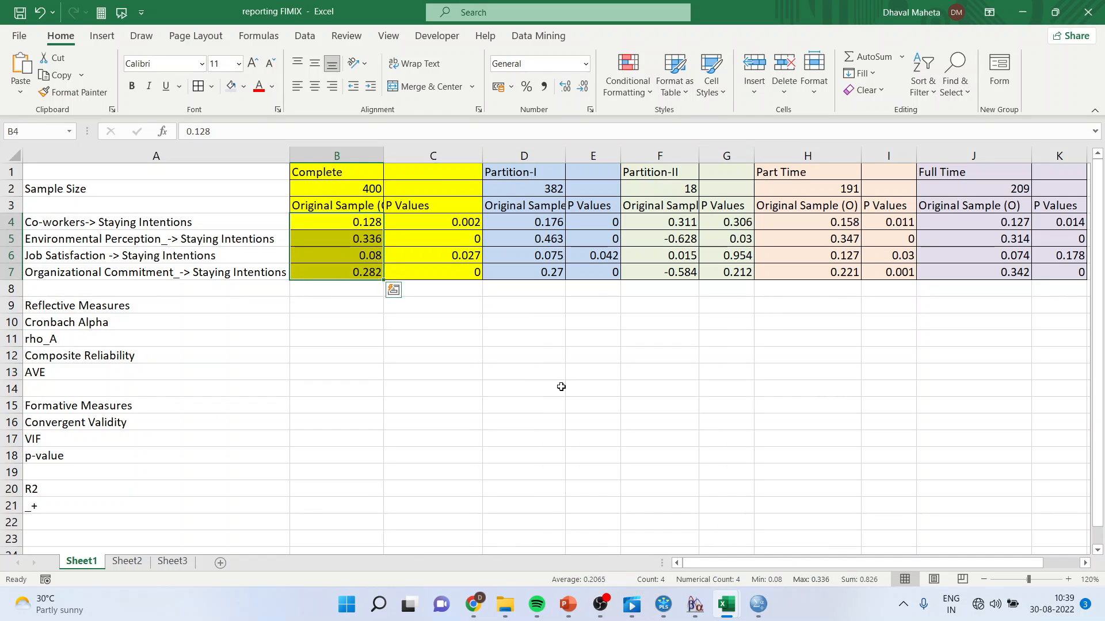
# Switch to SmartPLS, examine the Observable Full Time and Observable Part Time path coefficients, and return to the "reporting FIMIX" workbook in Excel.
pyautogui.moveTo(664, 601)
pyautogui.click(706, 521)
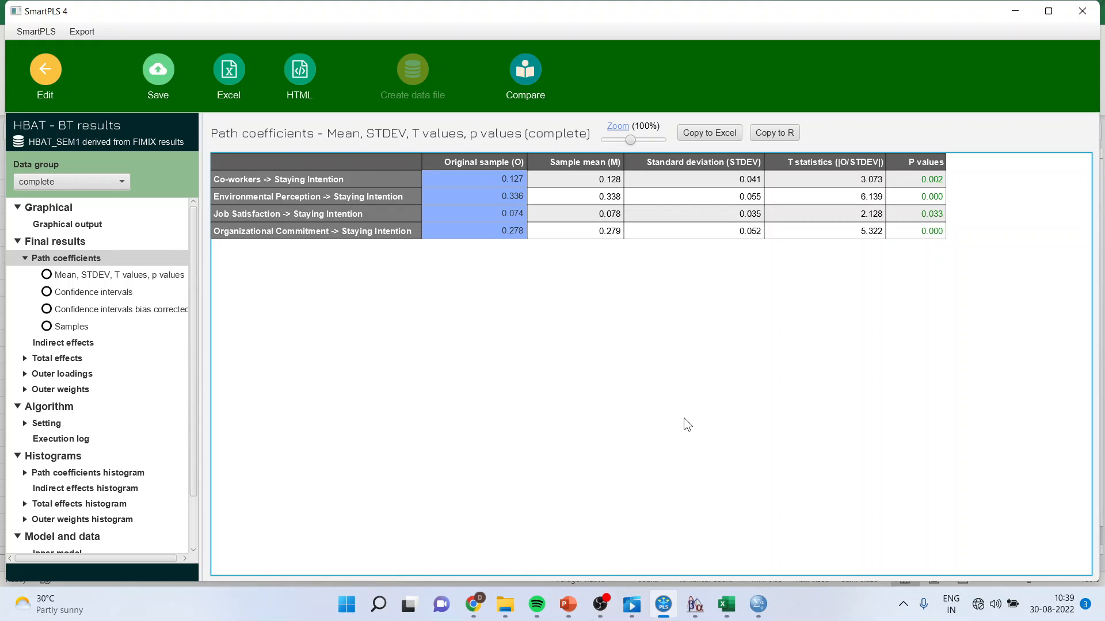
pyautogui.click(119, 181)
pyautogui.click(104, 215)
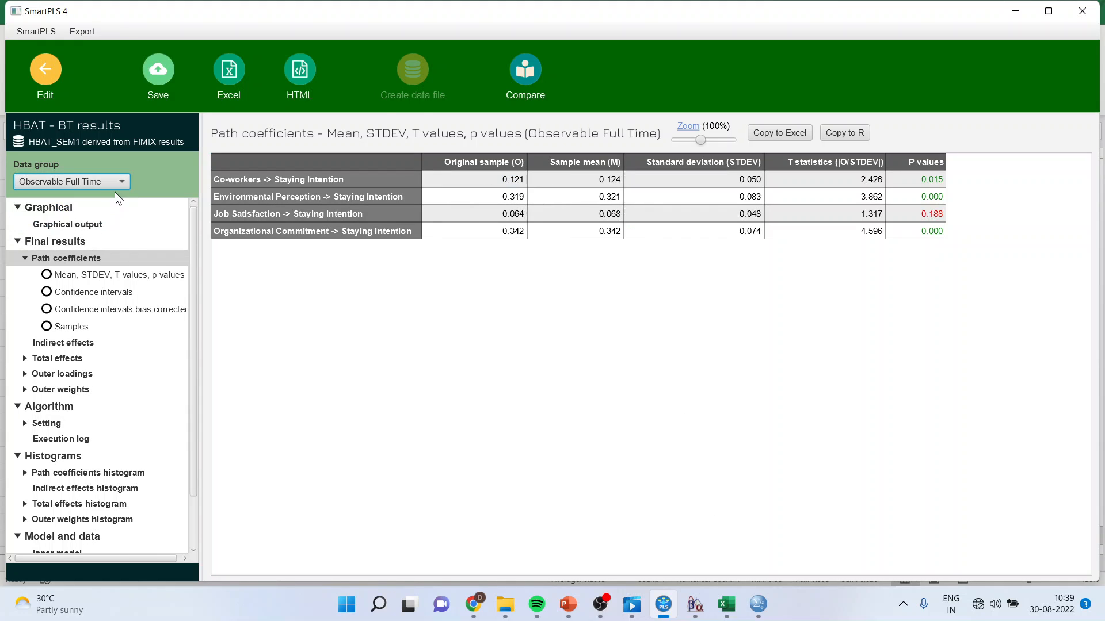
pyautogui.click(120, 181)
pyautogui.click(118, 225)
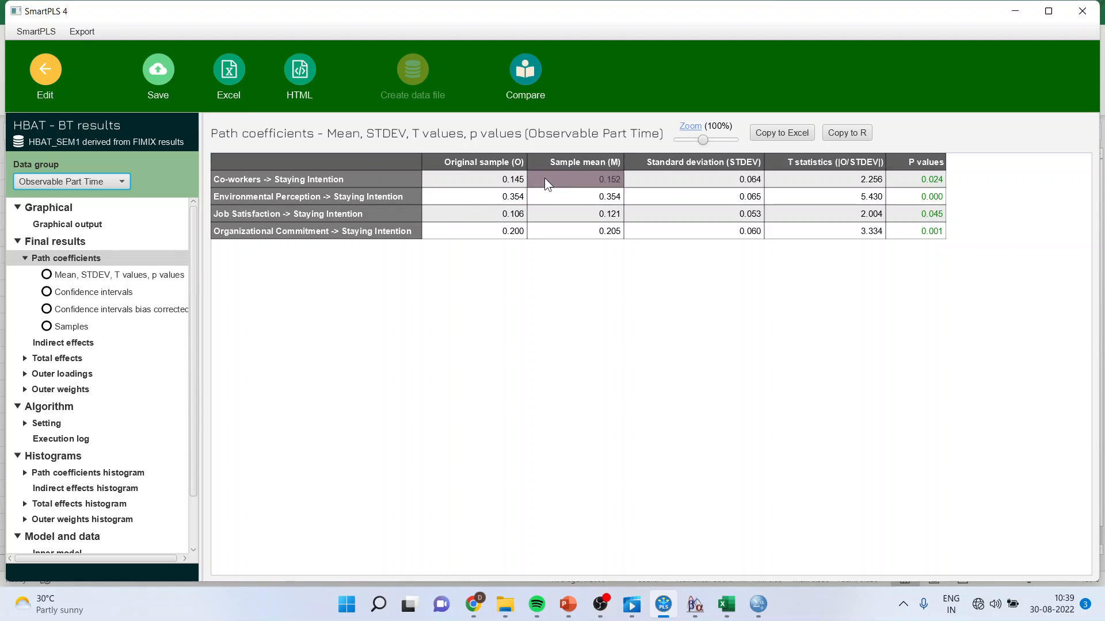
pyautogui.moveTo(509, 179); pyautogui.dragTo(552, 318)
pyautogui.click(727, 604)
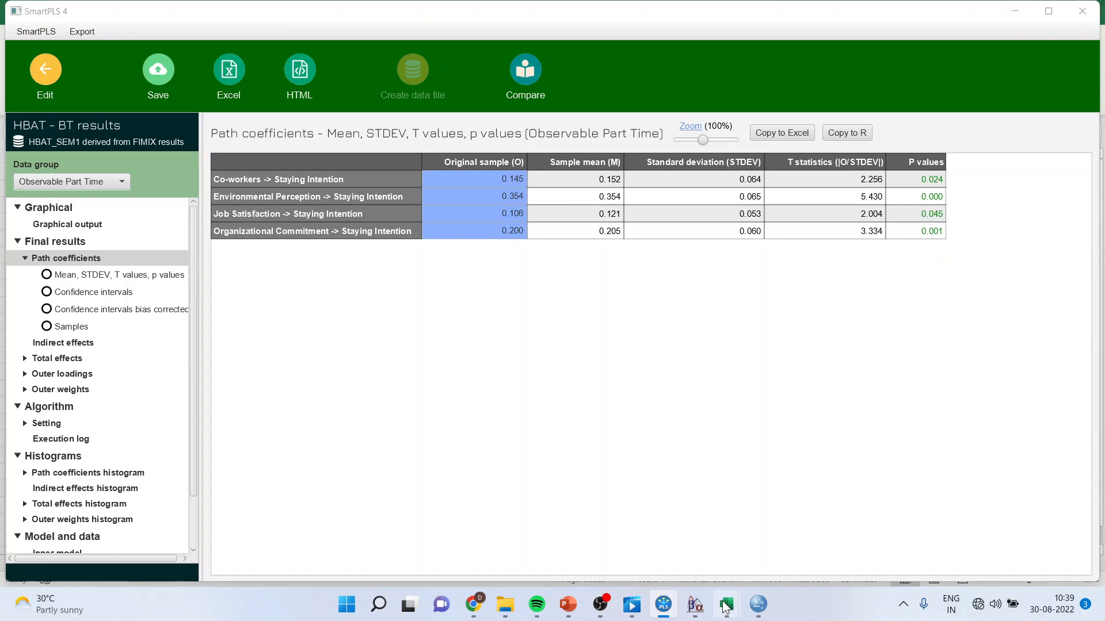
pyautogui.click(770, 552)
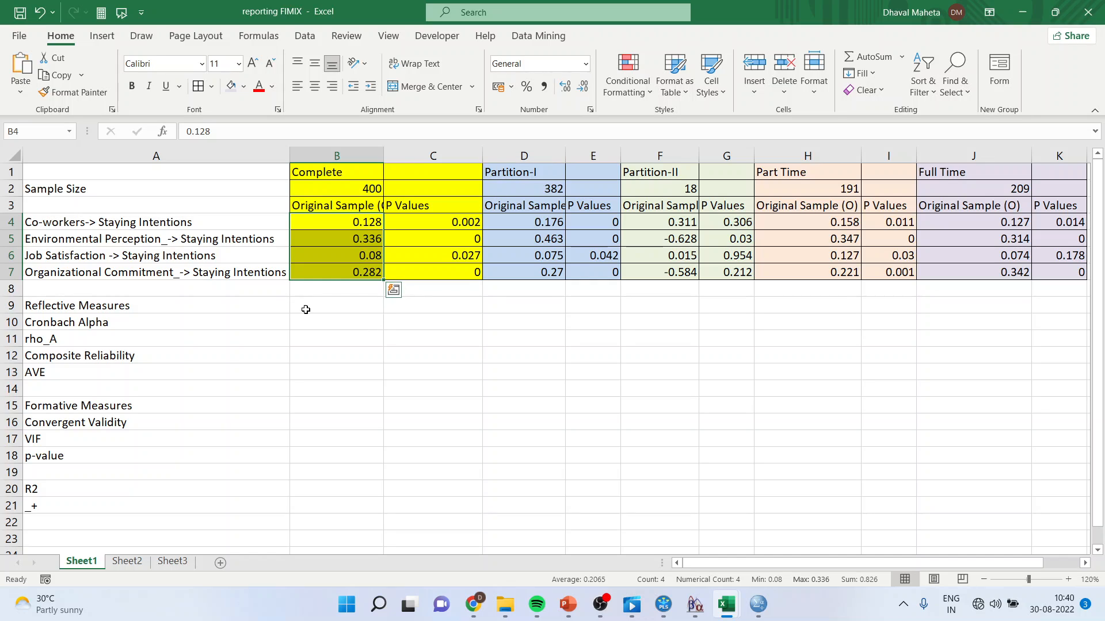
# Review the reporting criteria listed in column A, covering the reflective measures, the formative measures and R2.
pyautogui.click(141, 309)
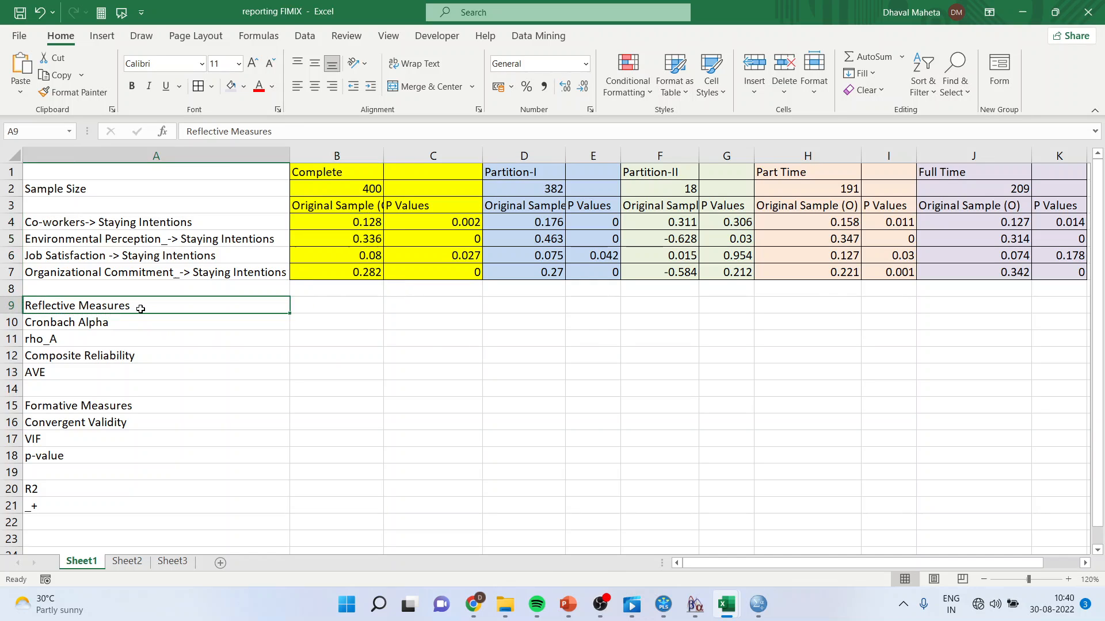
pyautogui.click(112, 324)
pyautogui.click(98, 344)
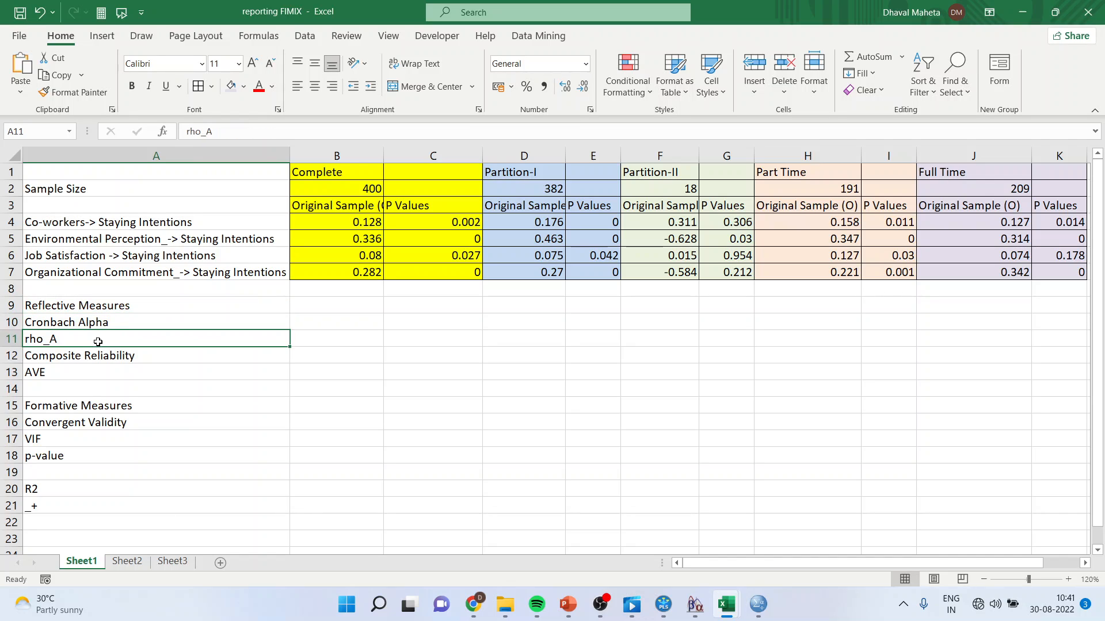
pyautogui.click(105, 360)
pyautogui.click(84, 377)
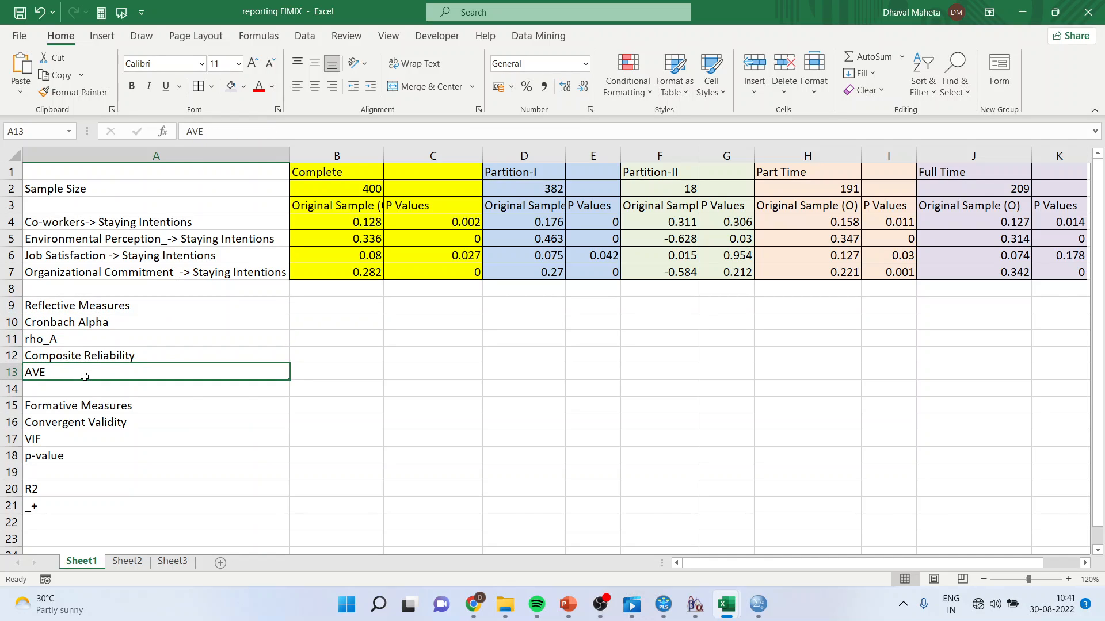
pyautogui.click(81, 405)
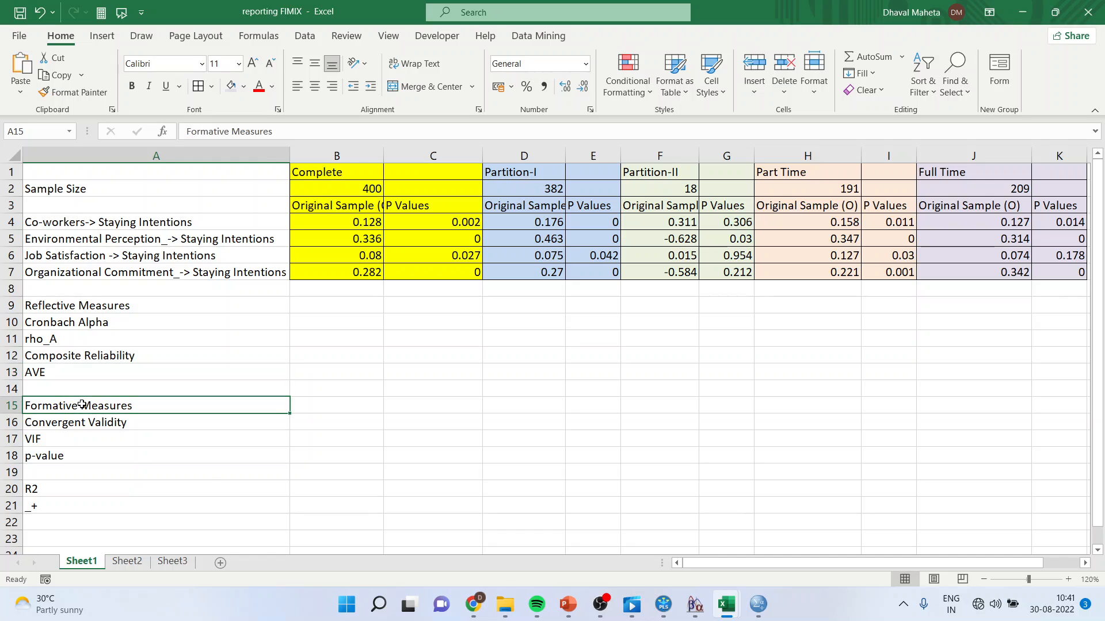
pyautogui.click(82, 423)
pyautogui.click(70, 441)
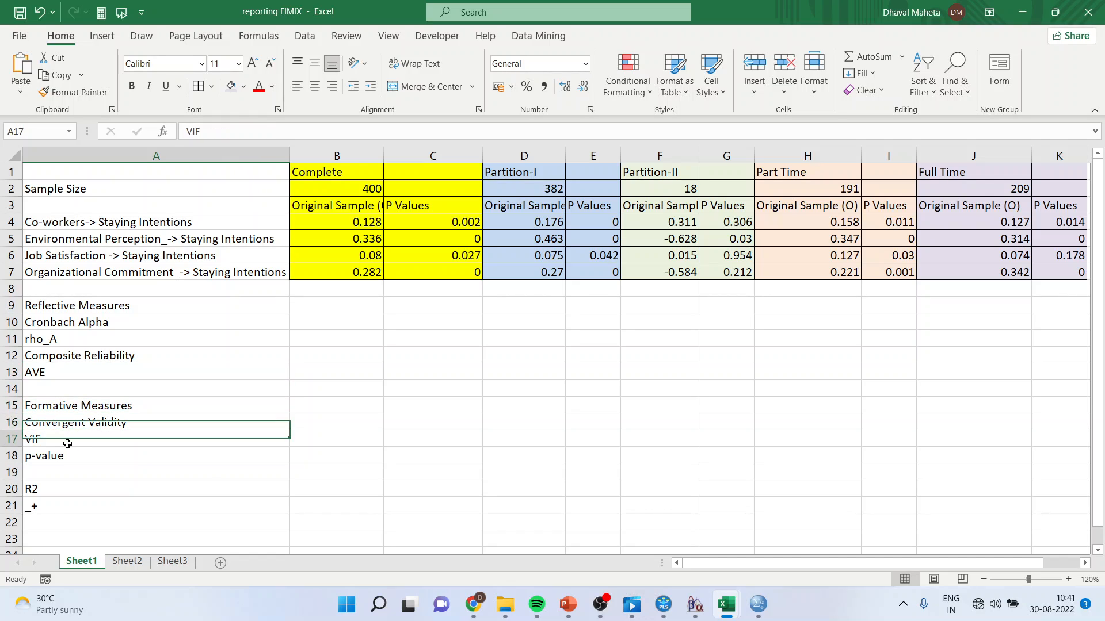
pyautogui.click(67, 457)
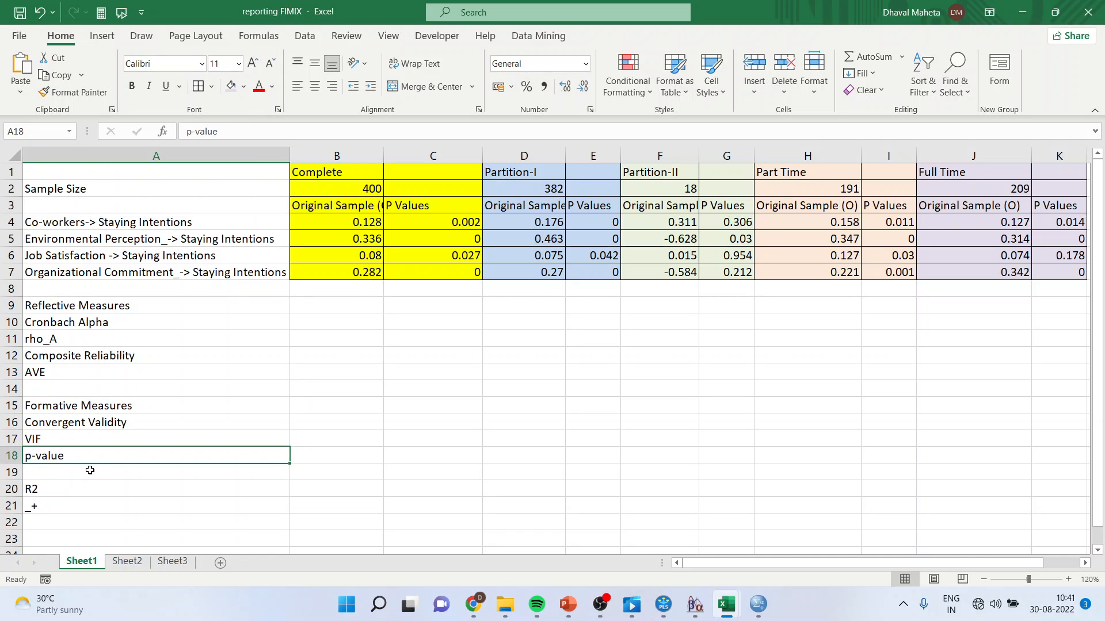
pyautogui.click(61, 488)
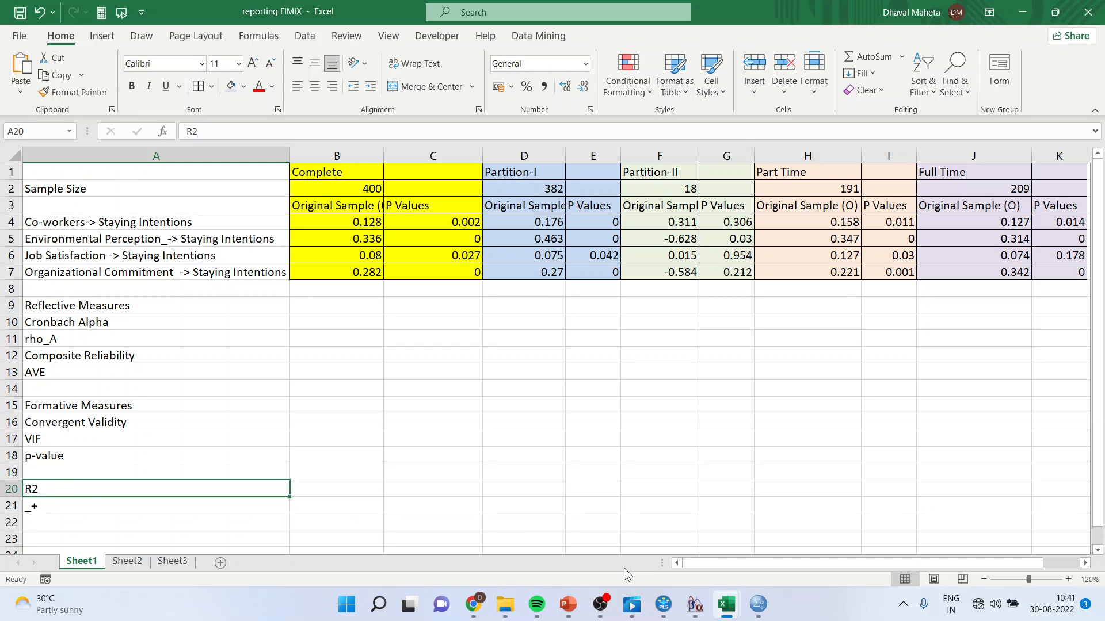
# Switch to SmartPLS and run FIMIX segmentation on the base data set, Fimix_1.000 and Fimix_2.000, excluding Observable Full Time and Observable Part Time.
pyautogui.click(664, 604)
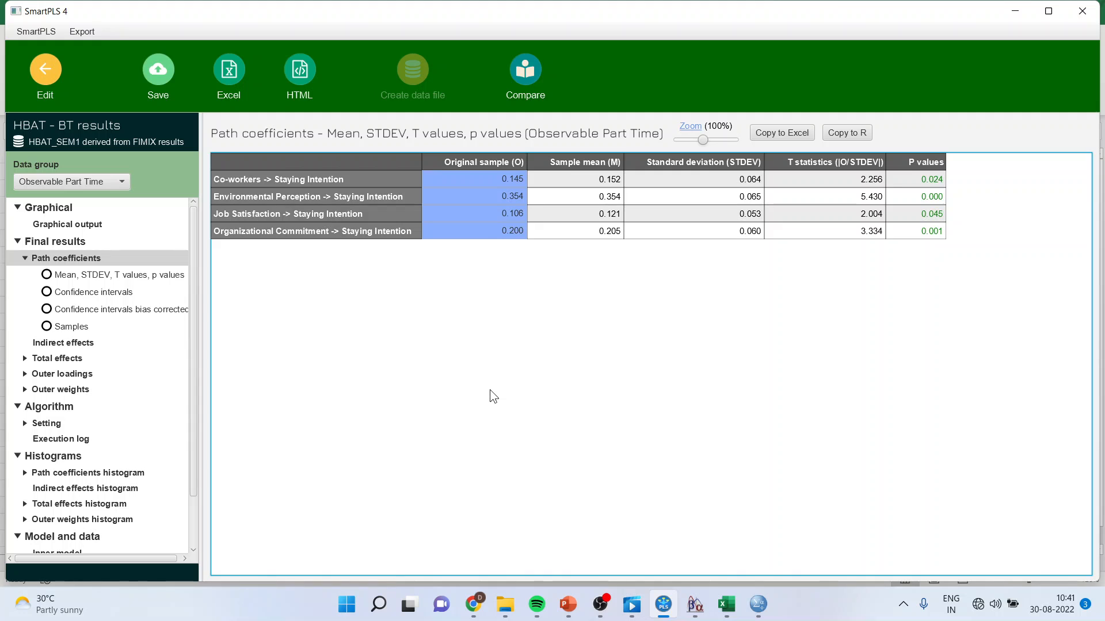
pyautogui.click(45, 72)
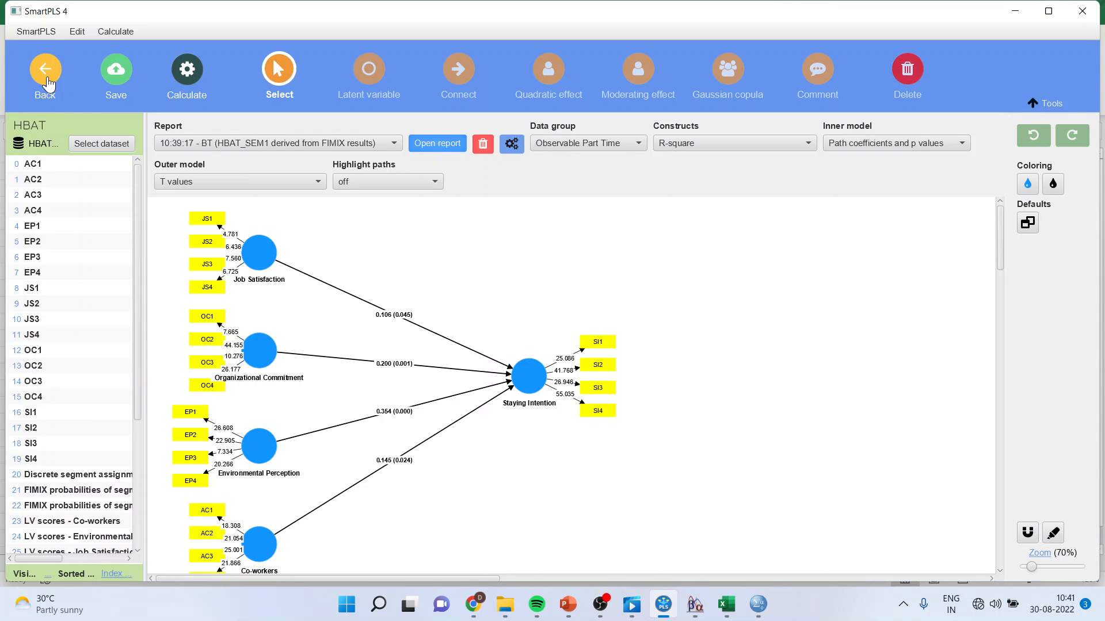
pyautogui.click(184, 81)
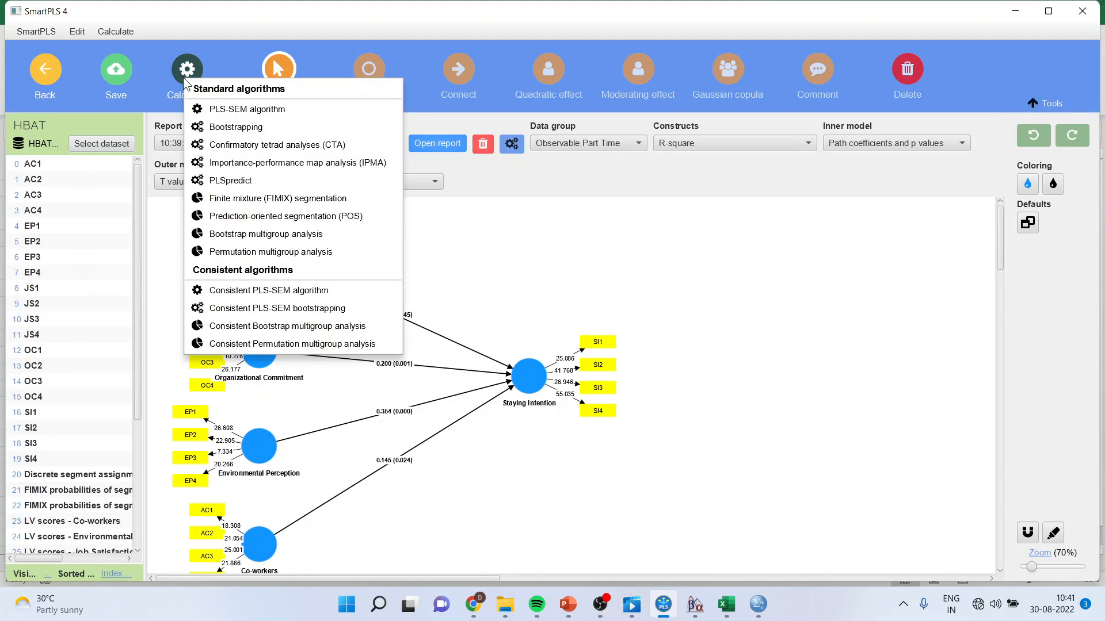
pyautogui.click(334, 199)
pyautogui.click(496, 159)
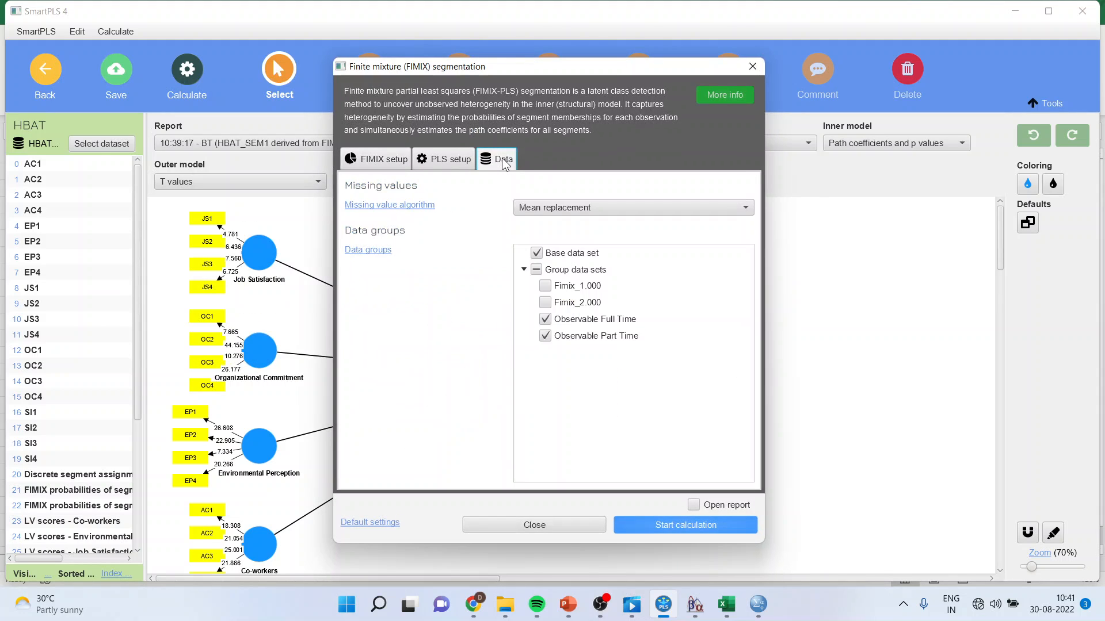
pyautogui.click(545, 318)
pyautogui.click(545, 336)
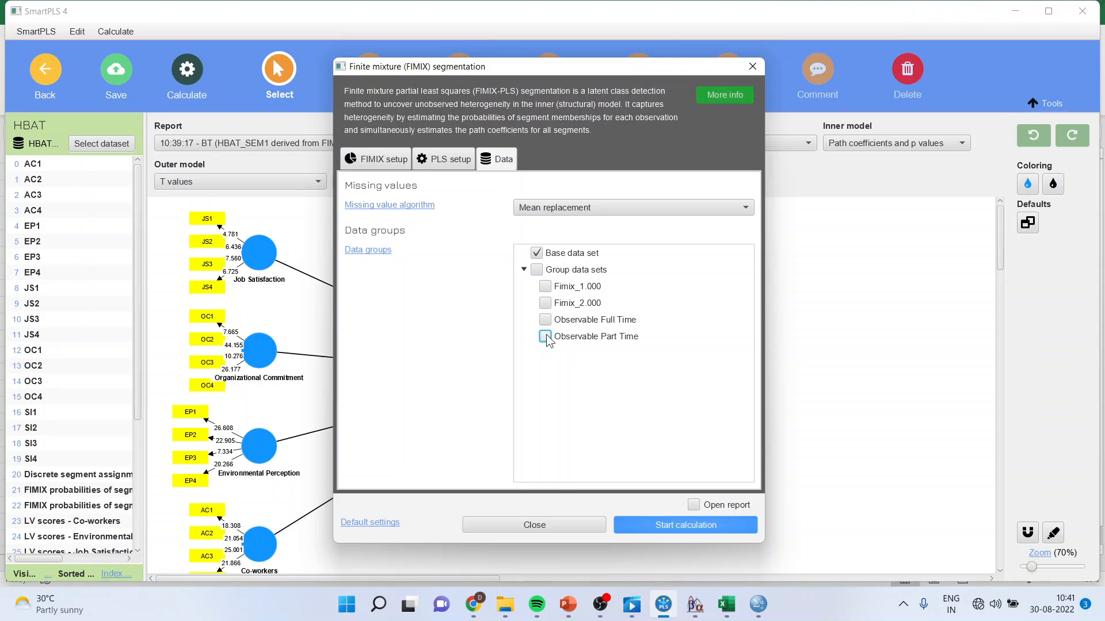
pyautogui.click(546, 286)
pyautogui.click(545, 303)
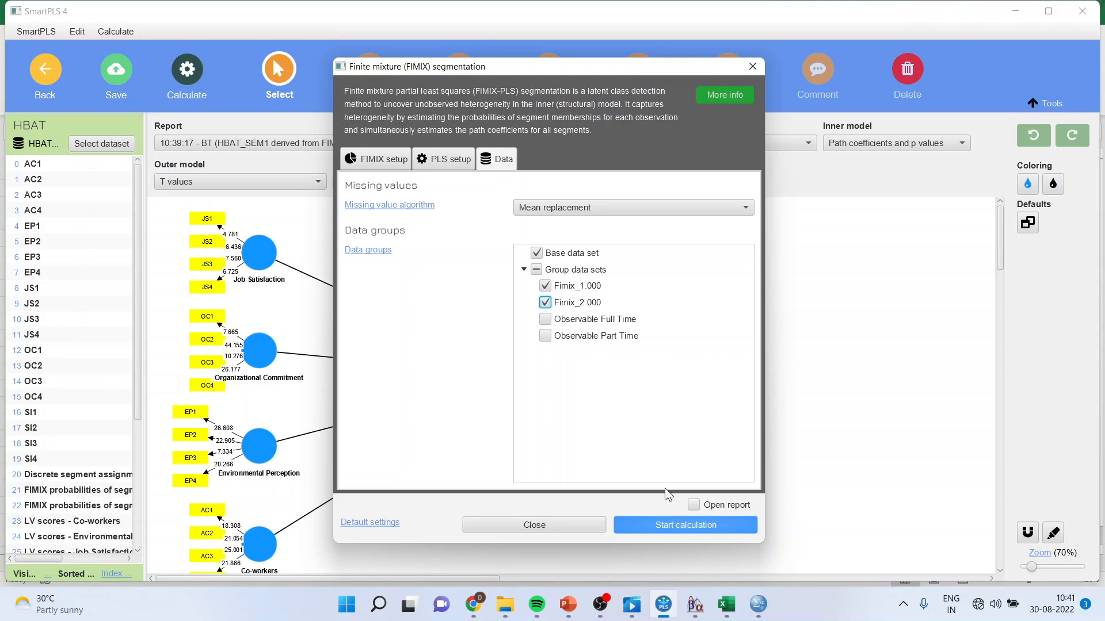
pyautogui.click(671, 525)
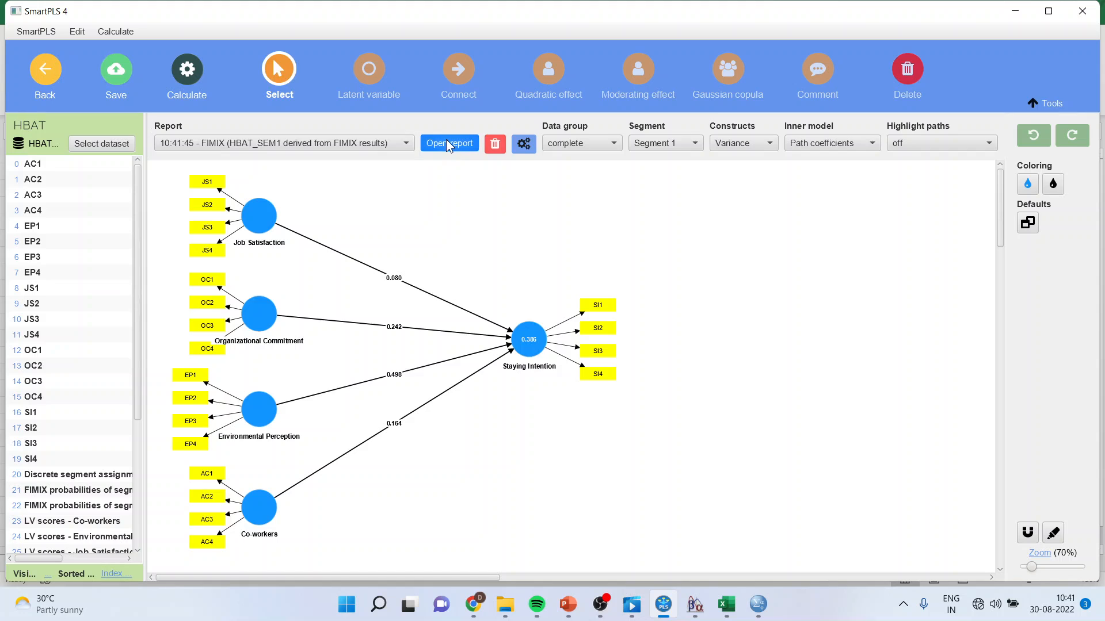
# Open the FIMIX report and examine Staying Intention's R-square for Segment 1, Segment 2 and the original sample.
pyautogui.click(446, 143)
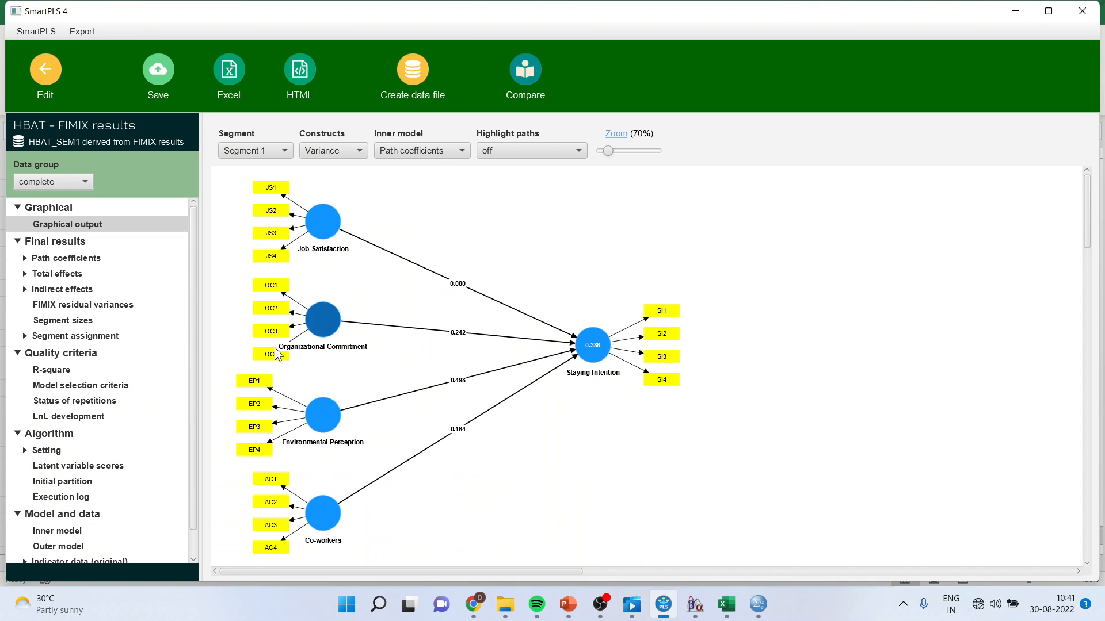
pyautogui.click(65, 375)
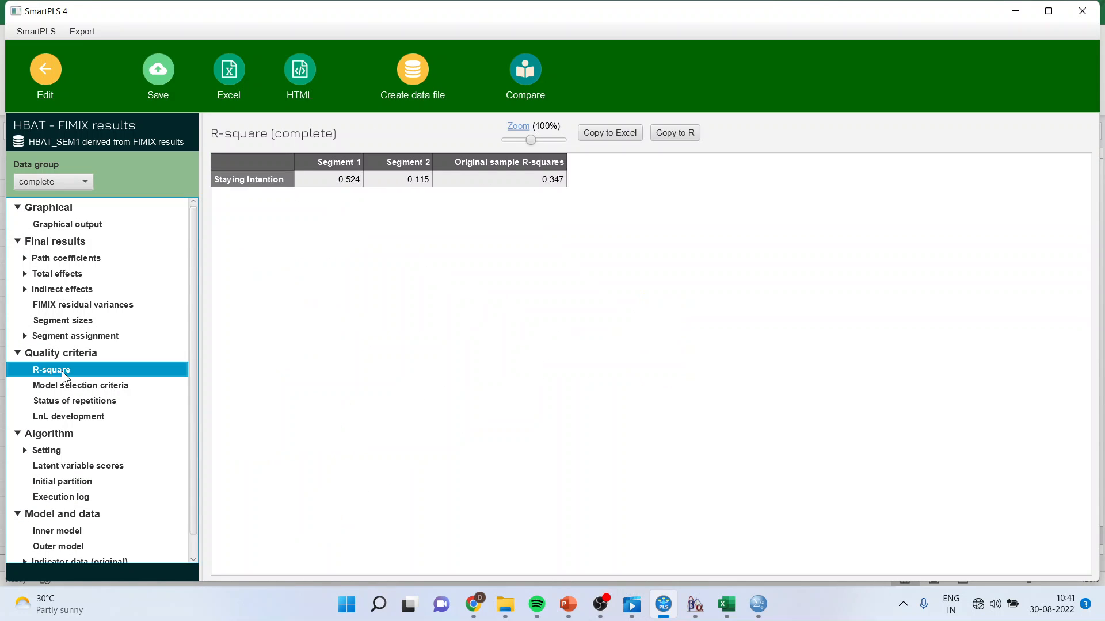
pyautogui.click(351, 181)
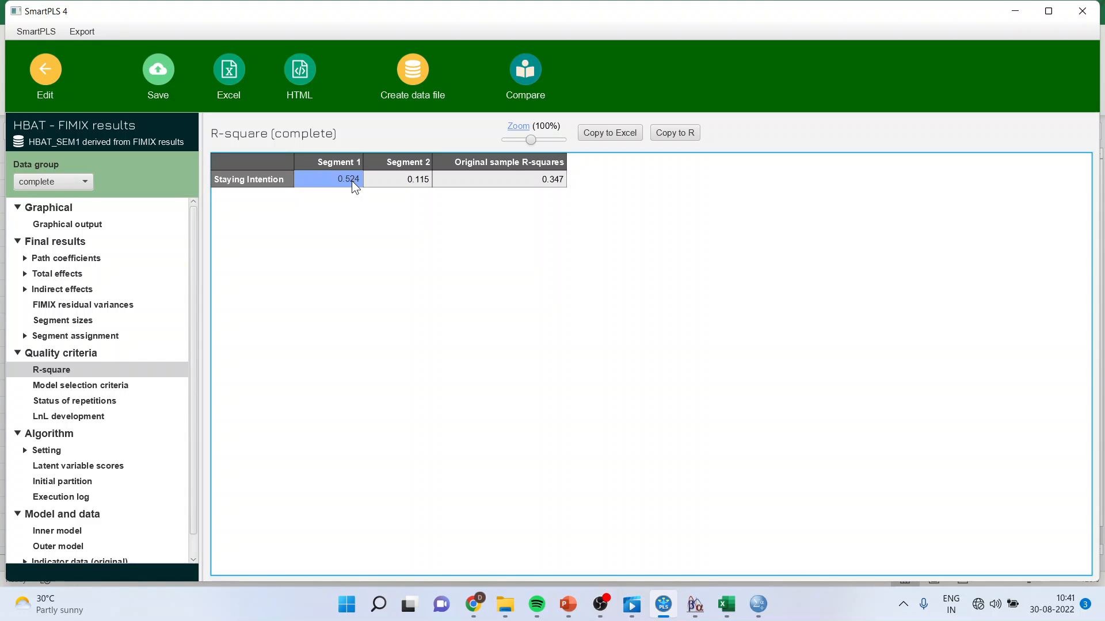
pyautogui.click(411, 174)
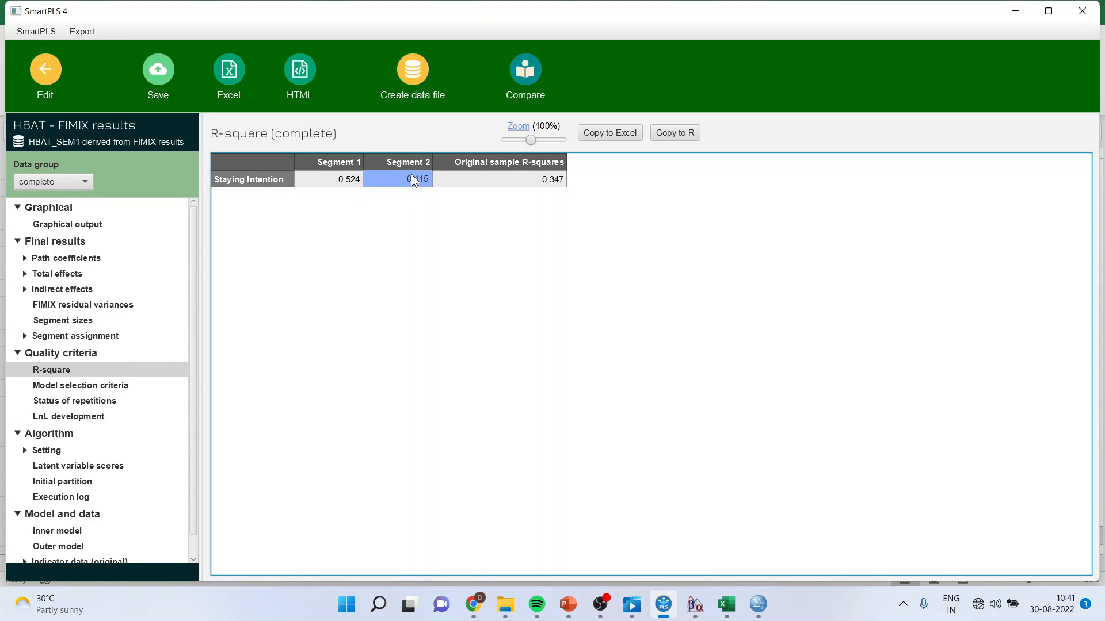
pyautogui.click(499, 178)
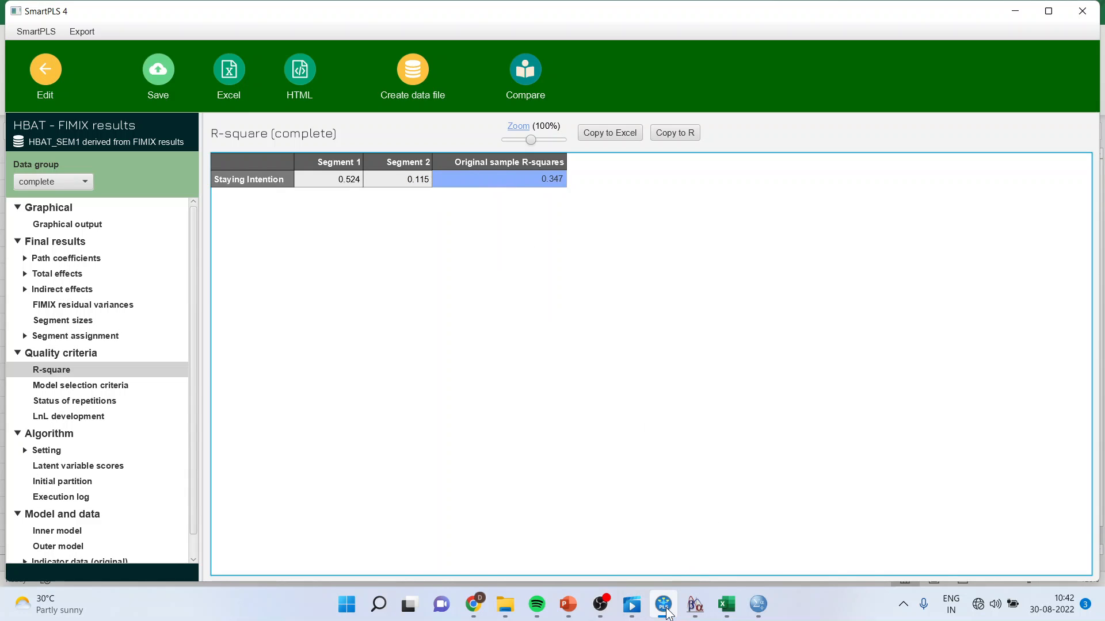
# Switch to Excel and go through the R2 row's cells for Partition-I, Partition-II, Part Time and Full Time.
pyautogui.click(727, 604)
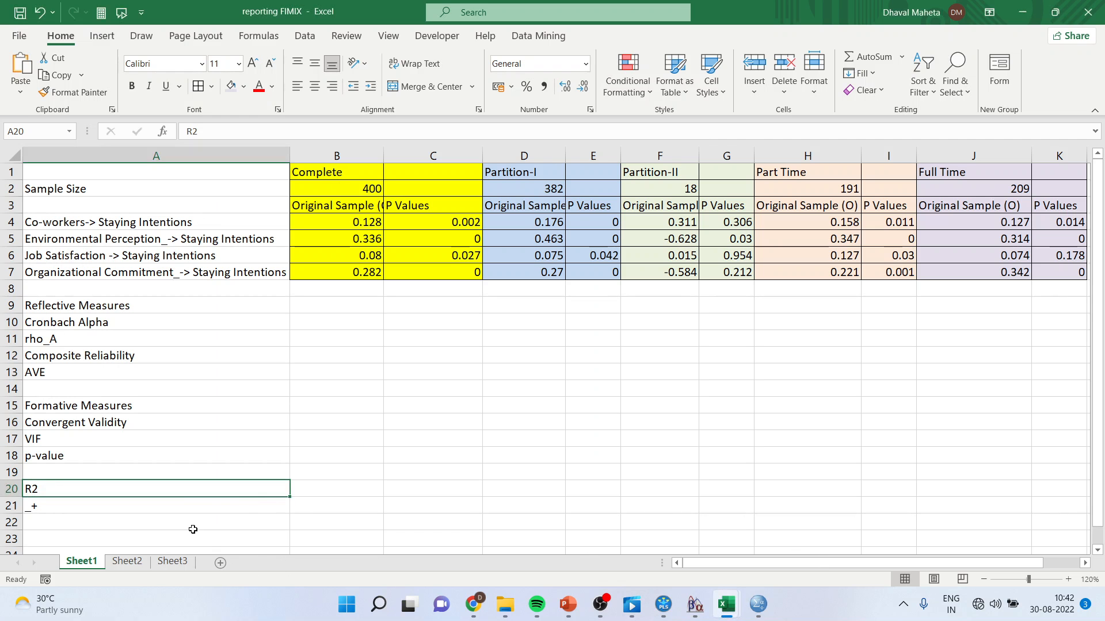
pyautogui.click(526, 487)
pyautogui.click(598, 488)
pyautogui.click(653, 489)
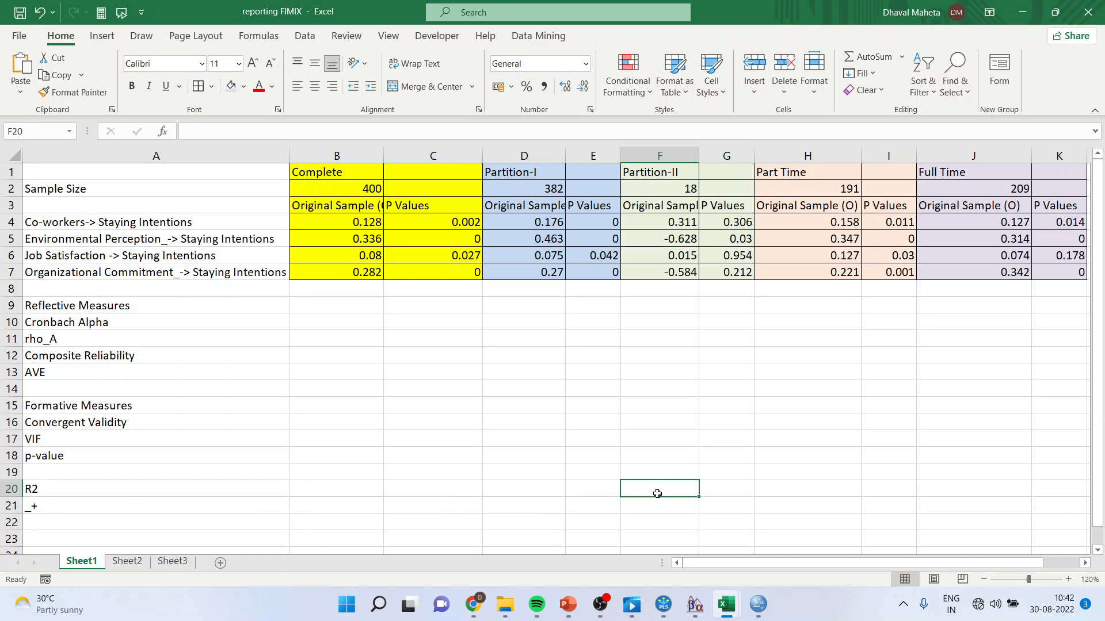
pyautogui.click(823, 488)
pyautogui.click(965, 486)
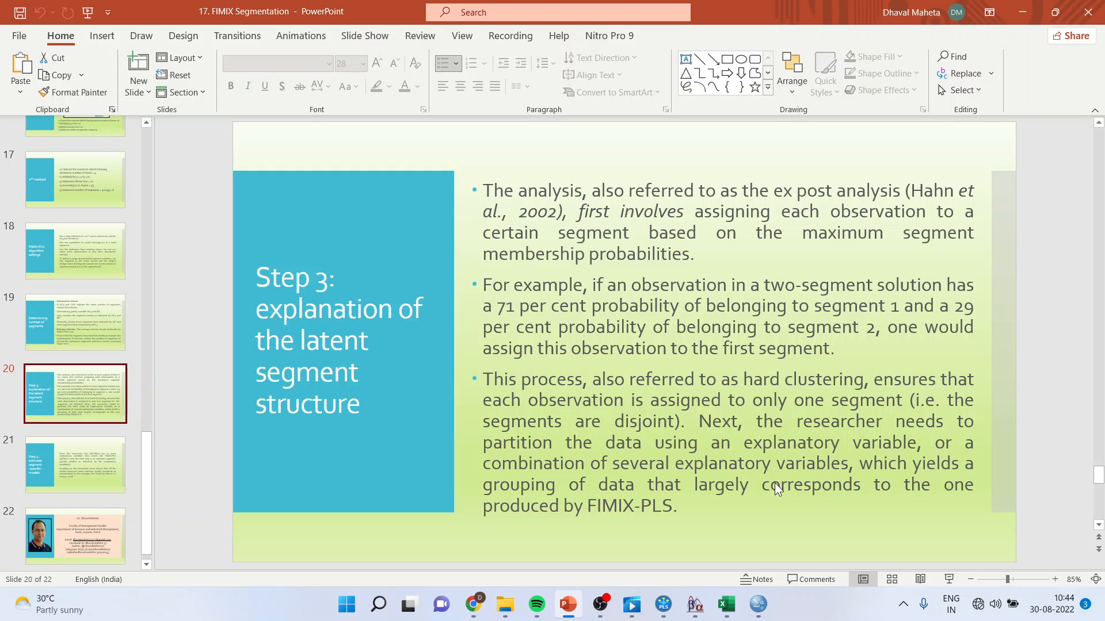
# Present the "Step 3: explanation of the latent segment structure" slide full screen, and exit the slide show.
pyautogui.click(955, 578)
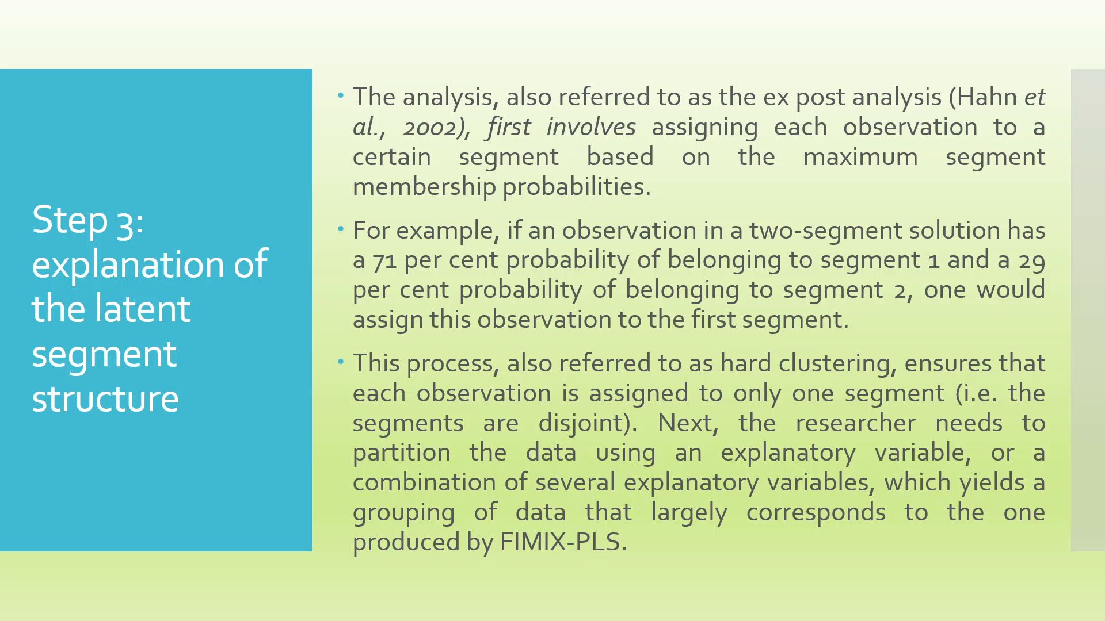
pyautogui.press('Escape')
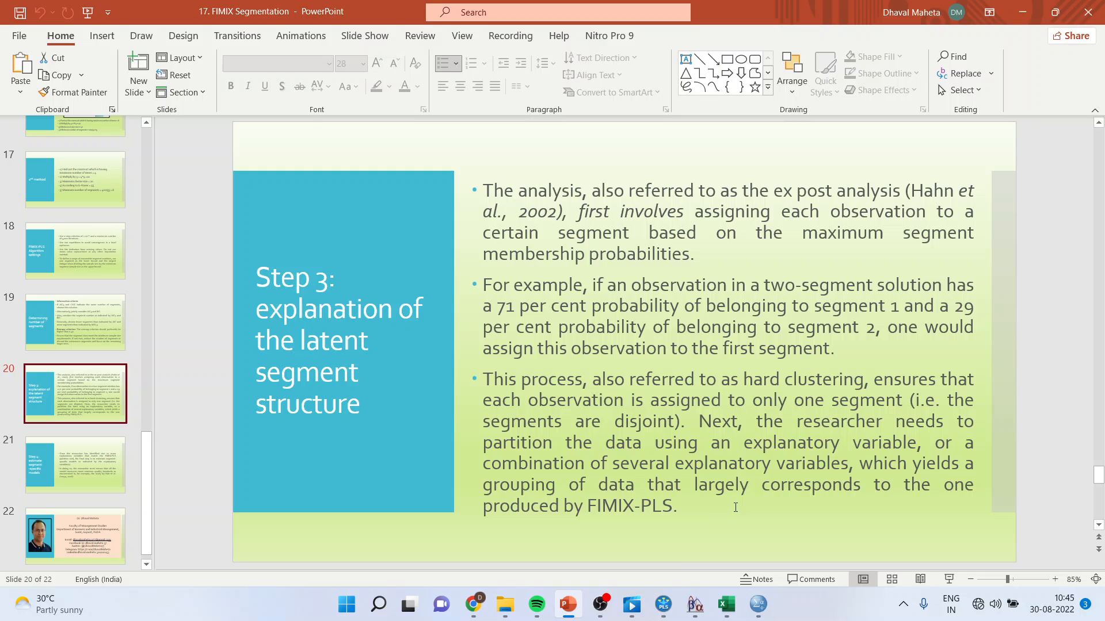
# Switch to SmartPLS, leave the FIMIX report and close the HBAT model without saving its changes.
pyautogui.click(664, 605)
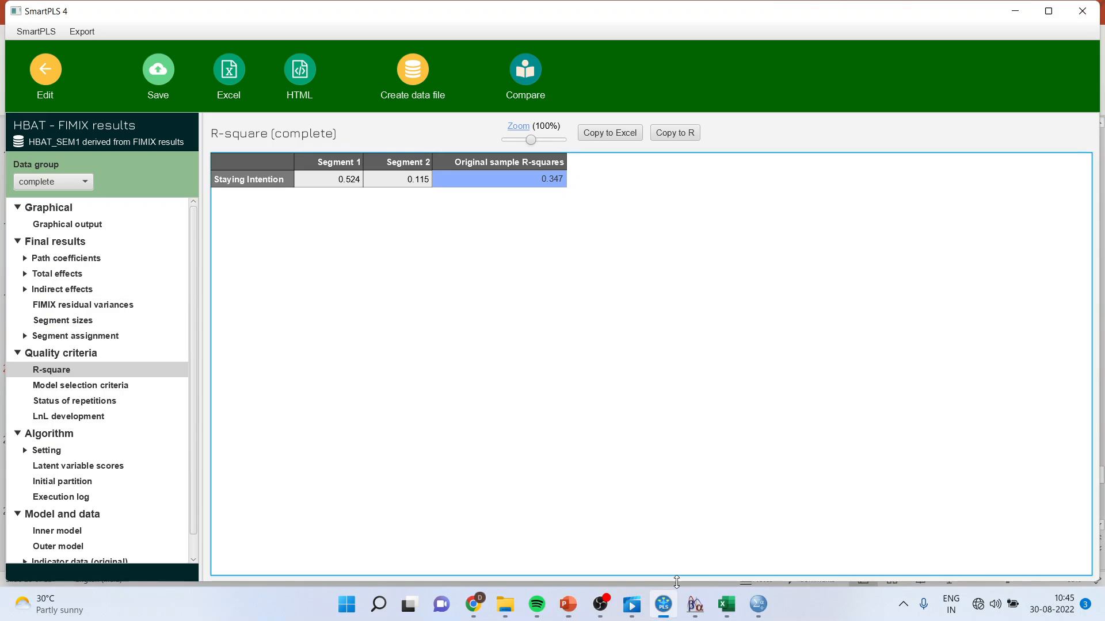
pyautogui.click(47, 92)
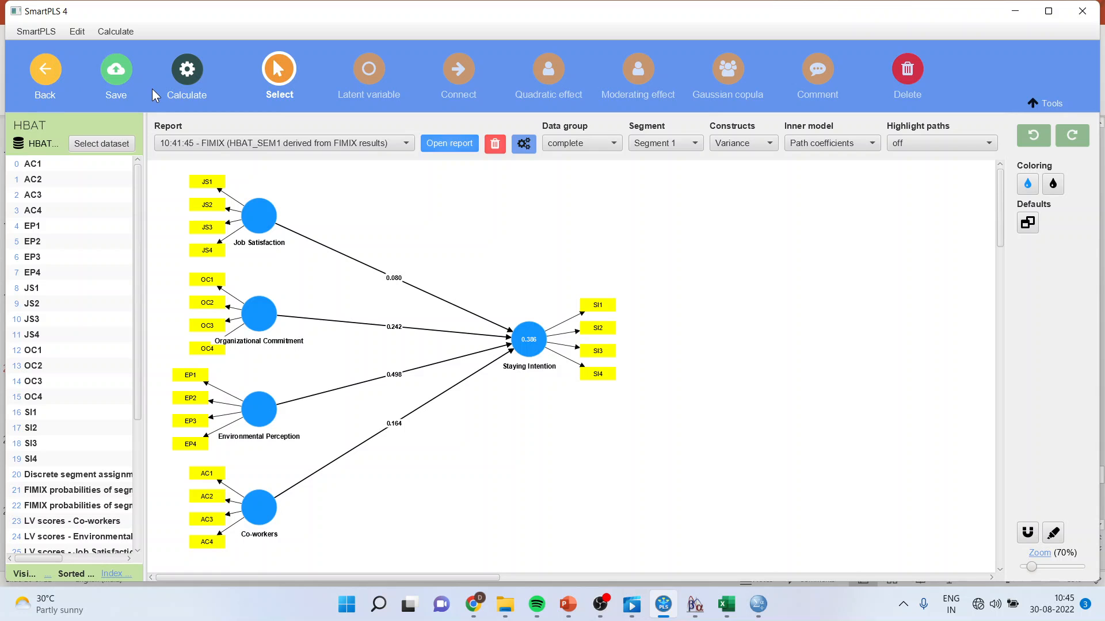
pyautogui.click(54, 72)
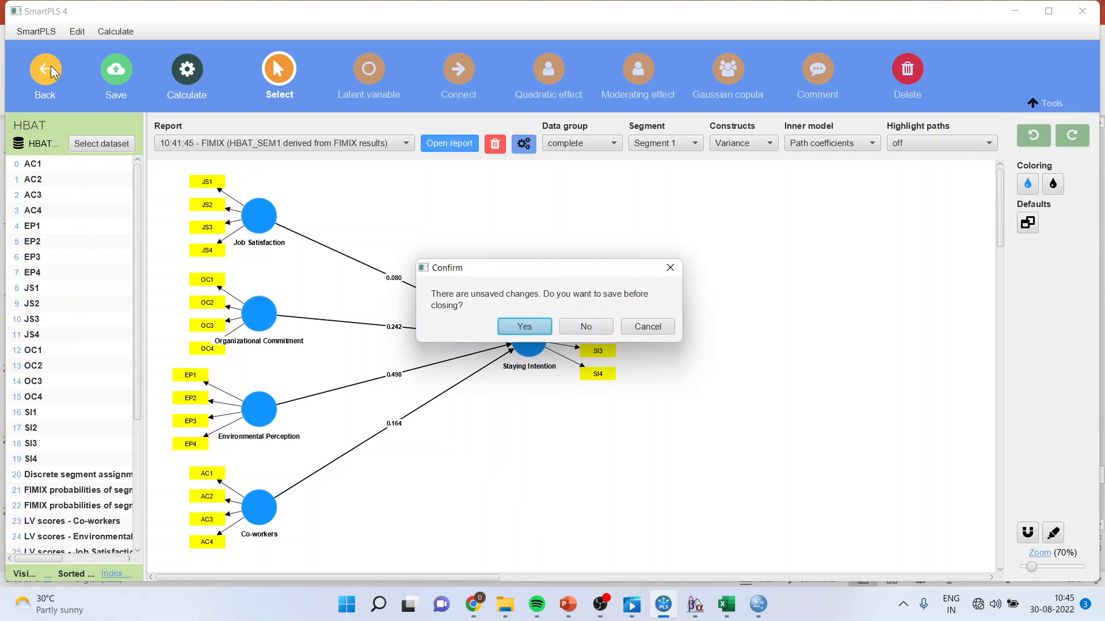
pyautogui.click(587, 328)
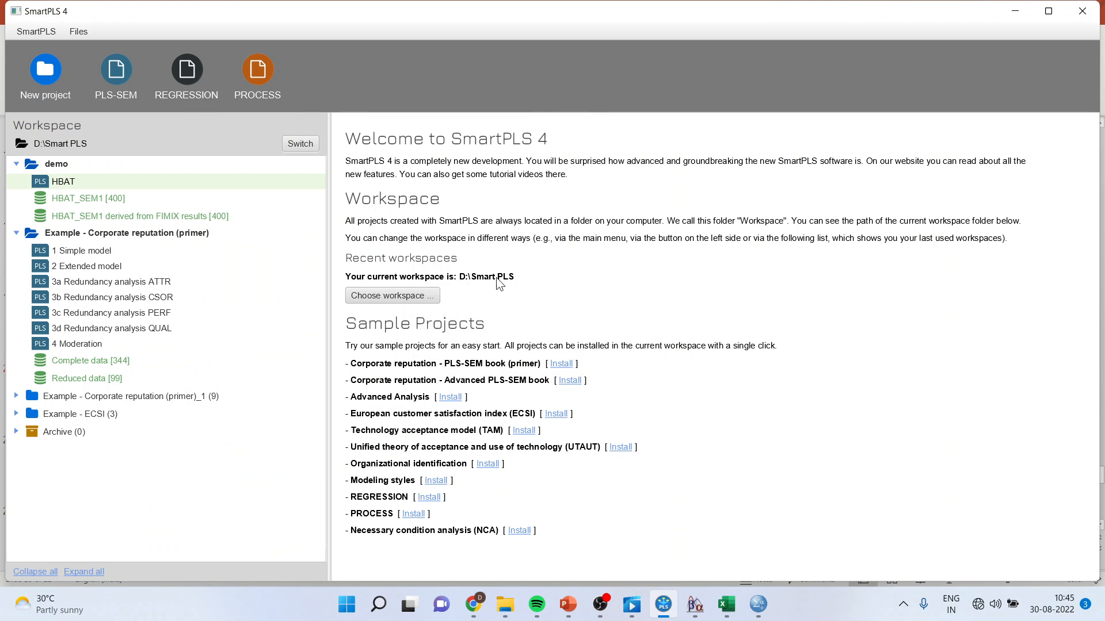
# Open the data groups of "HBAT_SEM1 derived from FIMIX results" and compare the case counts of the Fimix and Observable groups.
pyautogui.doubleClick(180, 215)
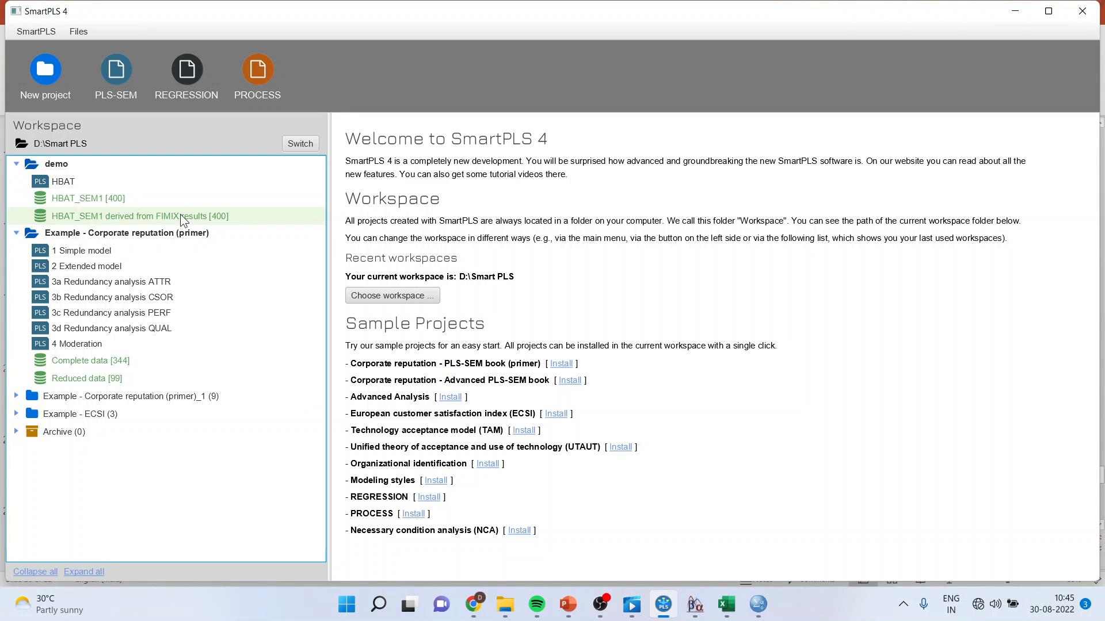
pyautogui.click(81, 211)
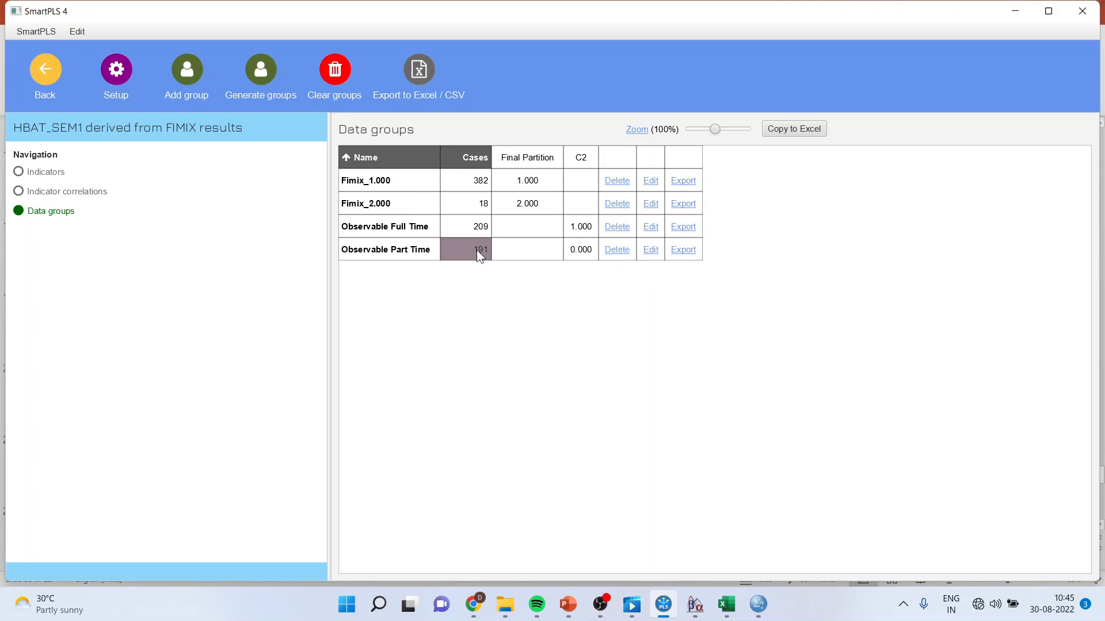
pyautogui.moveTo(481, 180); pyautogui.dragTo(482, 197)
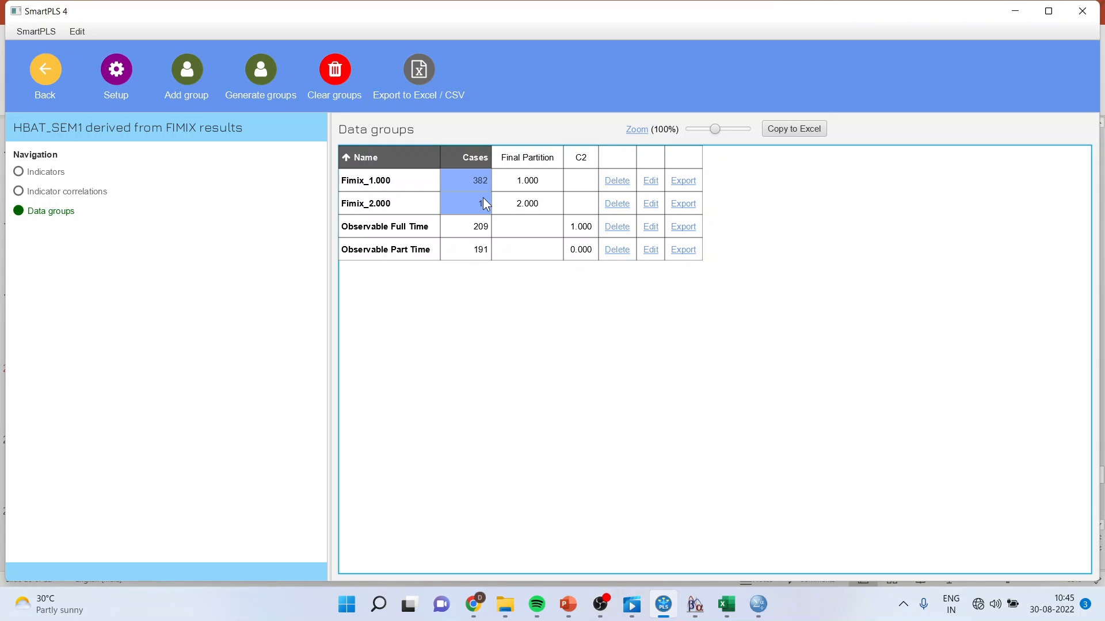
pyautogui.moveTo(476, 227); pyautogui.dragTo(478, 246)
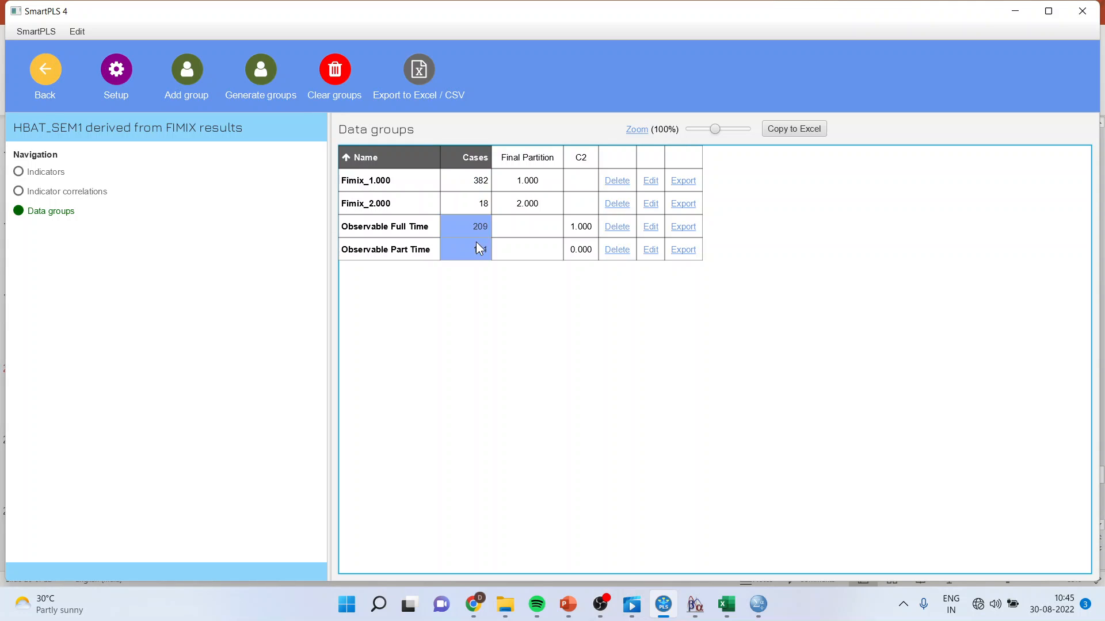
# Switch to PowerPoint, show the Step 3 latent segment structure slide in full-screen view, and return to editing view.
pyautogui.click(568, 603)
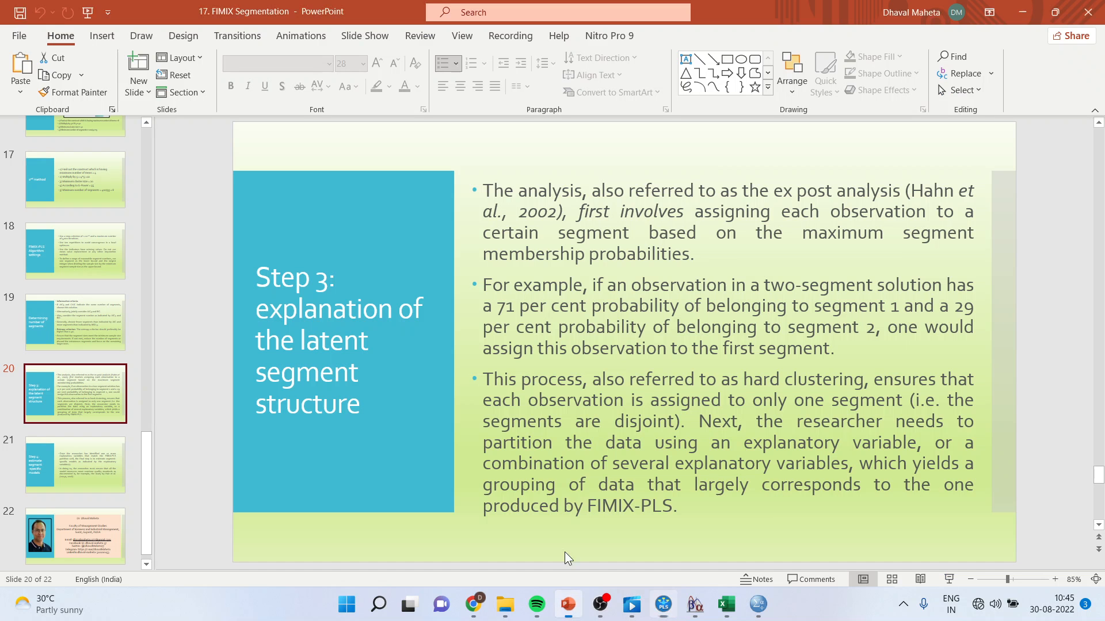
pyautogui.click(949, 580)
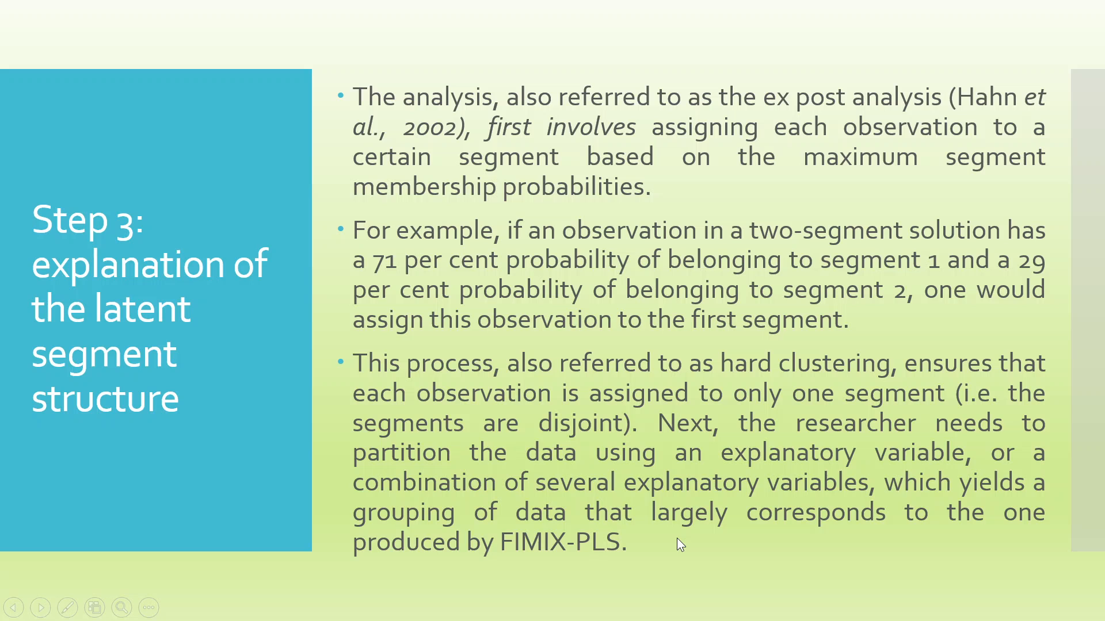
pyautogui.press('Escape')
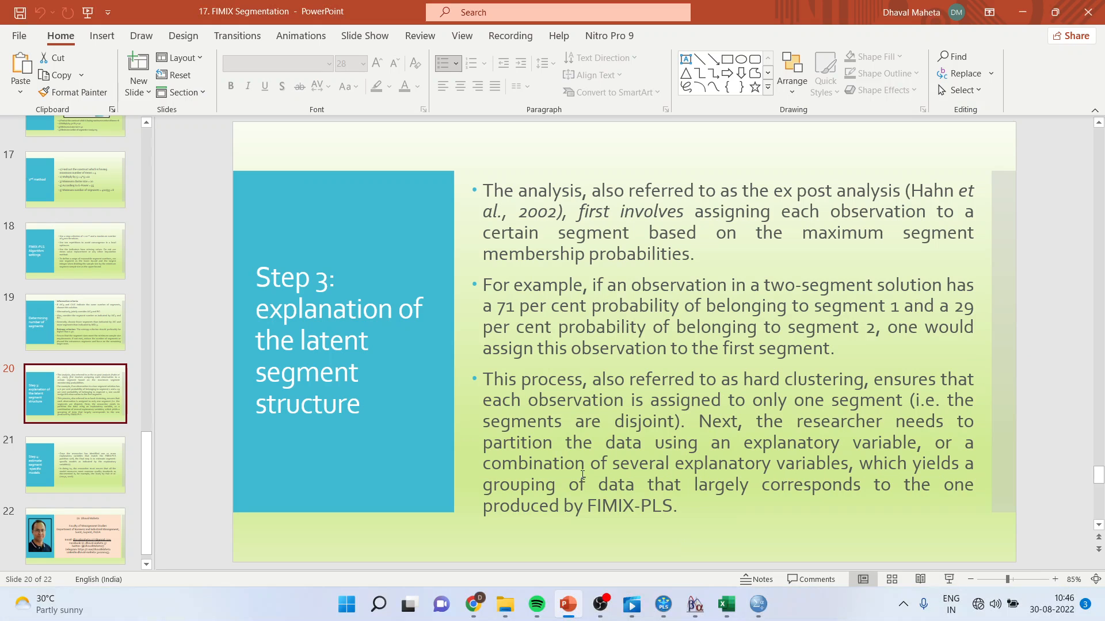
# Switch to SmartPLS and compare the case counts of the two Fimix groups with those of the Observable Full Time and Part Time groups.
pyautogui.click(664, 604)
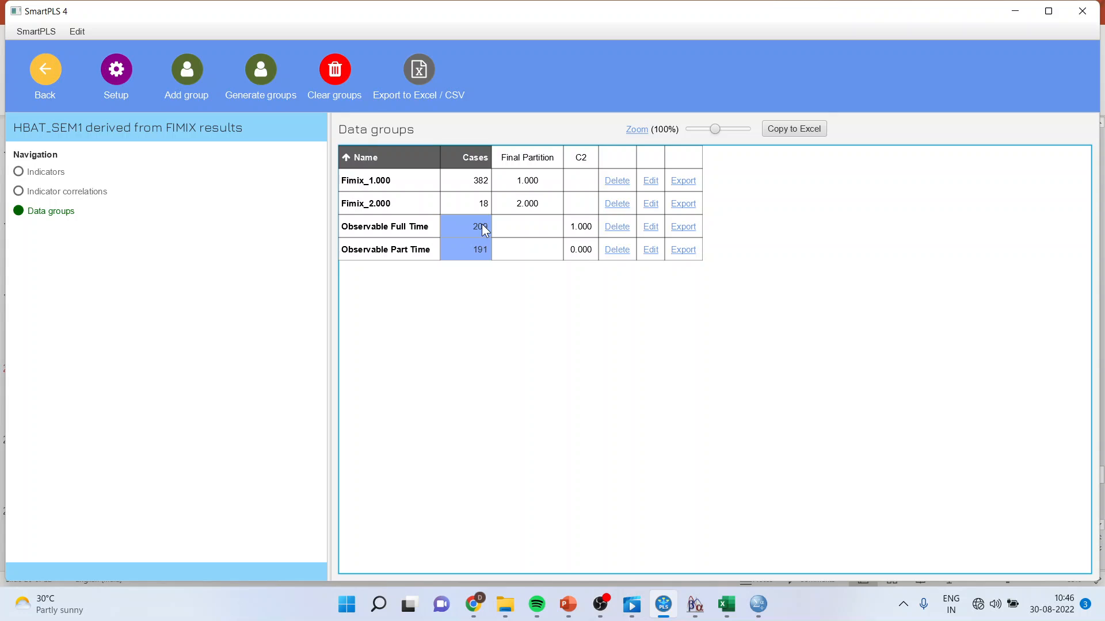
pyautogui.click(477, 185)
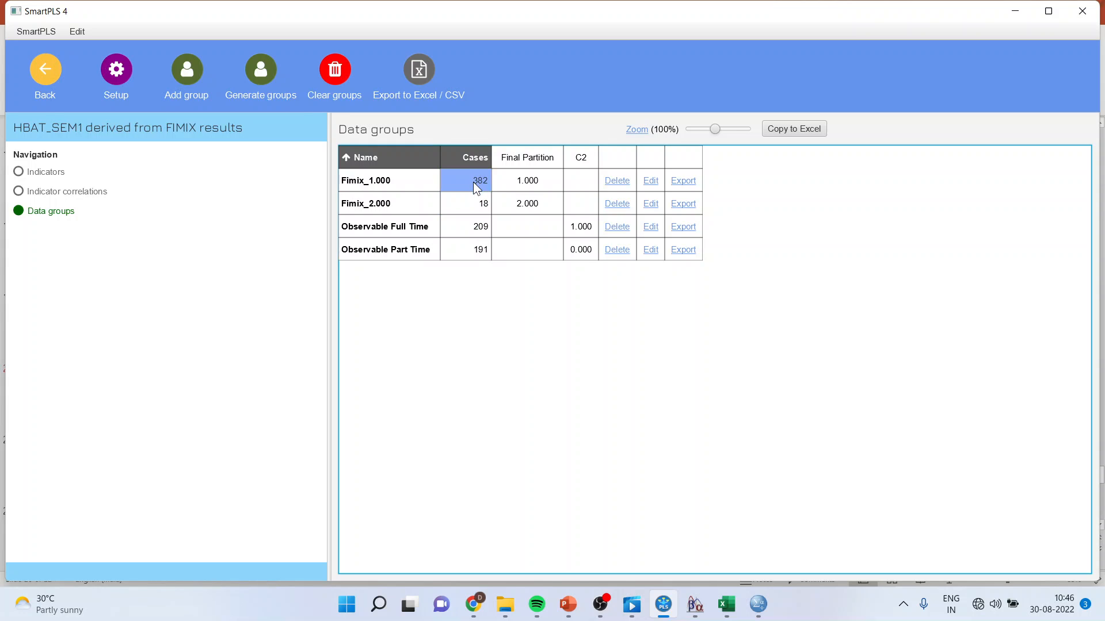
pyautogui.click(467, 232)
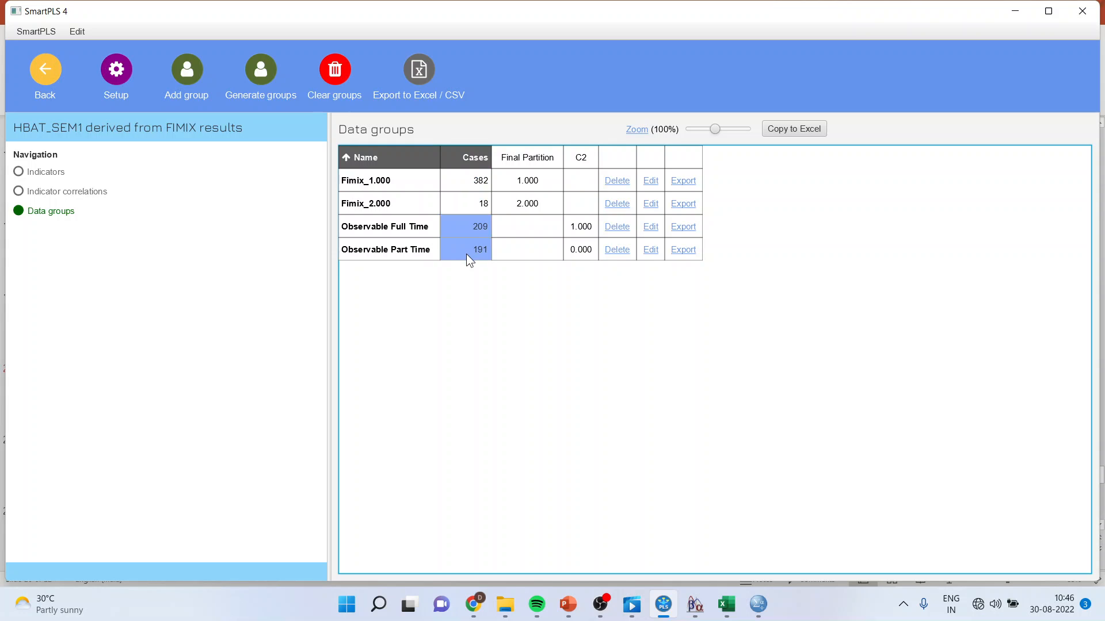
pyautogui.click(464, 181)
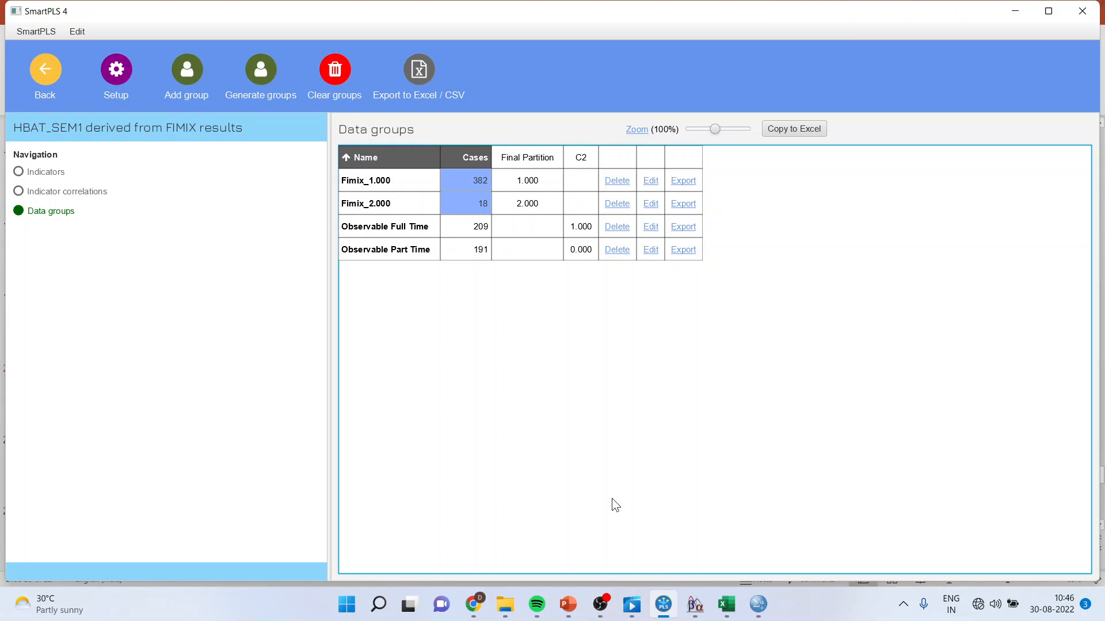
# Switch to PowerPoint, start the slide show from the current slide and advance to the "Step 4: estimate segment-specific models" slide.
pyautogui.click(568, 604)
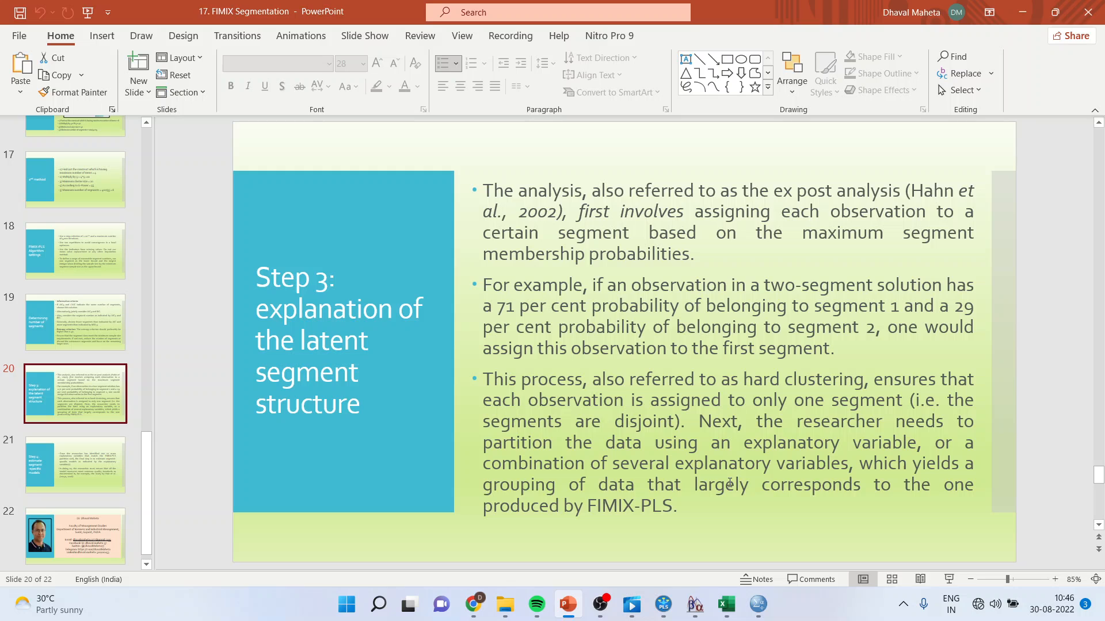
pyautogui.click(948, 579)
pyautogui.press('Right')
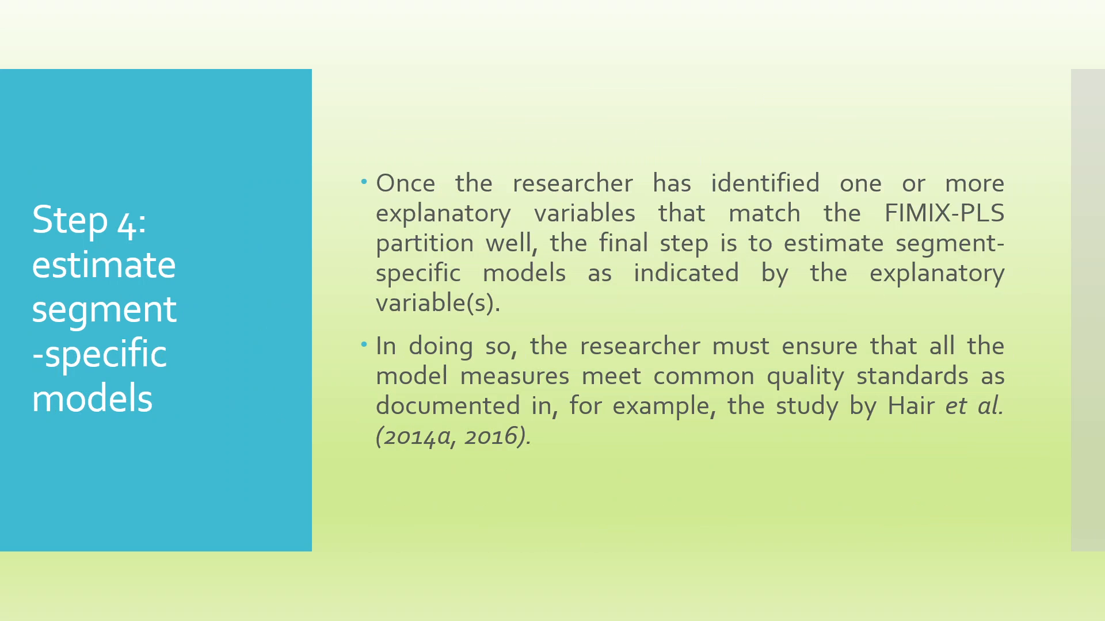